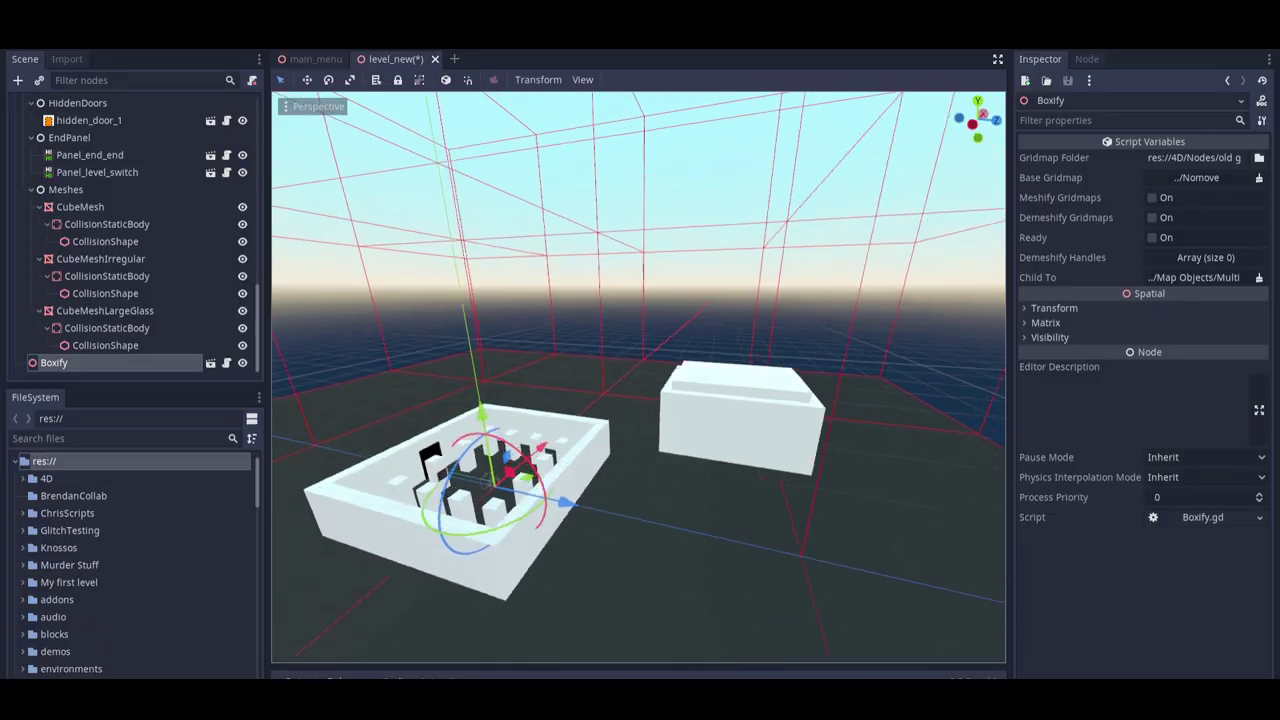
Inspect the level's walled pillar room and the neighbouring block from several angles
{"action": "key", "text": "d"}
{"action": "right_click_drag", "start_coordinate": [640, 400], "coordinate": [379, 484]}
{"action": "scroll", "coordinate": [640, 376], "scroll_direction": "up", "scroll_amount": 5}
{"action": "scroll", "coordinate": [379, 484], "scroll_direction": "up", "scroll_amount": 6}
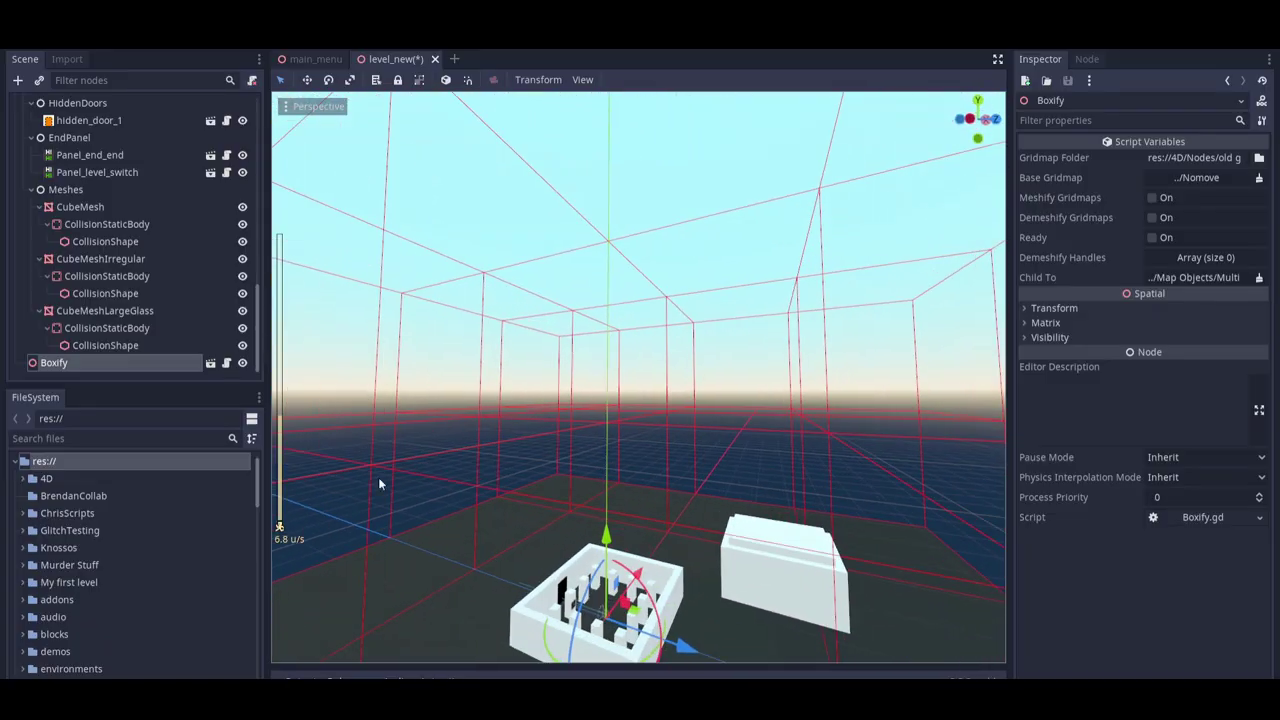
{"action": "double_click", "coordinate": [101, 312]}
{"action": "middle_click_drag", "start_coordinate": [575, 412], "coordinate": [583, 536]}
{"action": "double_click", "coordinate": [80, 365]}
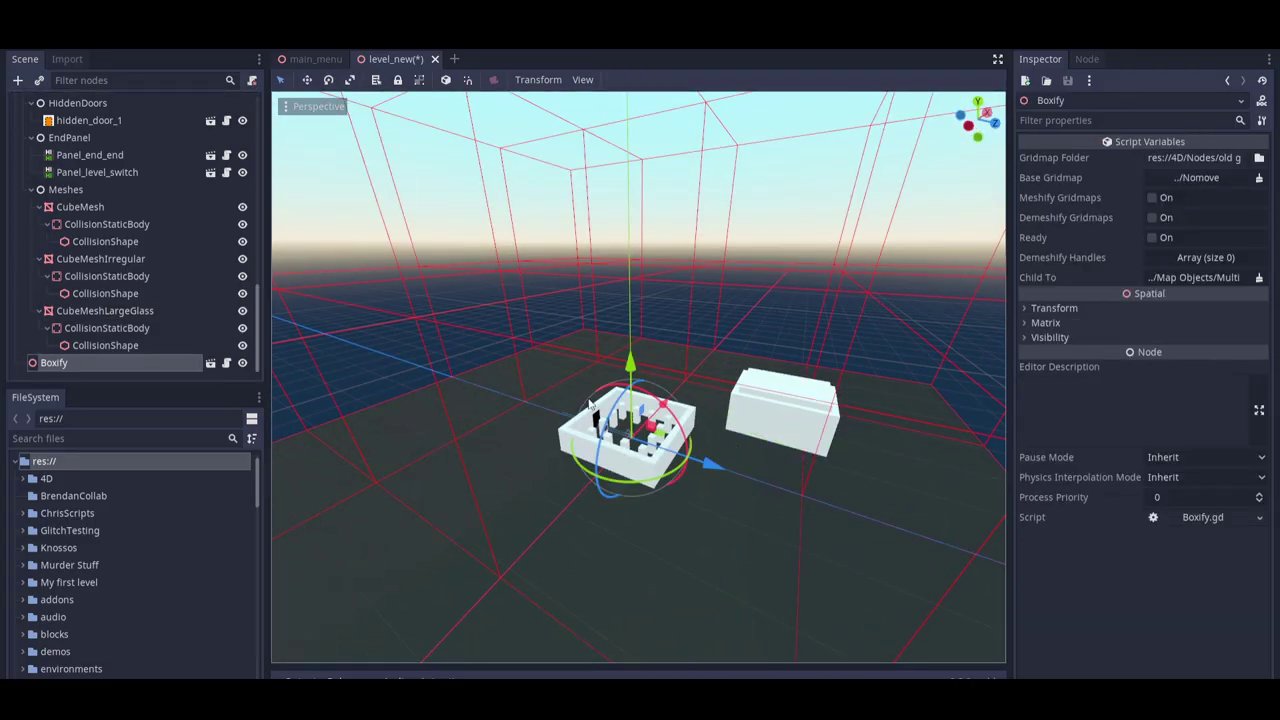
{"action": "middle_click_drag", "start_coordinate": [860, 290], "coordinate": [882, 283]}
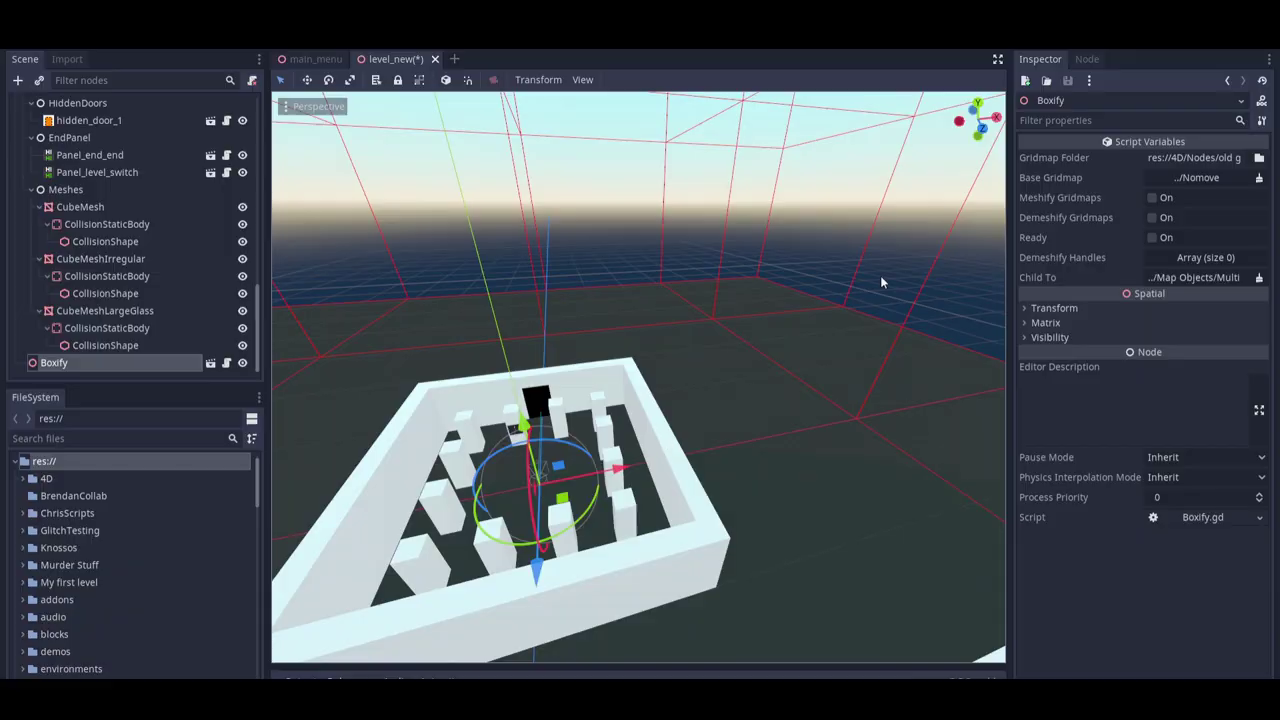
Set Boxify's Gridmap Folder to res://testing/boxify and its Base Gridmap to the GridMap node
{"action": "left_click", "coordinate": [1259, 160]}
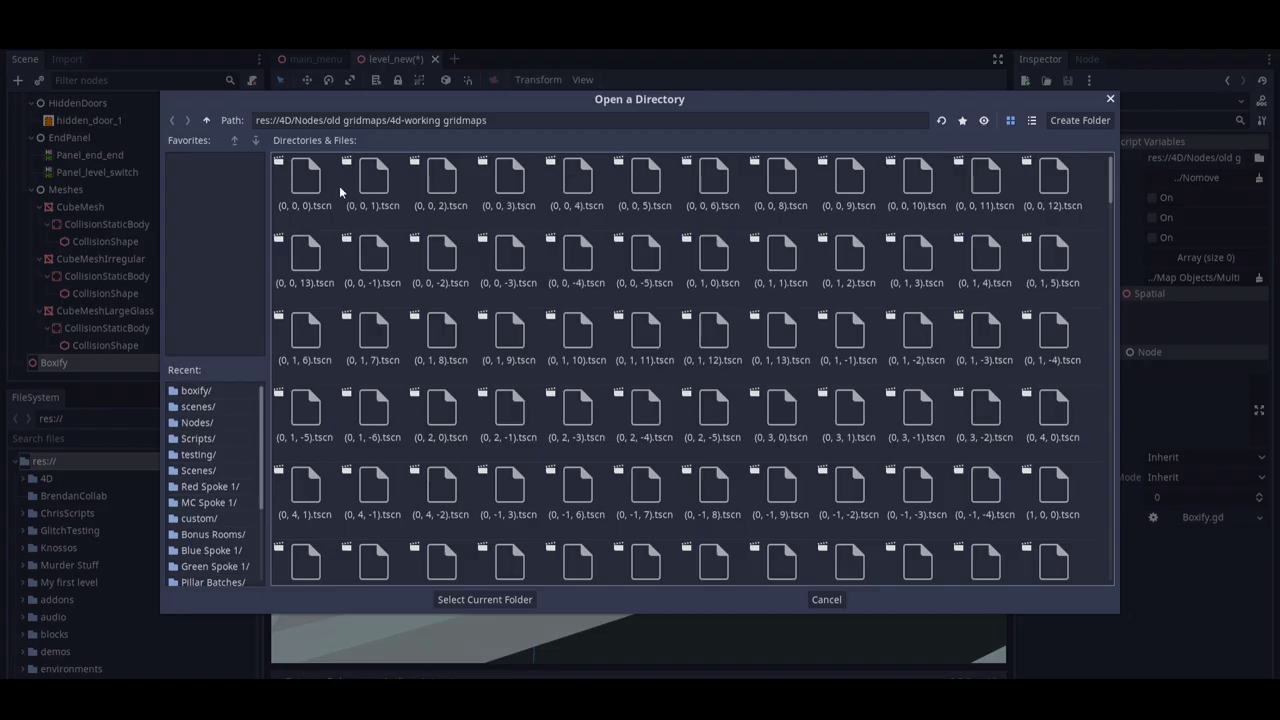
{"action": "left_click", "coordinate": [207, 120]}
{"action": "left_click", "coordinate": [207, 120]}
{"action": "left_click", "coordinate": [209, 121]}
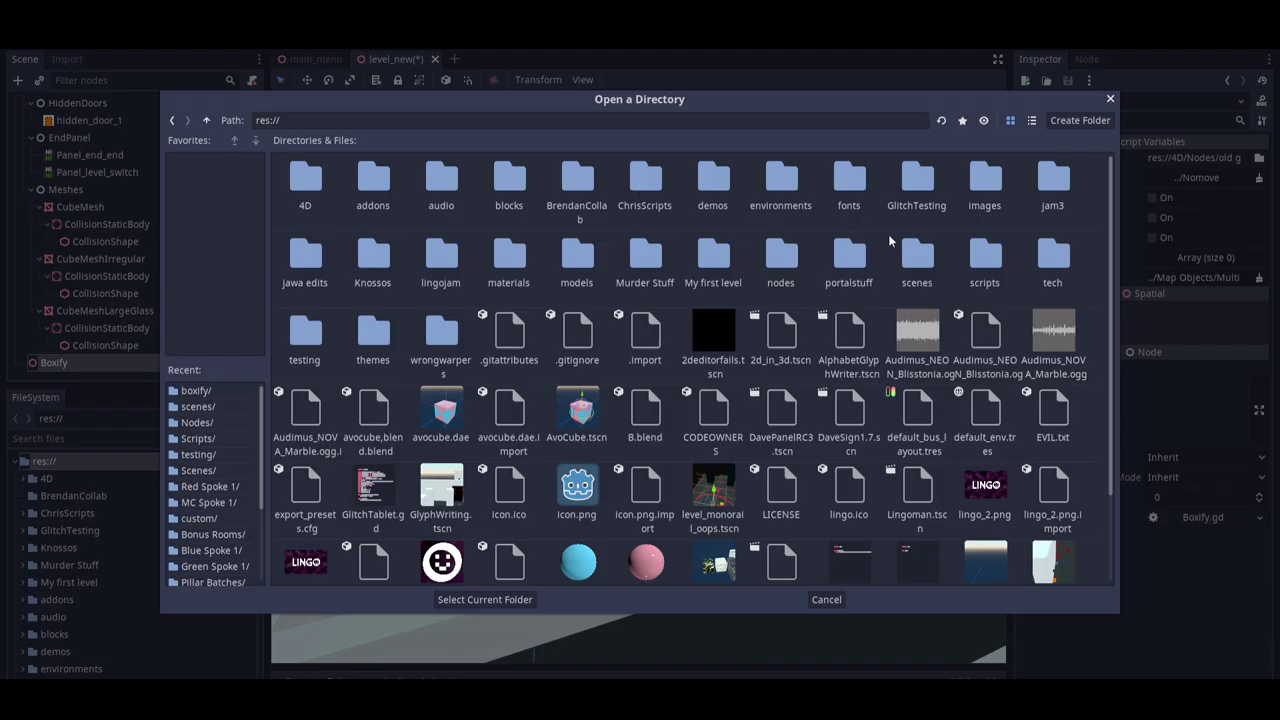
{"action": "double_click", "coordinate": [304, 335]}
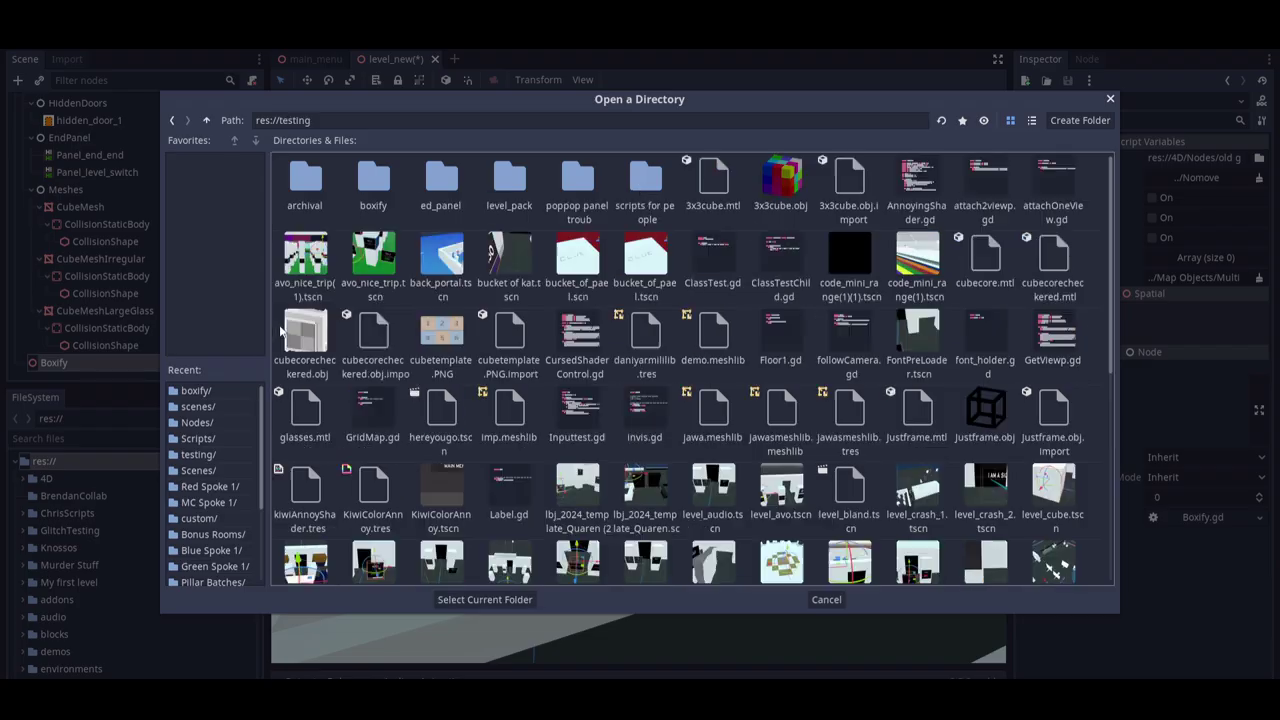
{"action": "double_click", "coordinate": [374, 178]}
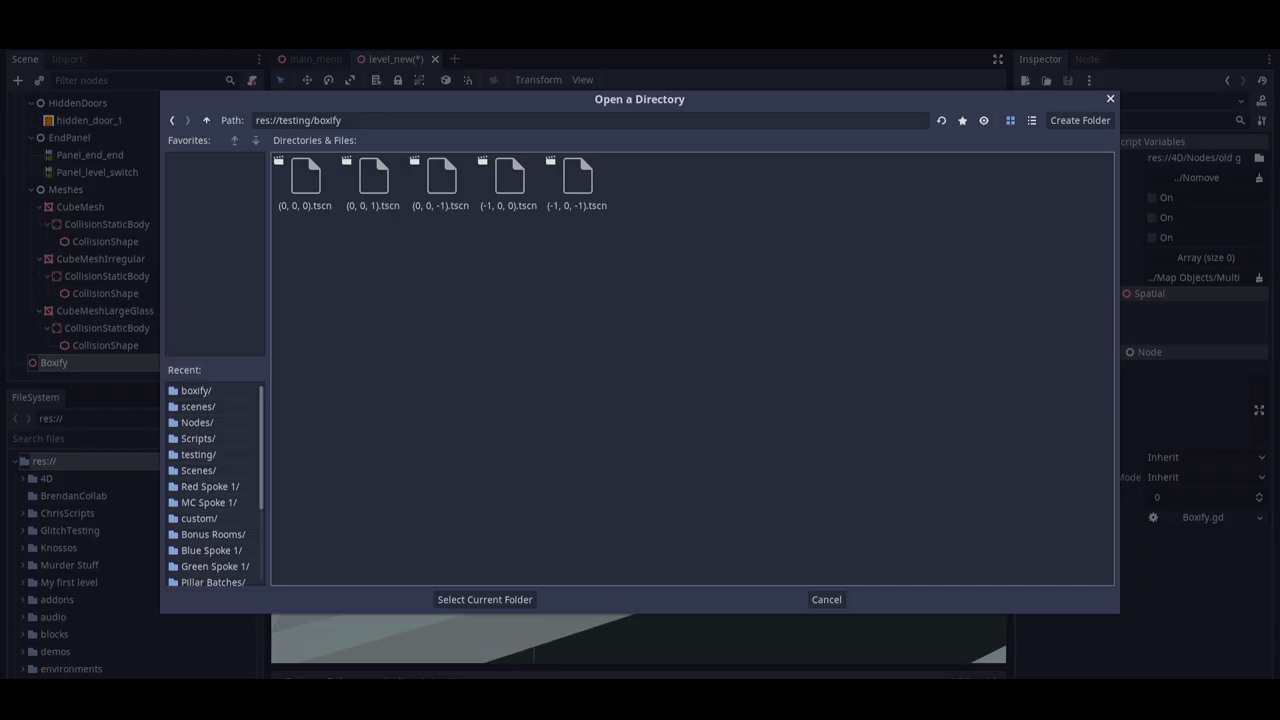
{"action": "left_click", "coordinate": [535, 598]}
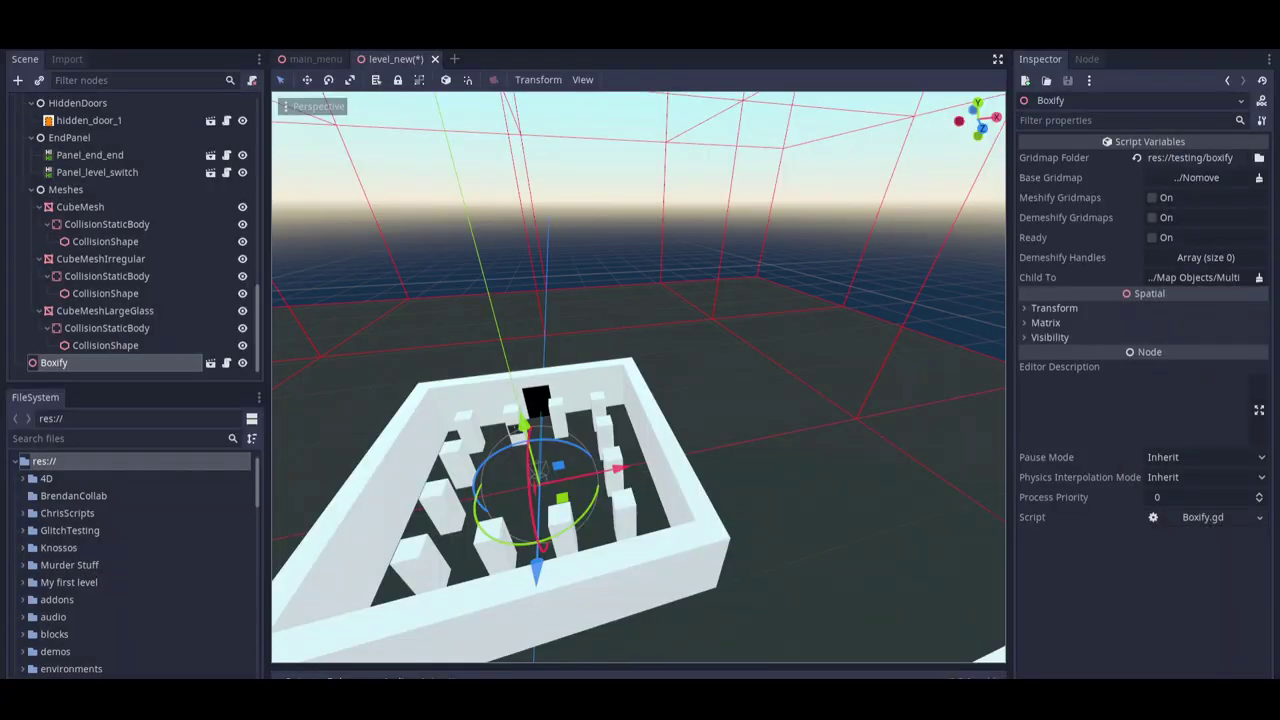
{"action": "left_click", "coordinate": [1244, 180]}
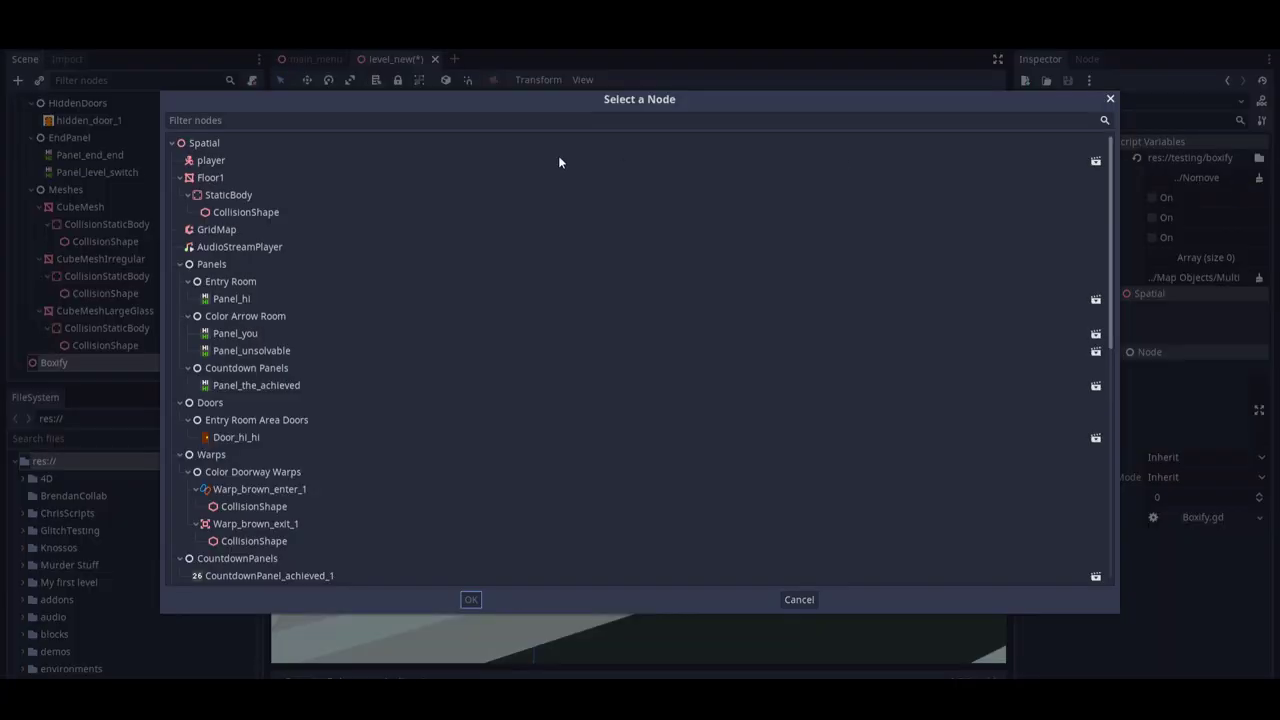
{"action": "double_click", "coordinate": [216, 230]}
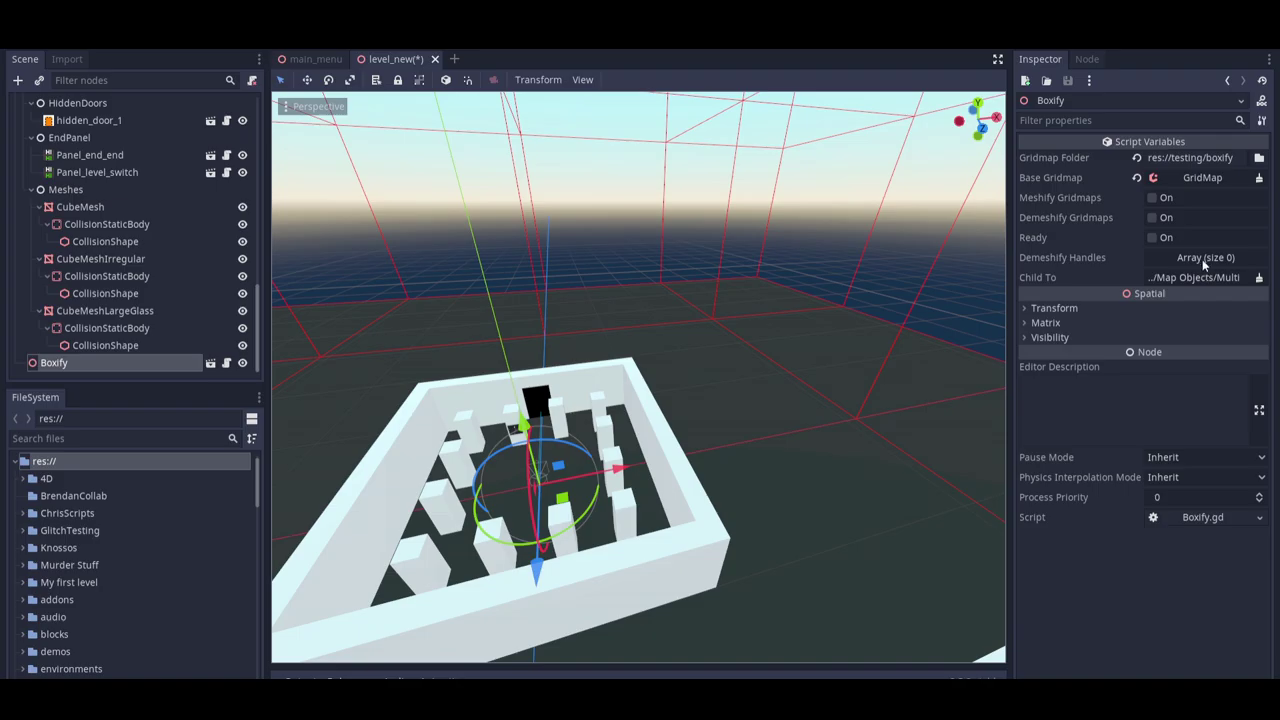
Add one element to Boxify's Demeshify Handles array and set its x, y and z values to 12.5 each
{"action": "left_click", "coordinate": [1204, 258]}
{"action": "left_click", "coordinate": [1259, 281]}
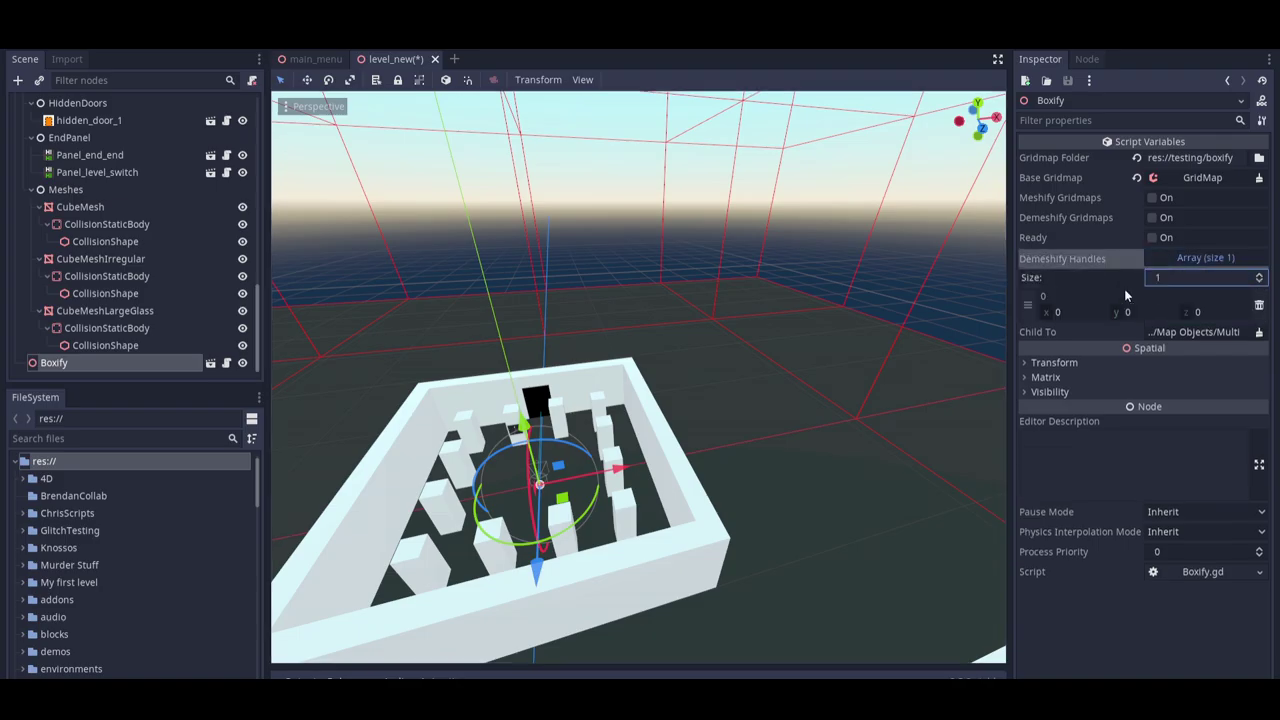
{"action": "left_click", "coordinate": [1082, 312]}
{"action": "type", "text": "12.5"}
{"action": "key", "text": "Tab"}
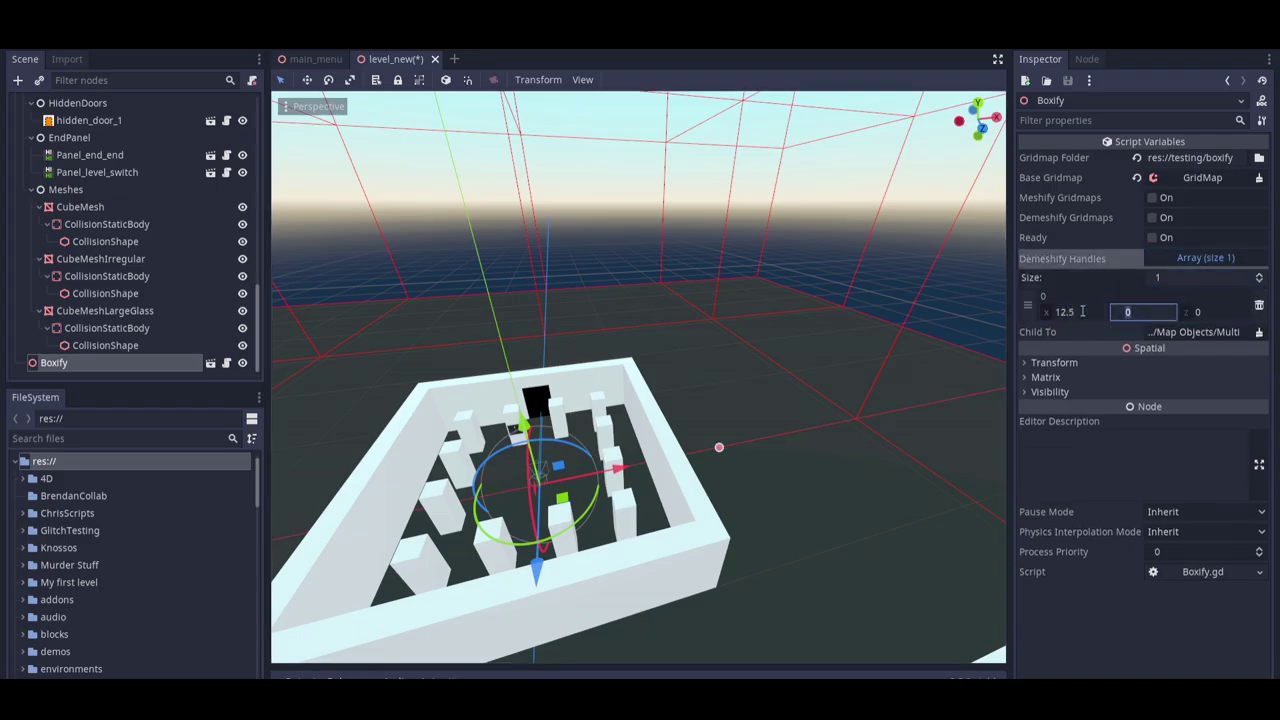
{"action": "type", "text": "12.5"}
{"action": "key", "text": "Tab"}
{"action": "type", "text": "1"}
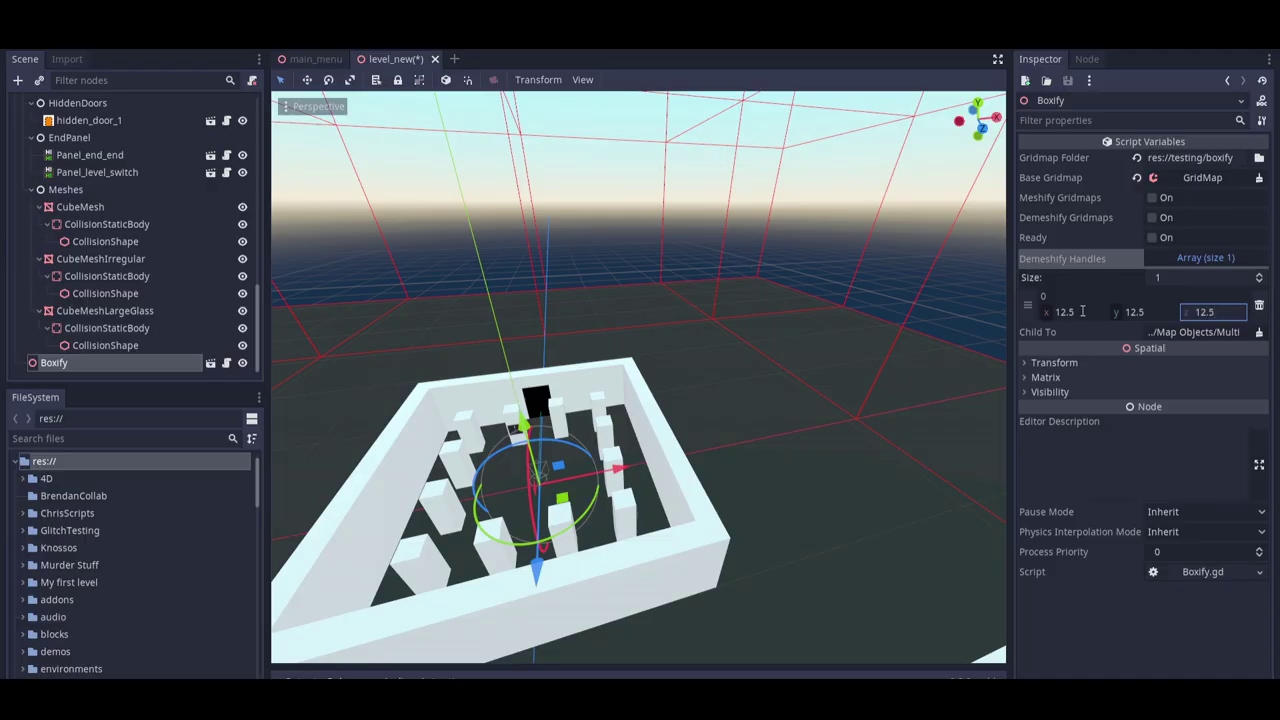
{"action": "type", "text": "2.5"}
{"action": "key", "text": "Return"}
Move the Boxify node out of the walled pillar room to the open floor beside it
{"action": "scroll", "coordinate": [985, 309], "scroll_direction": "down", "scroll_amount": 5}
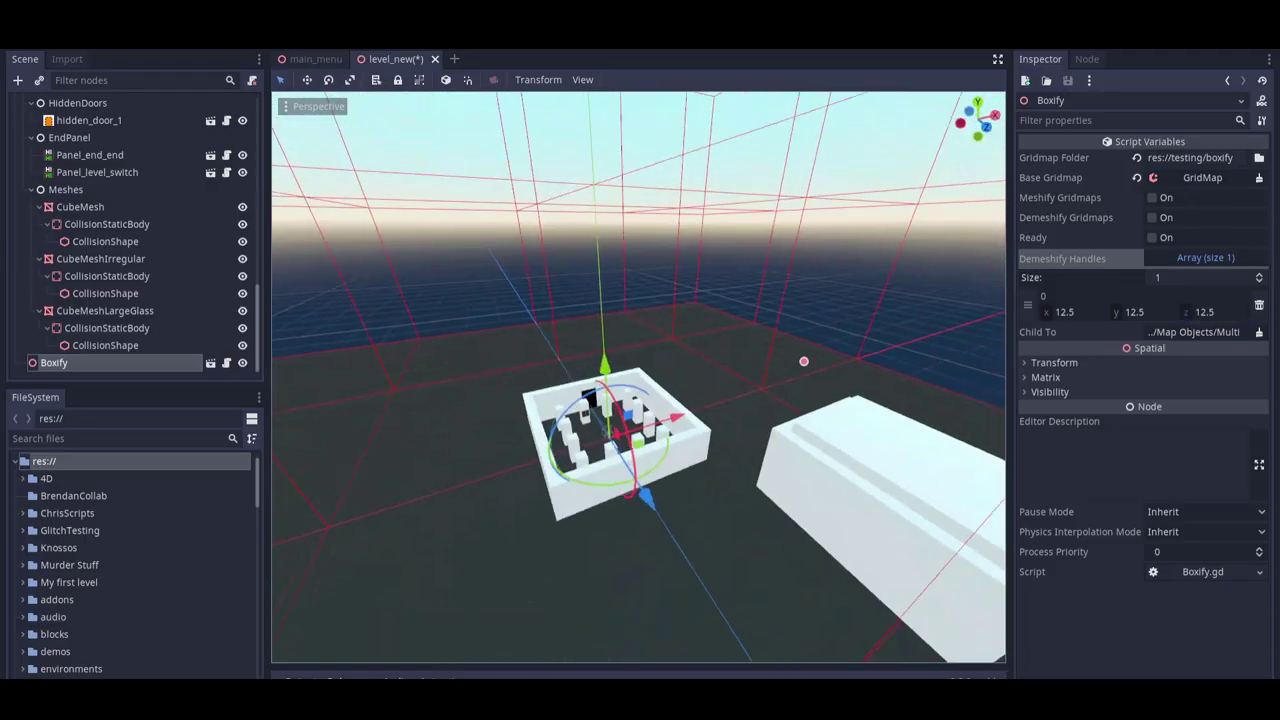
{"action": "right_click_drag", "start_coordinate": [746, 277], "coordinate": [746, 277]}
{"action": "right_click_drag", "start_coordinate": [529, 218], "coordinate": [529, 218]}
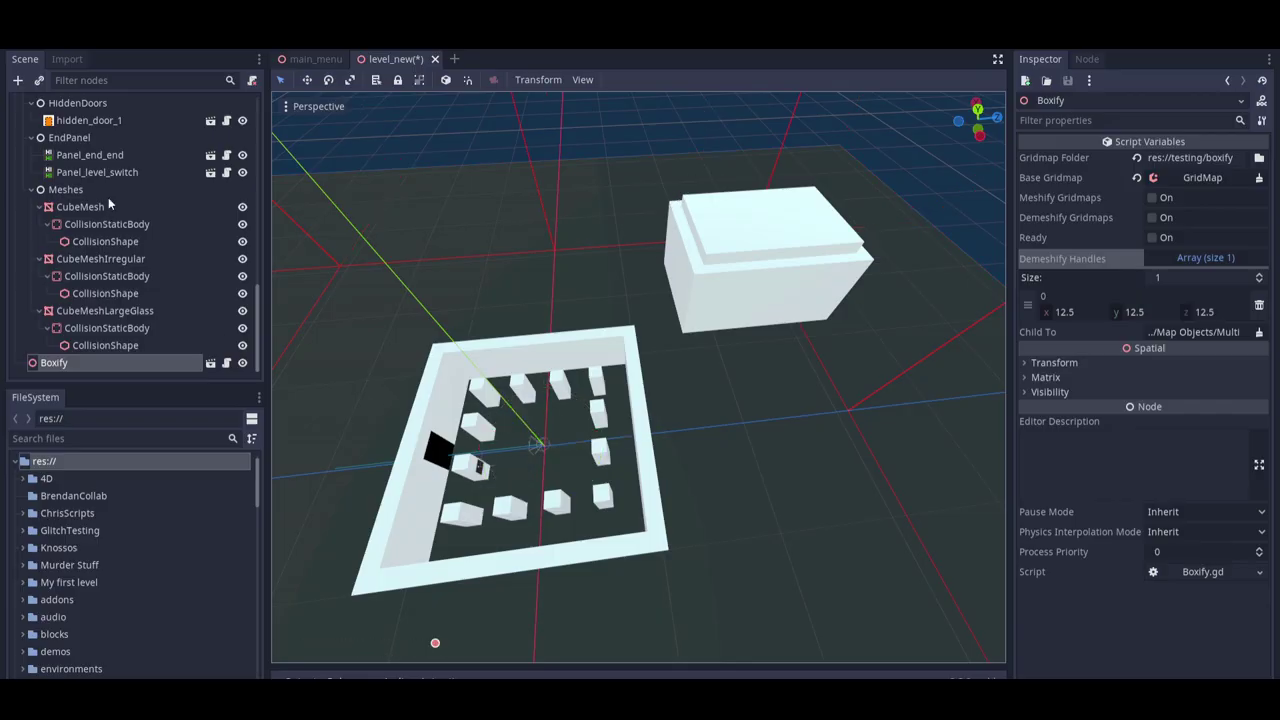
{"action": "left_click", "coordinate": [117, 332]}
{"action": "left_click", "coordinate": [107, 363]}
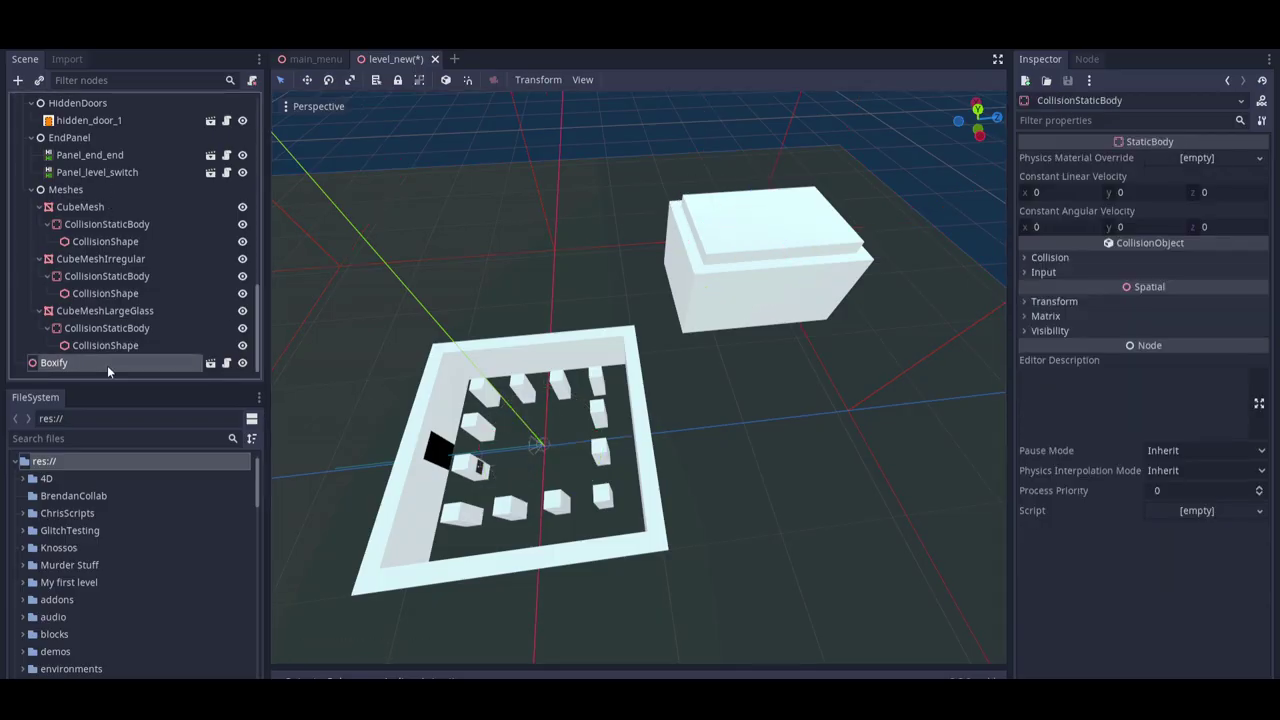
{"action": "key", "text": "f"}
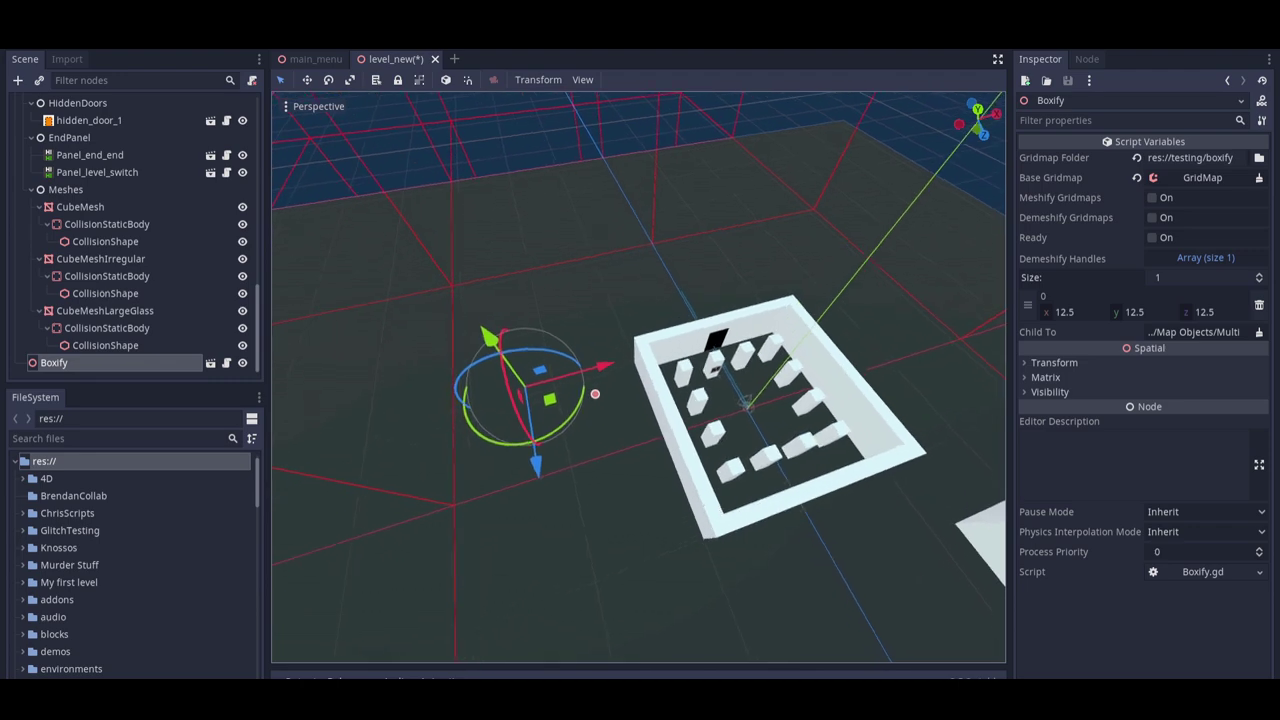
Move Boxify's demeshify handle close to the node at about (7.3, 16.8, 6.0), and raise it higher above the floor
{"action": "left_click_drag", "start_coordinate": [640, 384], "coordinate": [599, 322]}
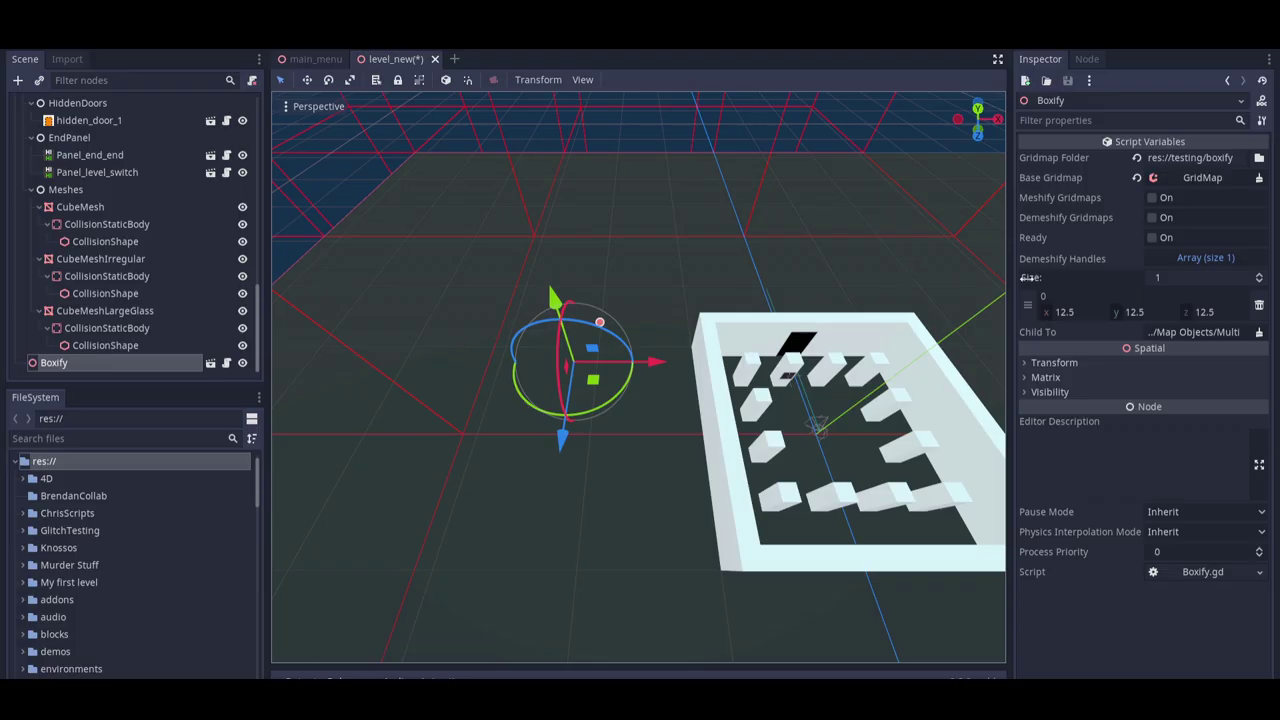
{"action": "double_click", "coordinate": [1197, 257]}
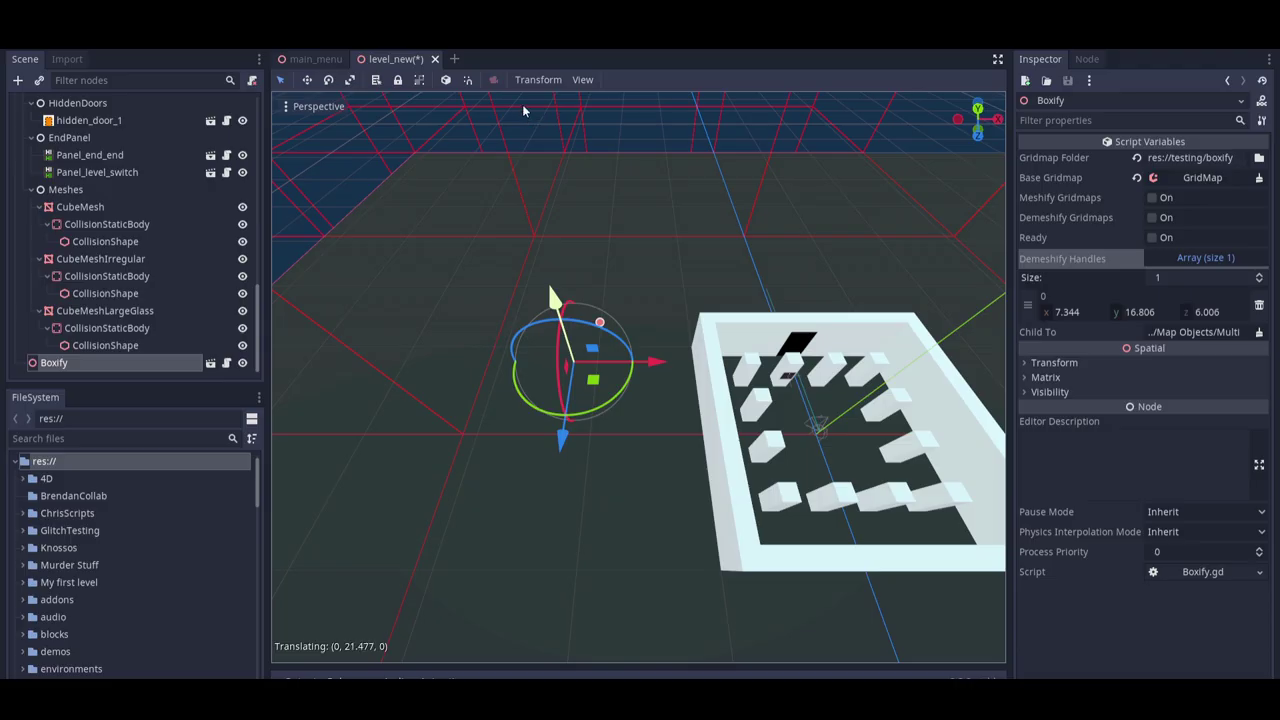
{"action": "middle_click_drag", "start_coordinate": [550, 296], "coordinate": [615, 543]}
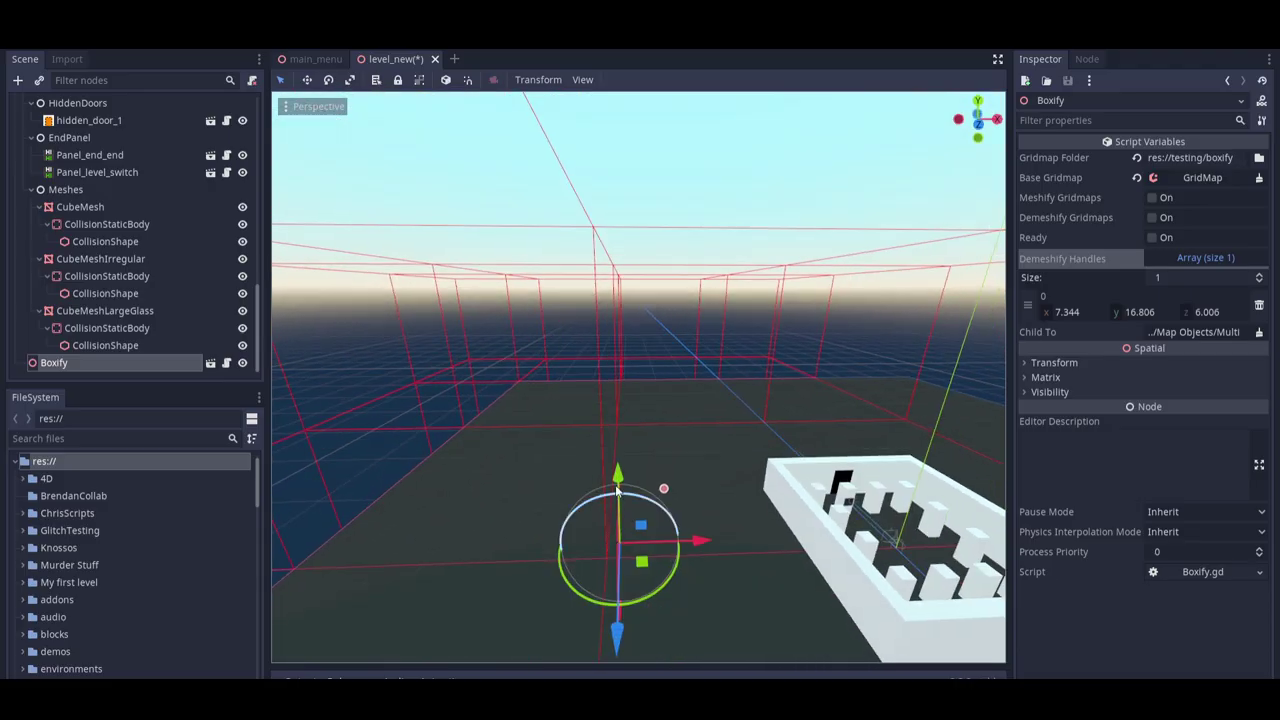
{"action": "left_click_drag", "start_coordinate": [615, 543], "coordinate": [615, 471]}
{"action": "middle_click_drag", "start_coordinate": [615, 471], "coordinate": [655, 440]}
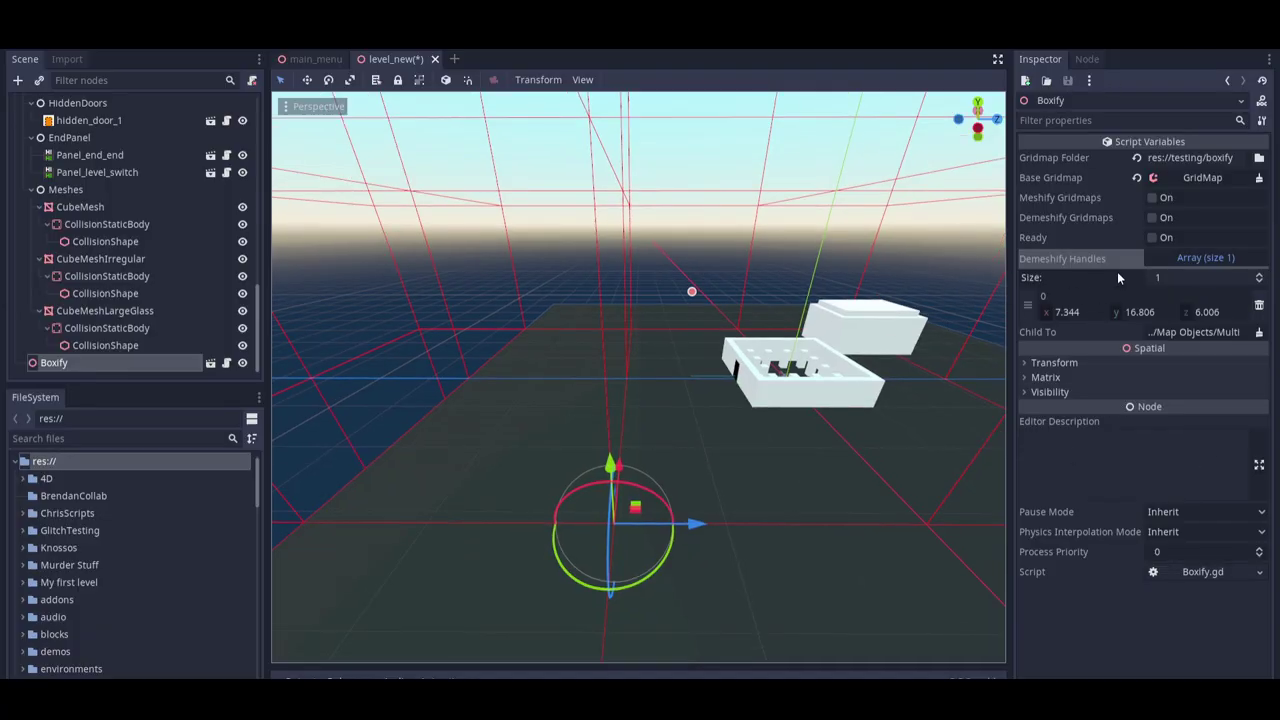
Set Boxify's Child To property to the GridMap node and enable Ready to meshify the gridmaps
{"action": "left_click", "coordinate": [1207, 335]}
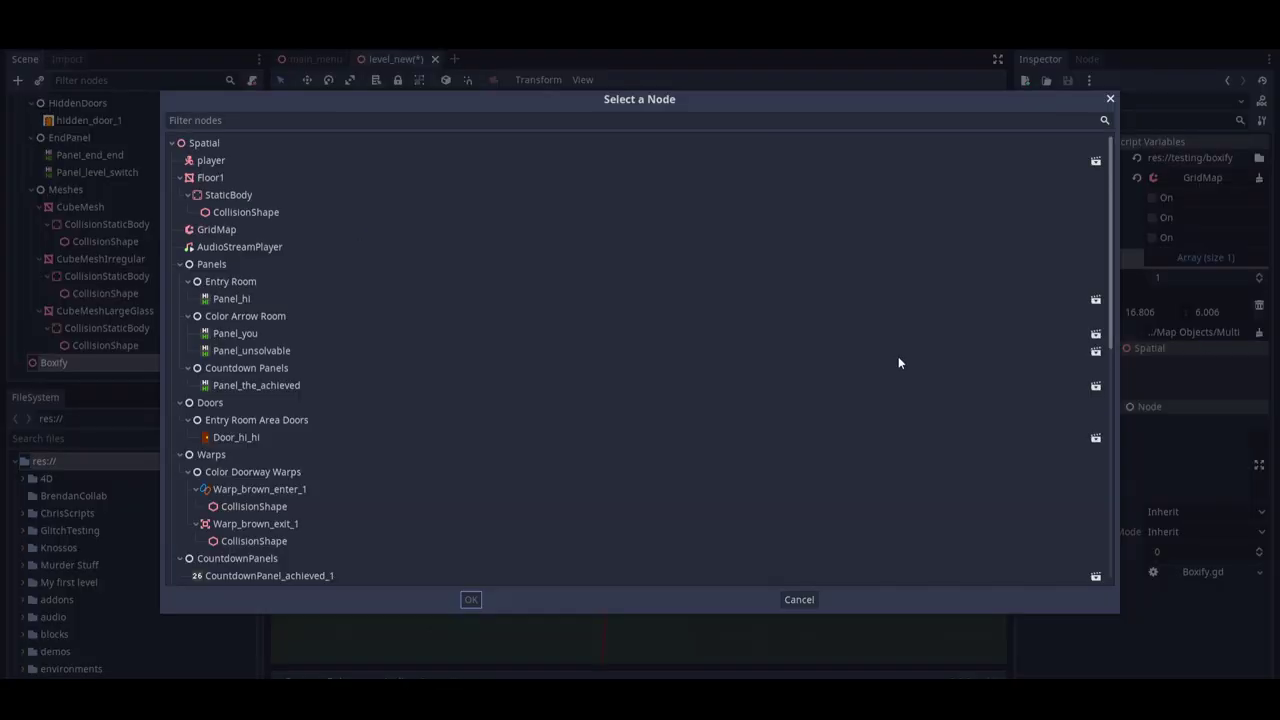
{"action": "left_click", "coordinate": [248, 232]}
{"action": "left_click", "coordinate": [471, 599]}
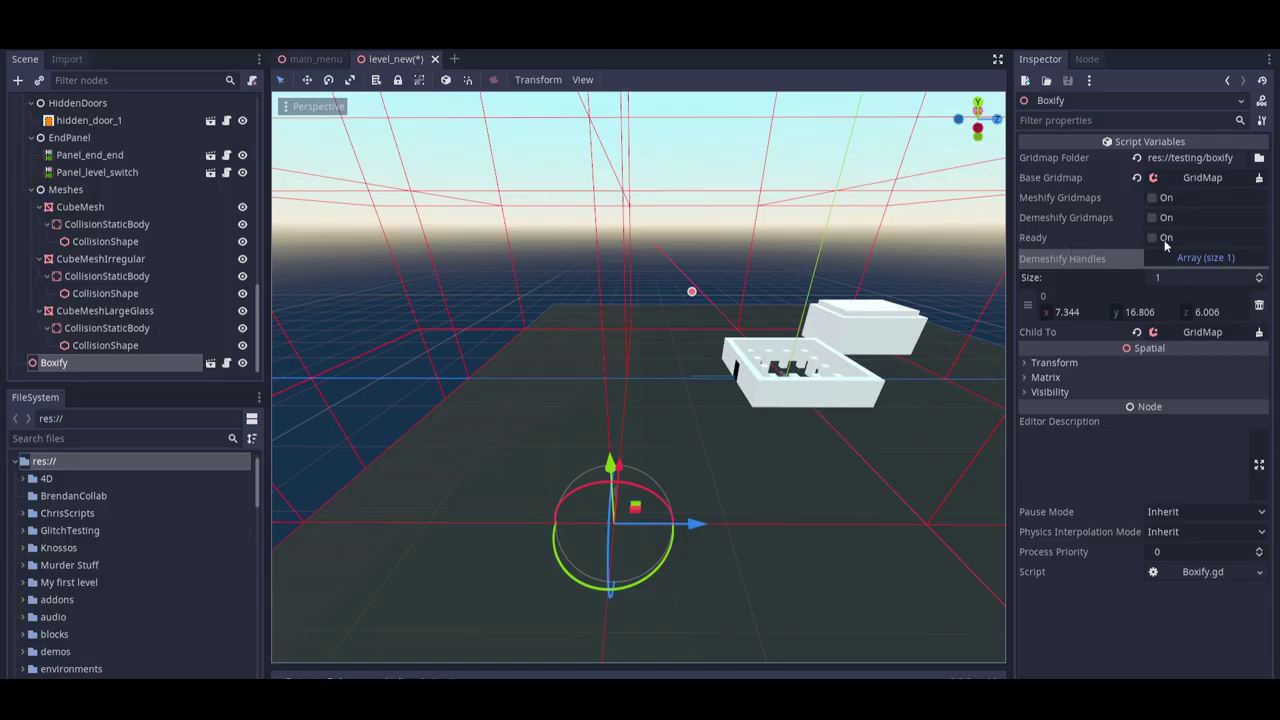
{"action": "left_click", "coordinate": [1155, 240]}
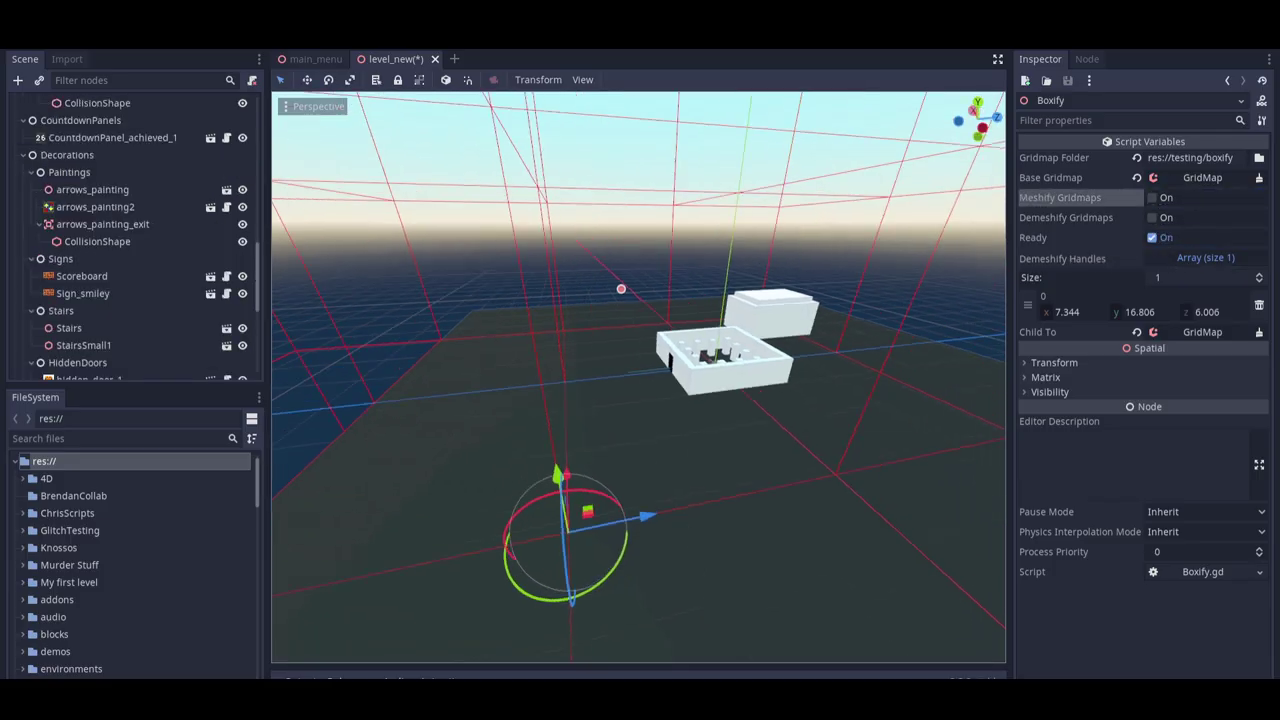
Examine the meshified room, its pillars and outer walls from several angles
{"action": "key", "text": "w"}
{"action": "right_click_drag", "start_coordinate": [640, 377], "coordinate": [692, 464]}
{"action": "key", "text": "w"}
{"action": "key", "text": "s"}
{"action": "key", "text": "w"}
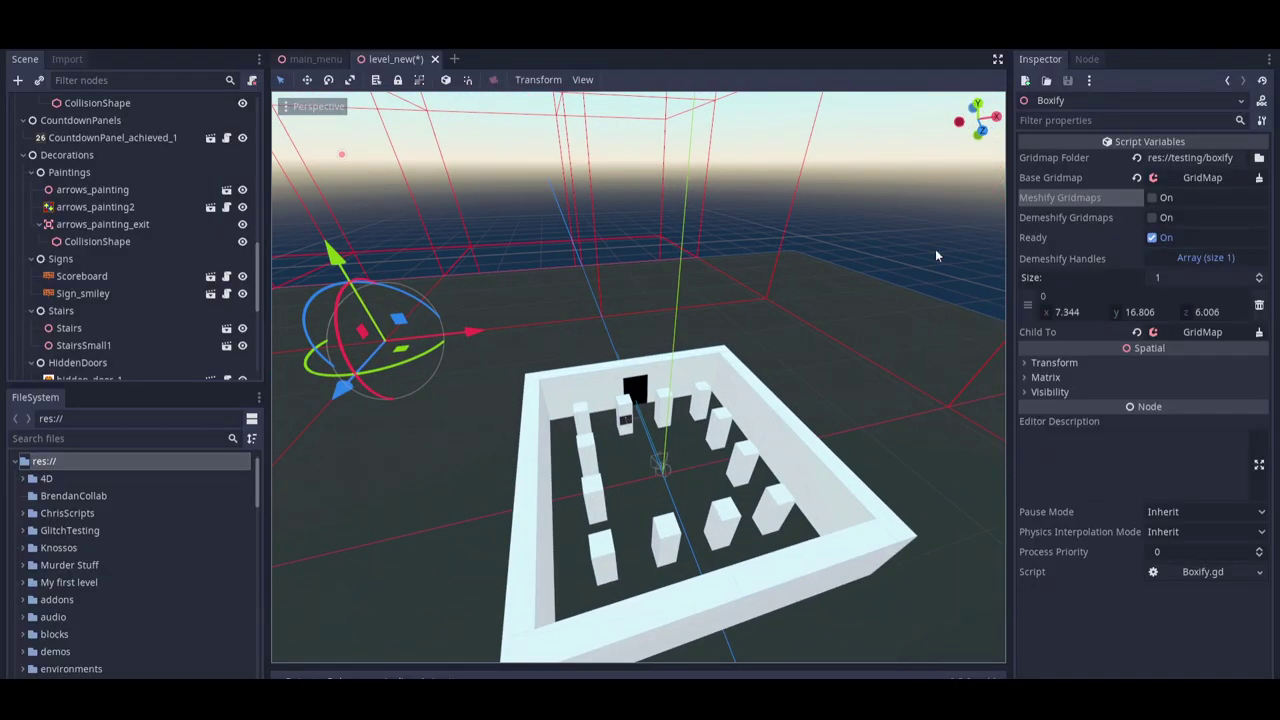
{"action": "right_click_drag", "start_coordinate": [519, 410], "coordinate": [485, 402]}
{"action": "key", "text": "s"}
{"action": "right_click_drag", "start_coordinate": [500, 255], "coordinate": [697, 460]}
{"action": "right_click_drag", "start_coordinate": [590, 436], "coordinate": [776, 433]}
{"action": "key", "text": "w"}
Run Demeshify Gridmaps on Boxify with Ready left enabled
{"action": "left_click", "coordinate": [1156, 238]}
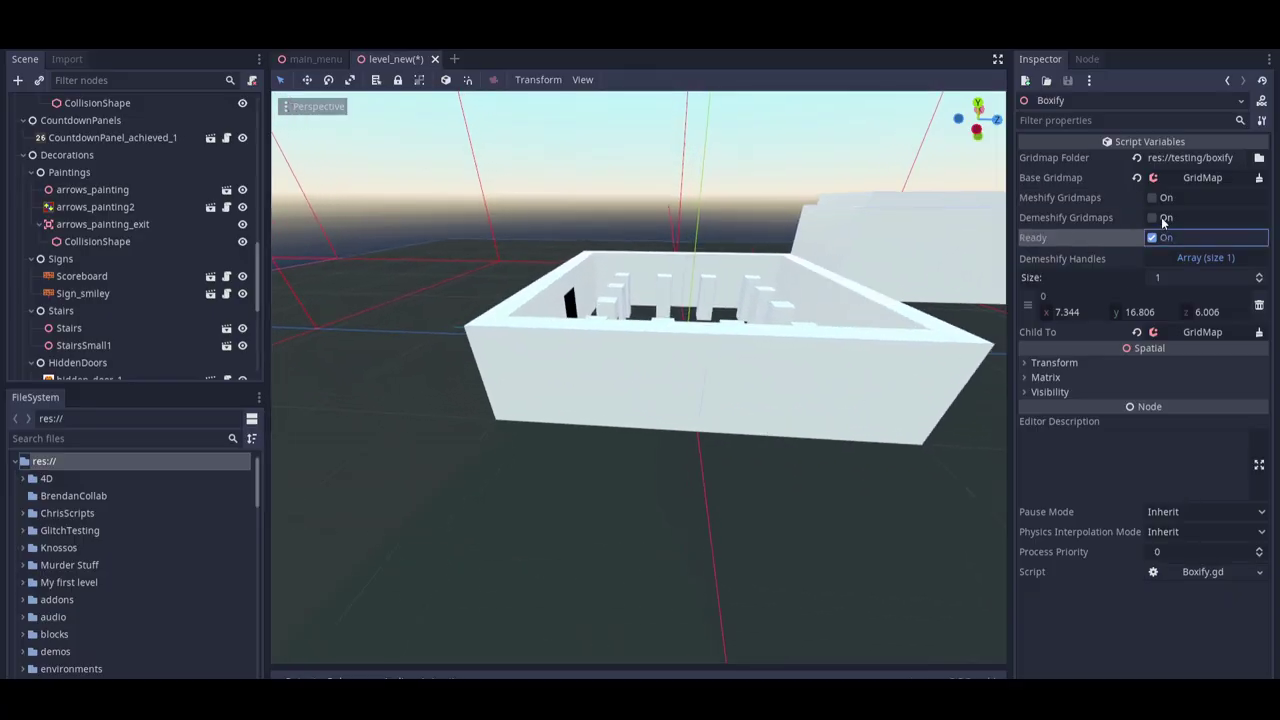
{"action": "left_click", "coordinate": [1163, 220]}
Select the GridMap node and delete a block region from the room's outer wall to cut an opening
{"action": "scroll", "coordinate": [149, 264], "scroll_direction": "down", "scroll_amount": 1}
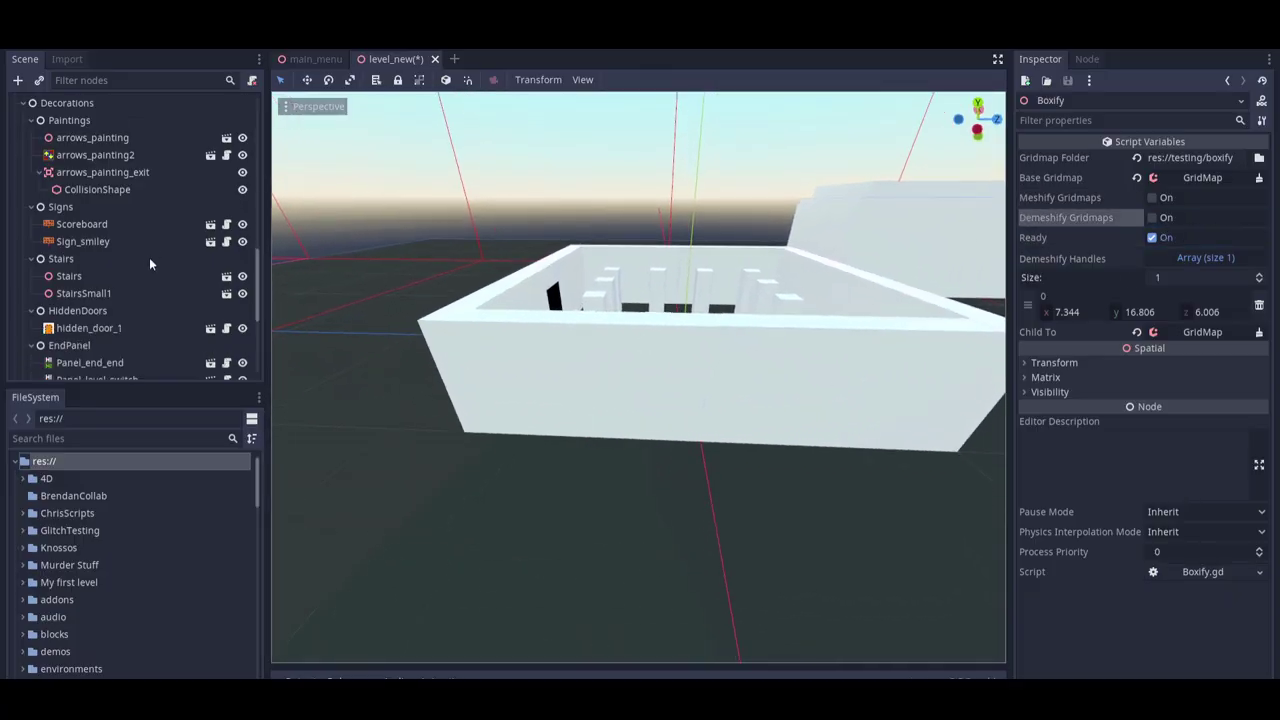
{"action": "scroll", "coordinate": [149, 257], "scroll_direction": "up", "scroll_amount": 4}
{"action": "scroll", "coordinate": [148, 264], "scroll_direction": "up", "scroll_amount": 5}
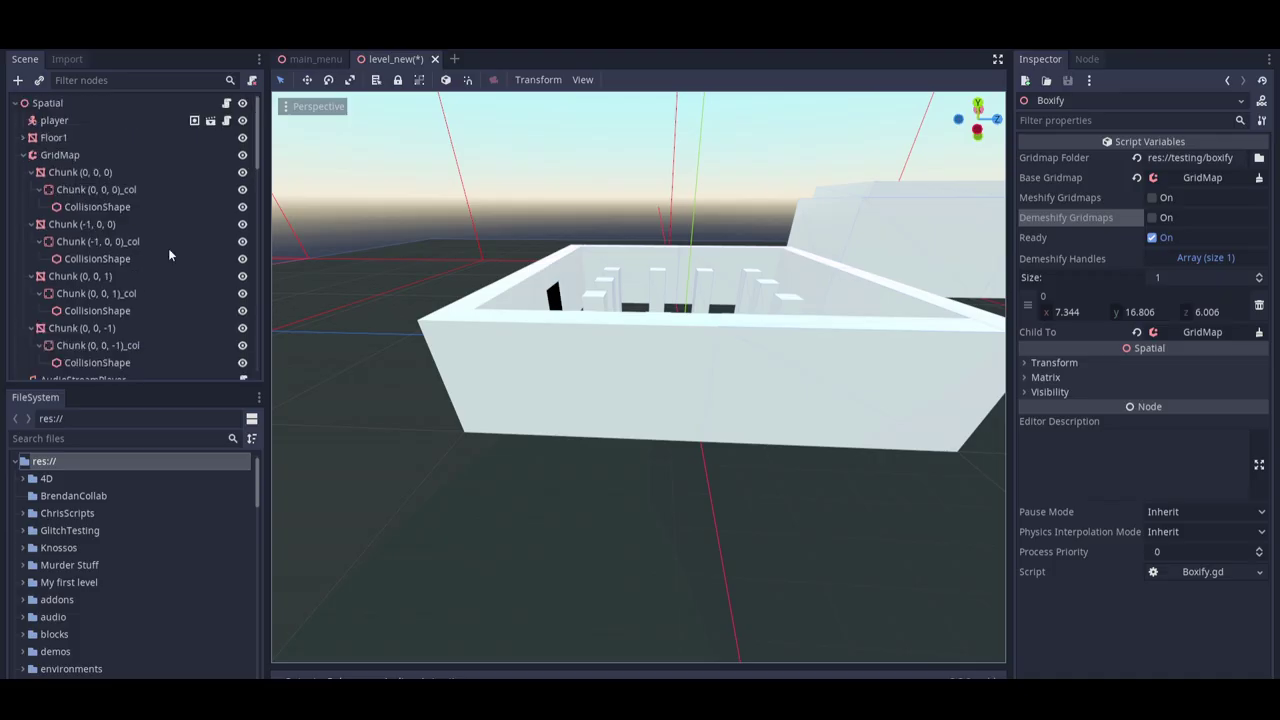
{"action": "left_click", "coordinate": [126, 157]}
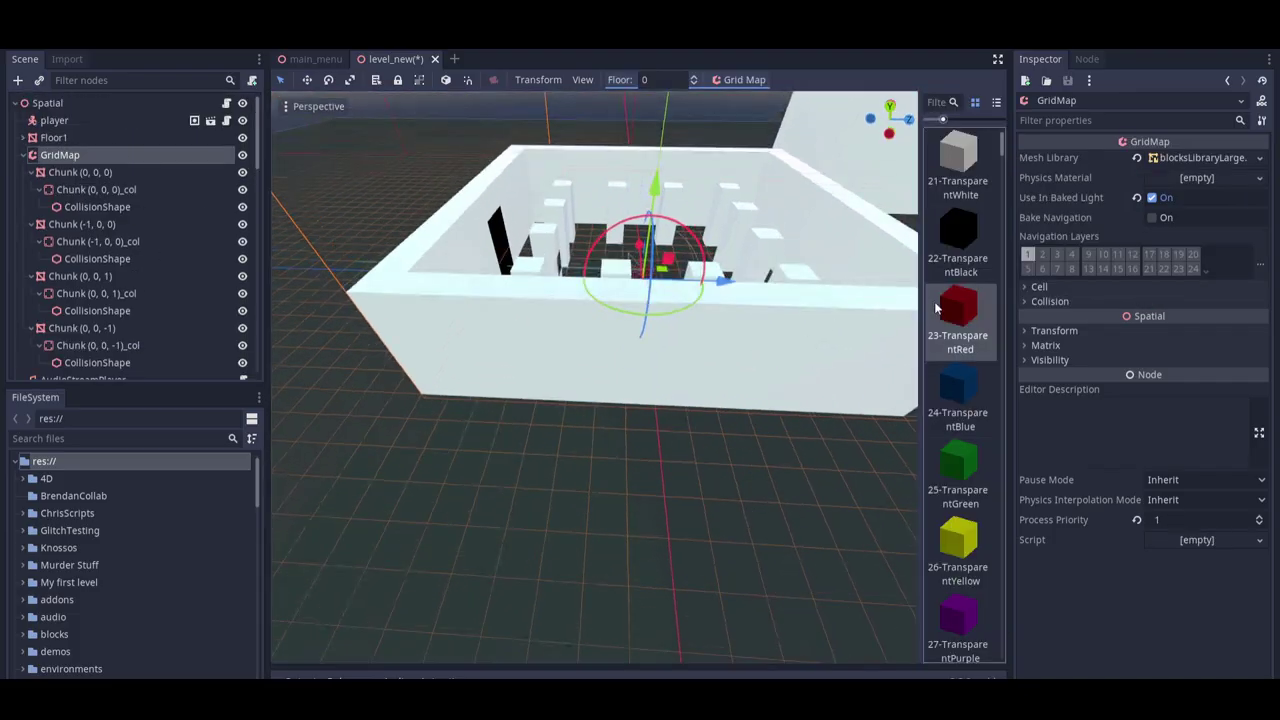
{"action": "left_click", "coordinate": [945, 312]}
{"action": "left_click_drag", "start_coordinate": [763, 471], "coordinate": [510, 293], "text": "shift"}
{"action": "key", "text": "Delete"}
{"action": "middle_click_drag", "start_coordinate": [510, 293], "coordinate": [405, 315]}
{"action": "right_click_drag", "start_coordinate": [405, 315], "coordinate": [86, 291]}
Select the Boxify node again and examine the room's wall opening and pillars from outside and above
{"action": "scroll", "coordinate": [110, 265], "scroll_direction": "down", "scroll_amount": 10}
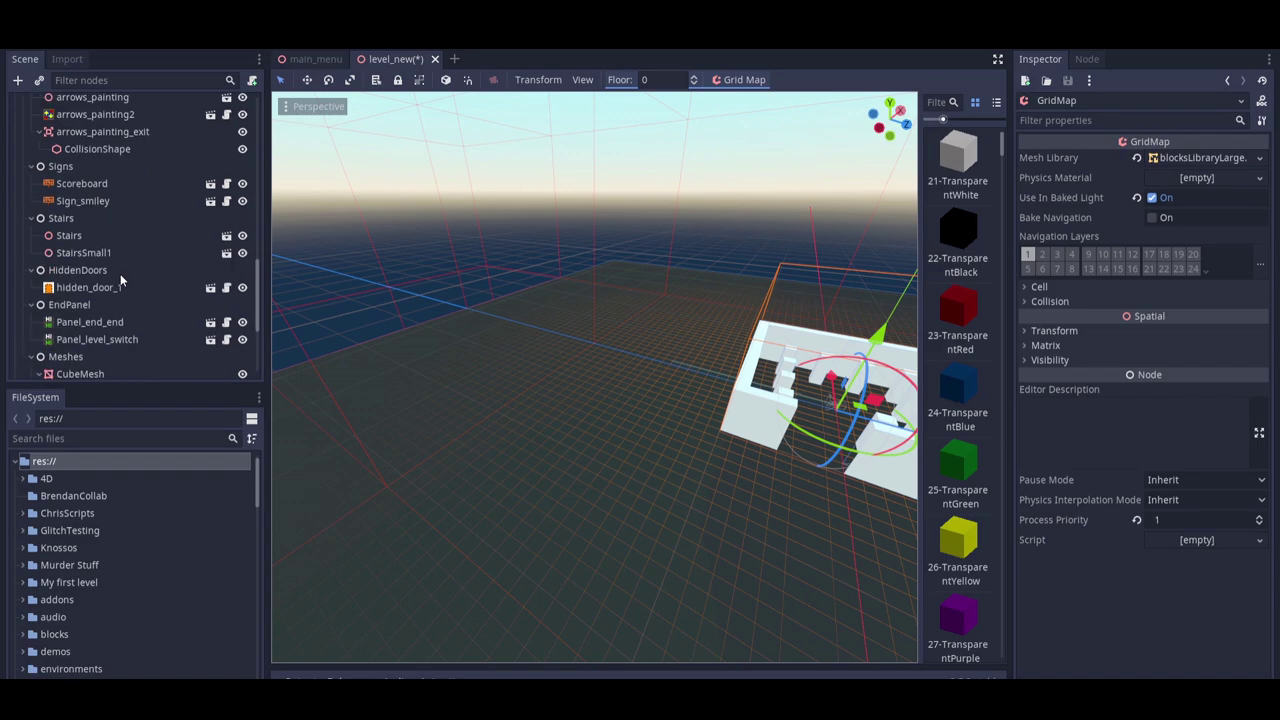
{"action": "left_click", "coordinate": [60, 362]}
{"action": "key", "text": "w"}
{"action": "mouse_move", "coordinate": [755, 494]}
{"action": "right_mouse_down"}
{"action": "mouse_move", "coordinate": [800, 505]}
{"action": "mouse_move", "coordinate": [795, 525]}
{"action": "mouse_move", "coordinate": [755, 494]}
{"action": "right_mouse_up"}
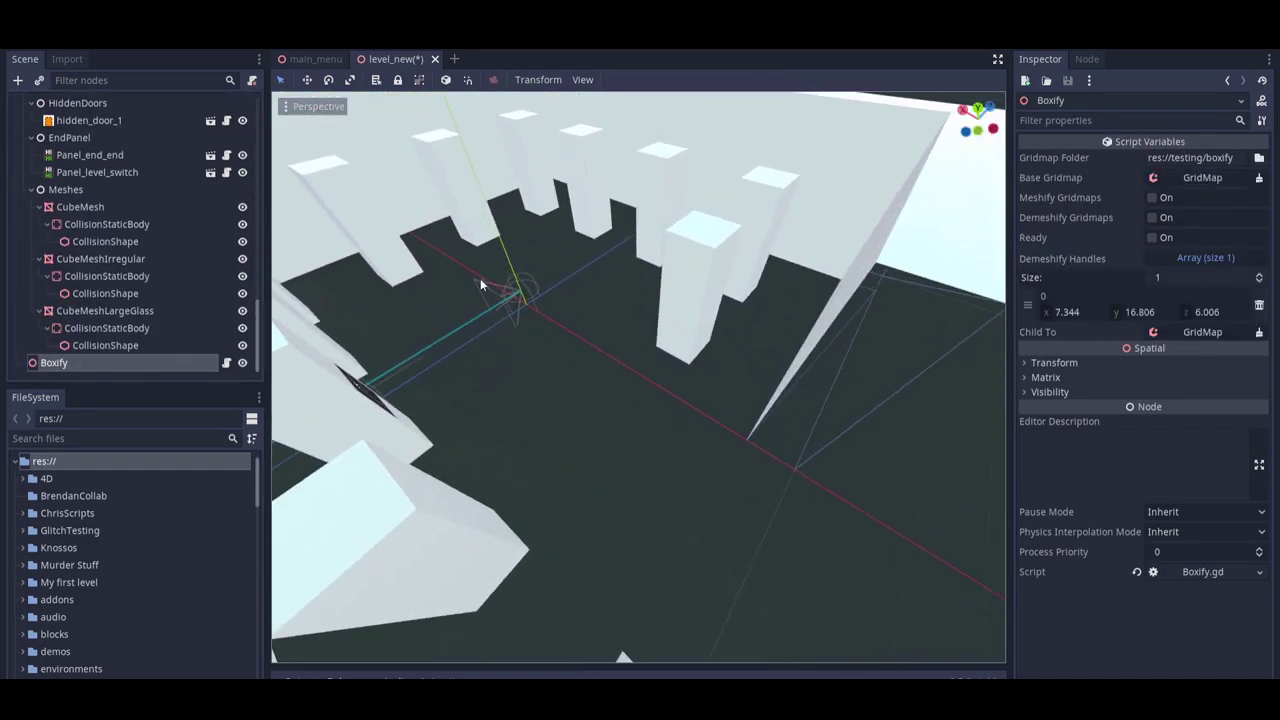
{"action": "key", "text": "s"}
{"action": "right_click_drag", "start_coordinate": [480, 285], "coordinate": [508, 300]}
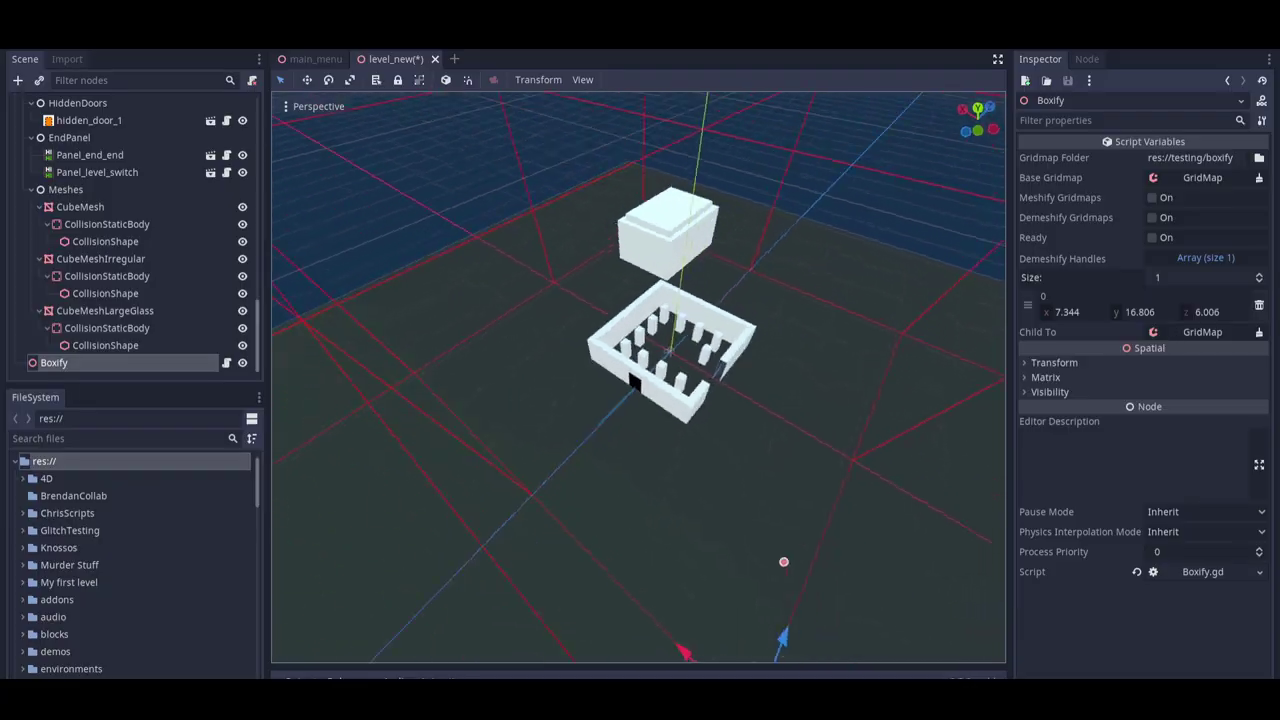
{"action": "right_click_drag", "start_coordinate": [700, 420], "coordinate": [663, 369]}
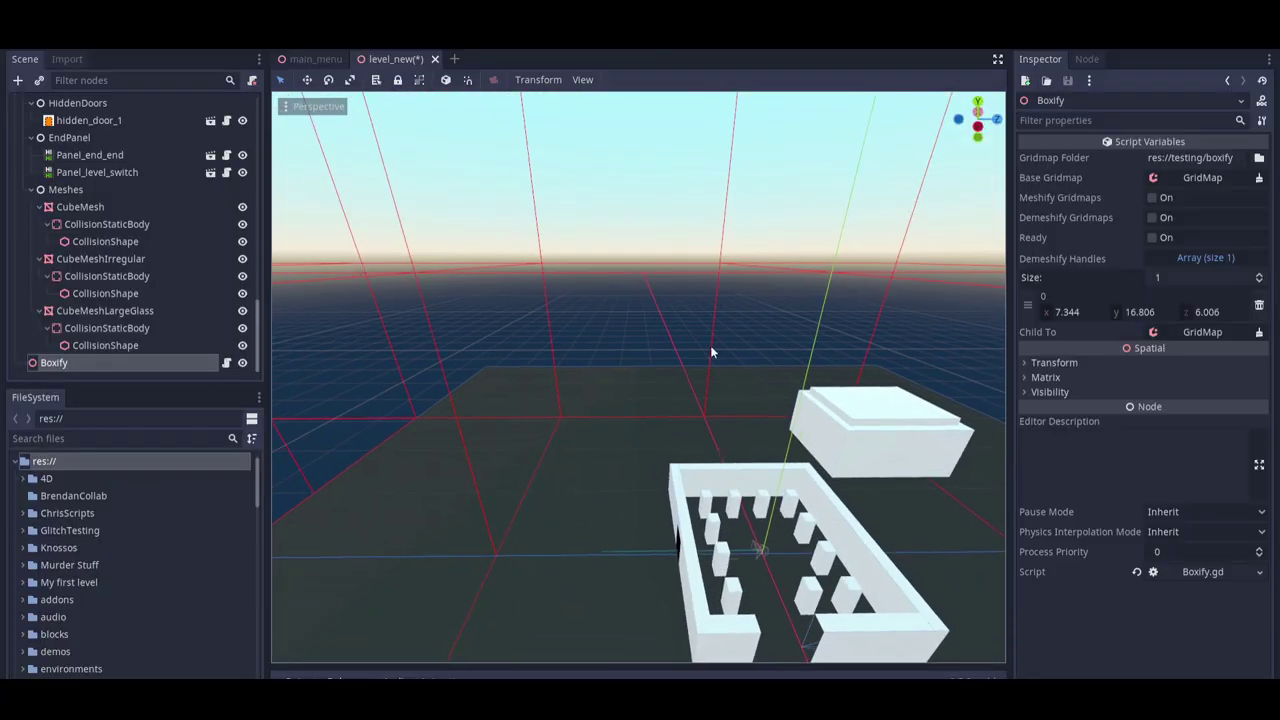
{"action": "key", "text": "w"}
{"action": "right_click_drag", "start_coordinate": [771, 557], "coordinate": [688, 411]}
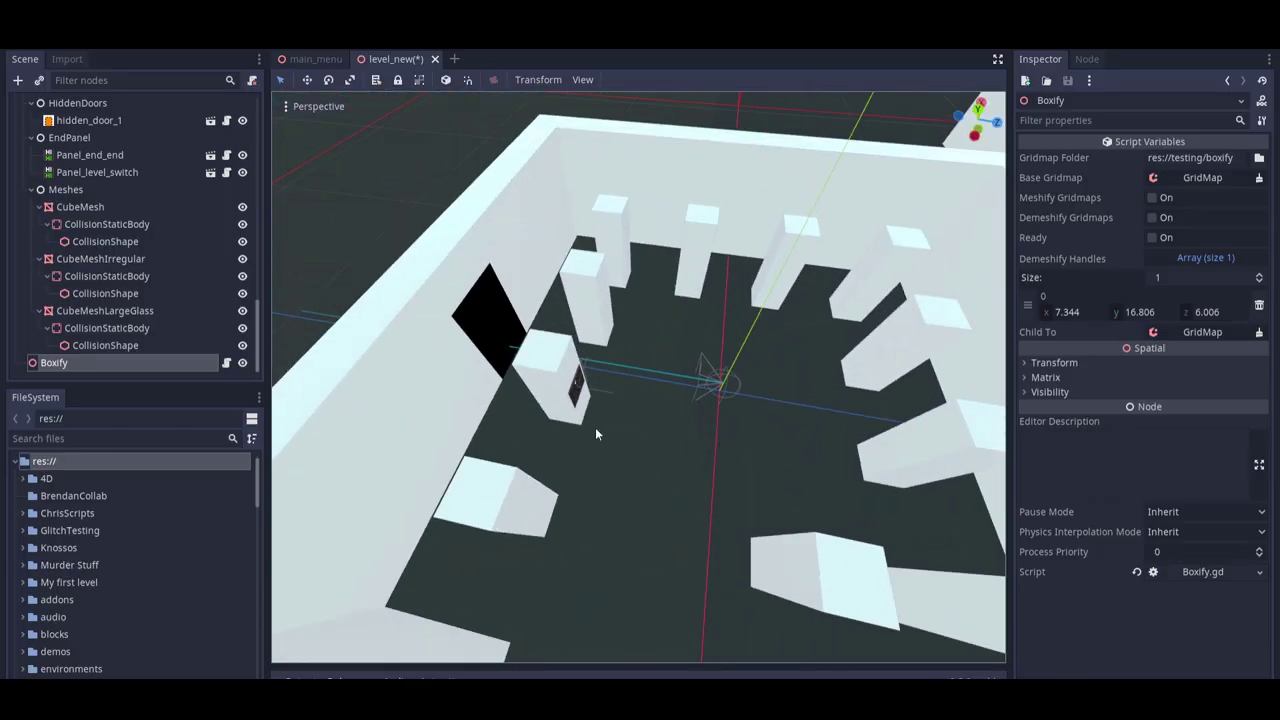
{"action": "key", "text": "s"}
{"action": "right_click_drag", "start_coordinate": [596, 434], "coordinate": [570, 415]}
{"action": "key", "text": "w"}
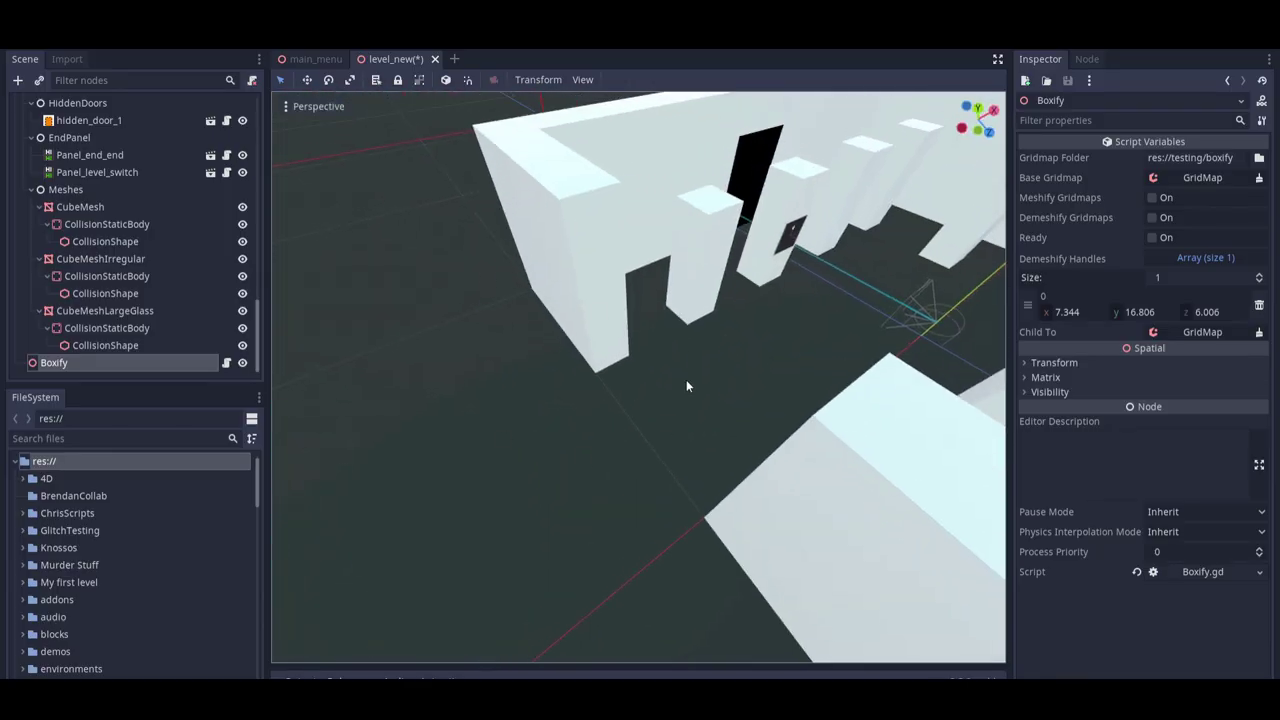
Expand the testing and boxify folders in the project files and open the chunk scene (0, 0, 0).tscn
{"action": "key", "text": "s"}
{"action": "right_click_drag", "start_coordinate": [686, 381], "coordinate": [706, 300]}
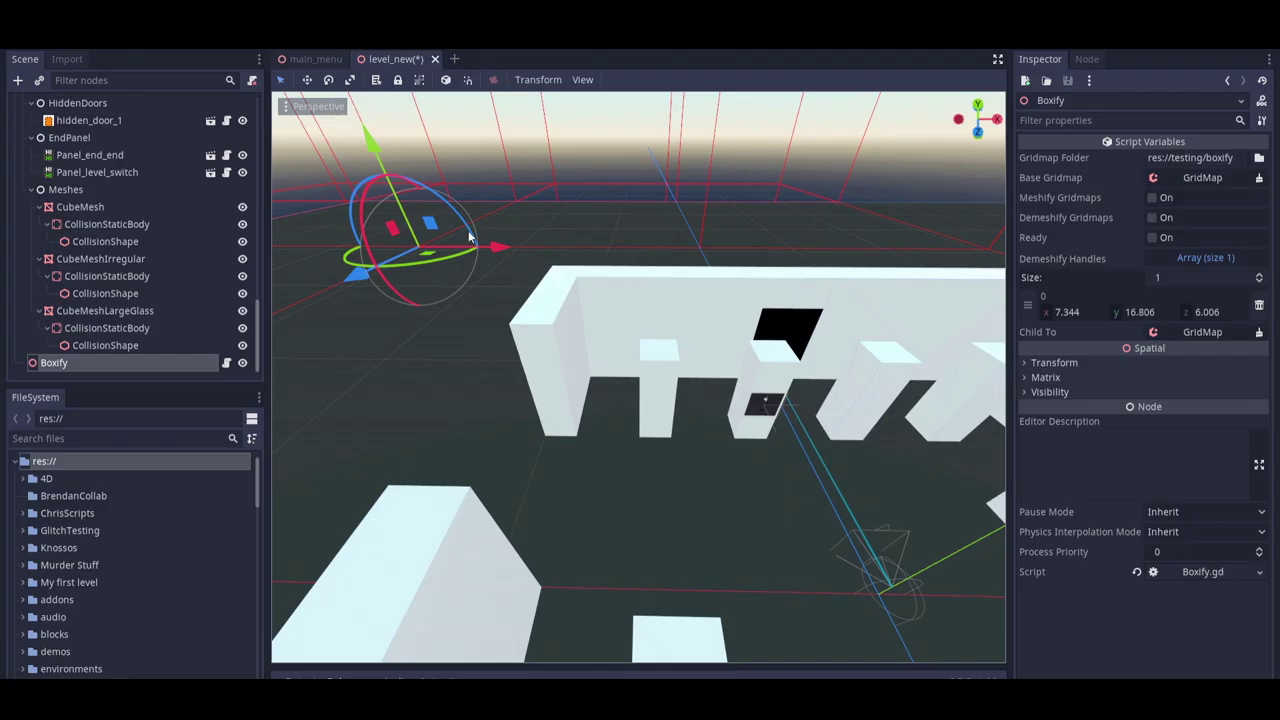
{"action": "right_click_drag", "start_coordinate": [692, 438], "coordinate": [726, 408]}
{"action": "key", "text": "s"}
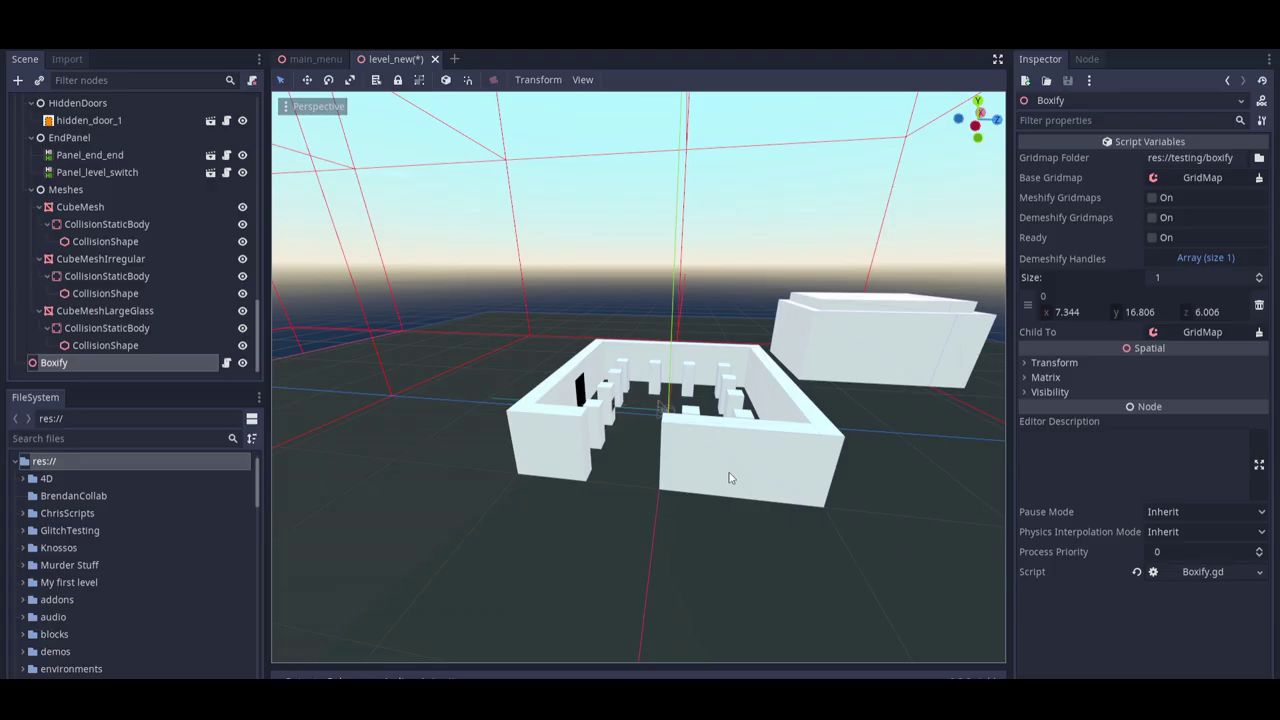
{"action": "scroll", "coordinate": [170, 560], "scroll_direction": "down", "scroll_amount": 8}
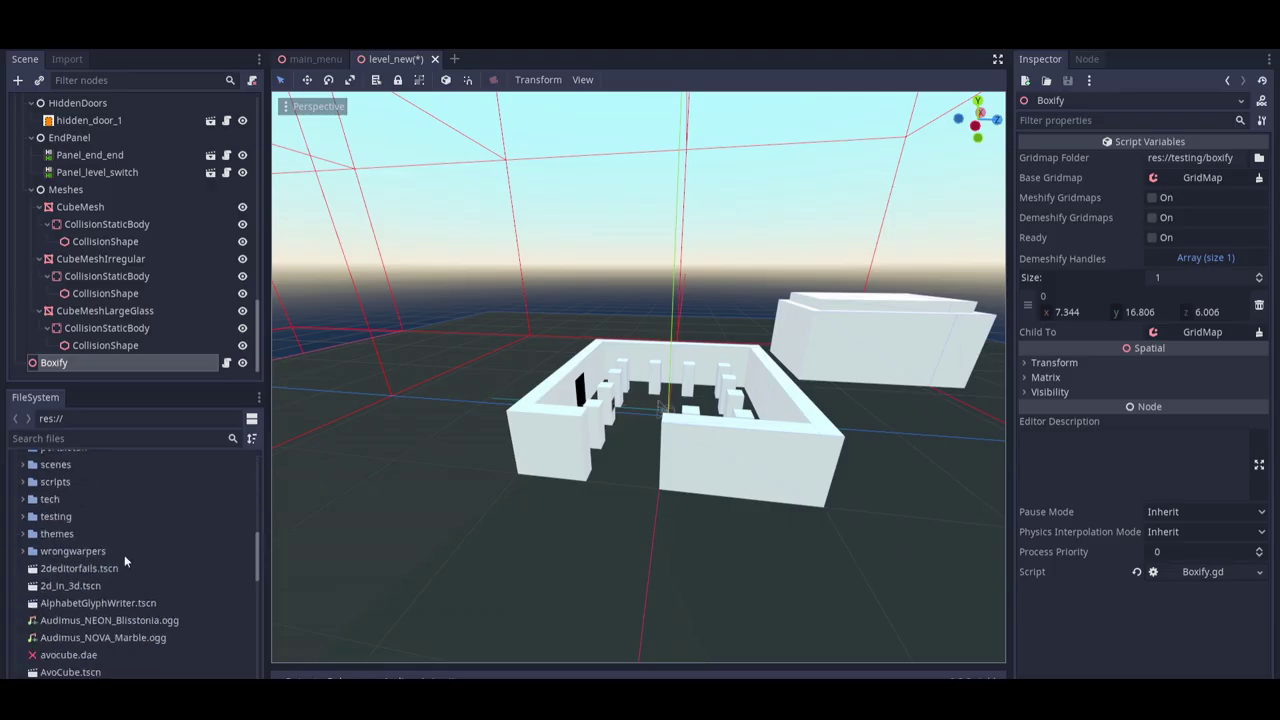
{"action": "left_click", "coordinate": [24, 517]}
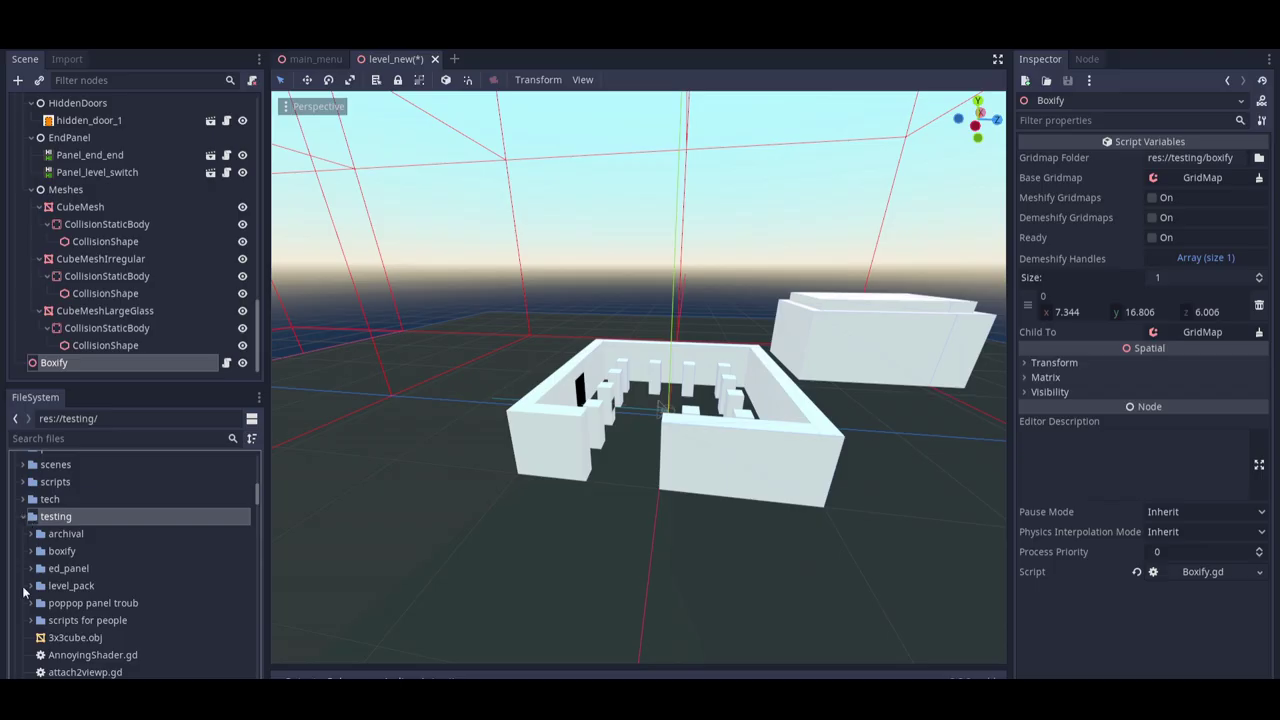
{"action": "left_click", "coordinate": [31, 551]}
{"action": "scroll", "coordinate": [100, 500], "scroll_direction": "down", "scroll_amount": 2}
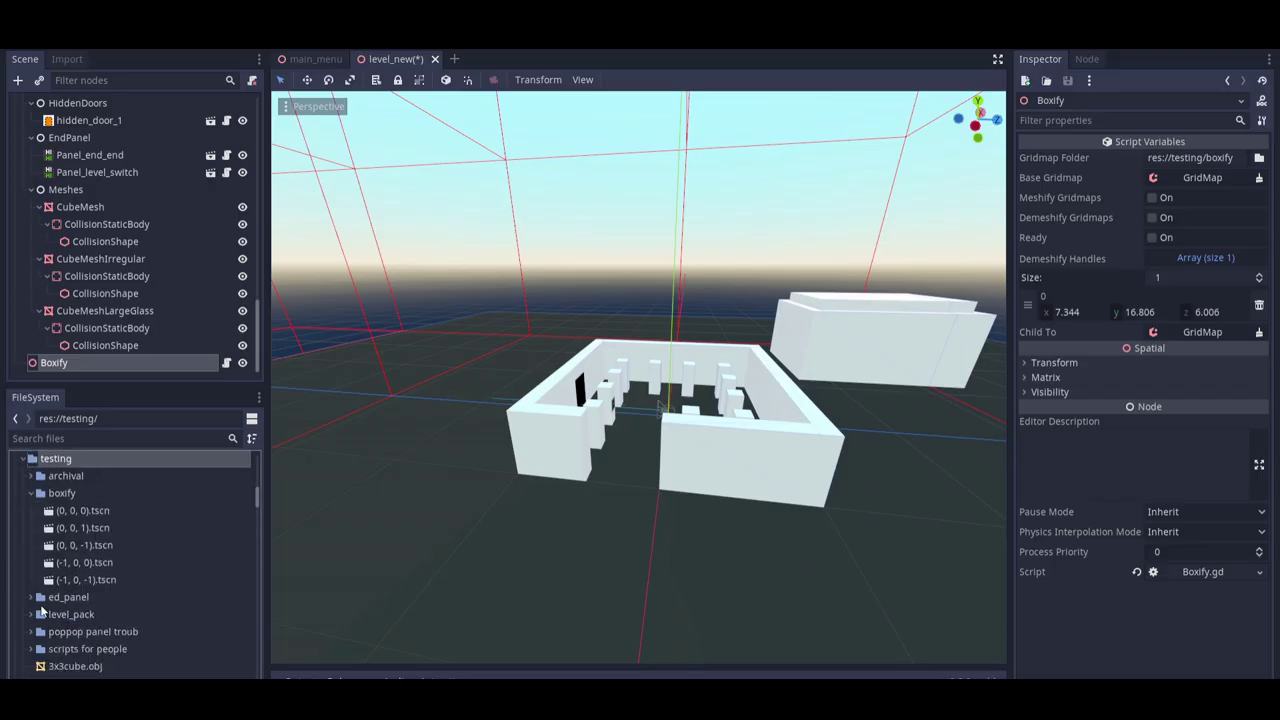
{"action": "double_click", "coordinate": [92, 509]}
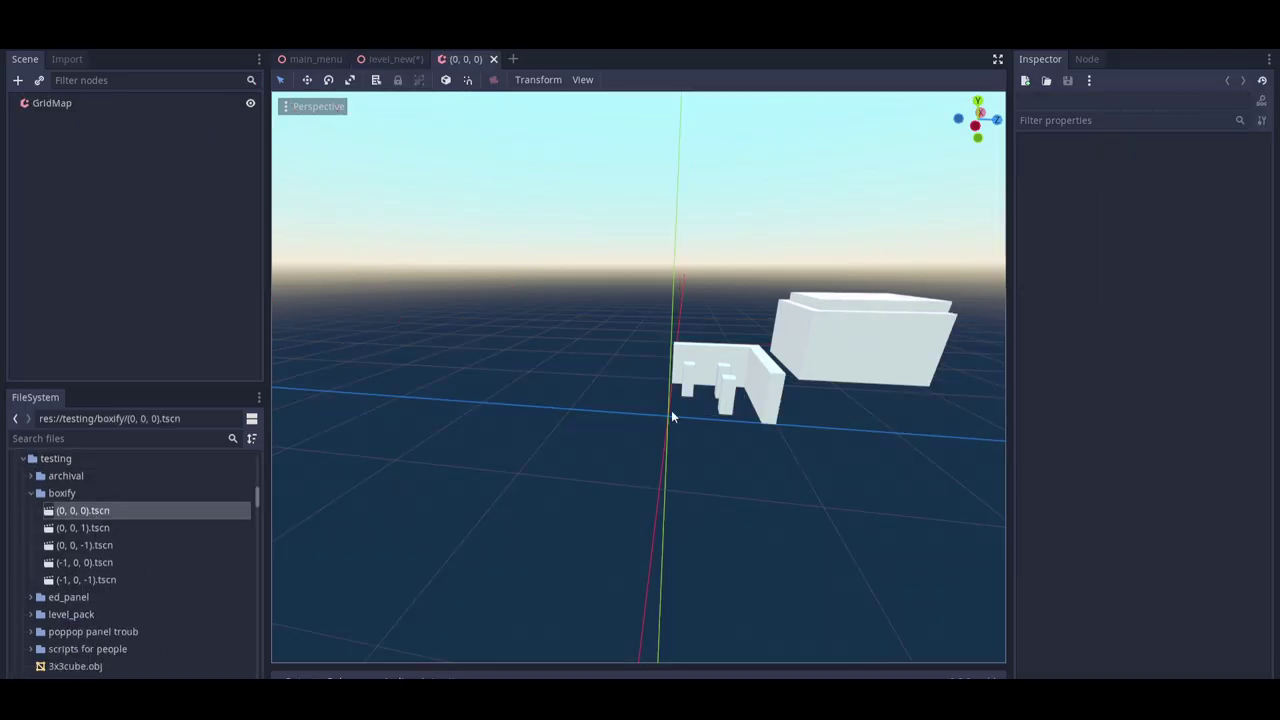
Examine the wall and pillar blocks in the (0, 0, 0) chunk scene and select its GridMap node
{"action": "right_click_drag", "start_coordinate": [671, 410], "coordinate": [671, 410]}
{"action": "key", "text": "w"}
{"action": "key", "text": "s"}
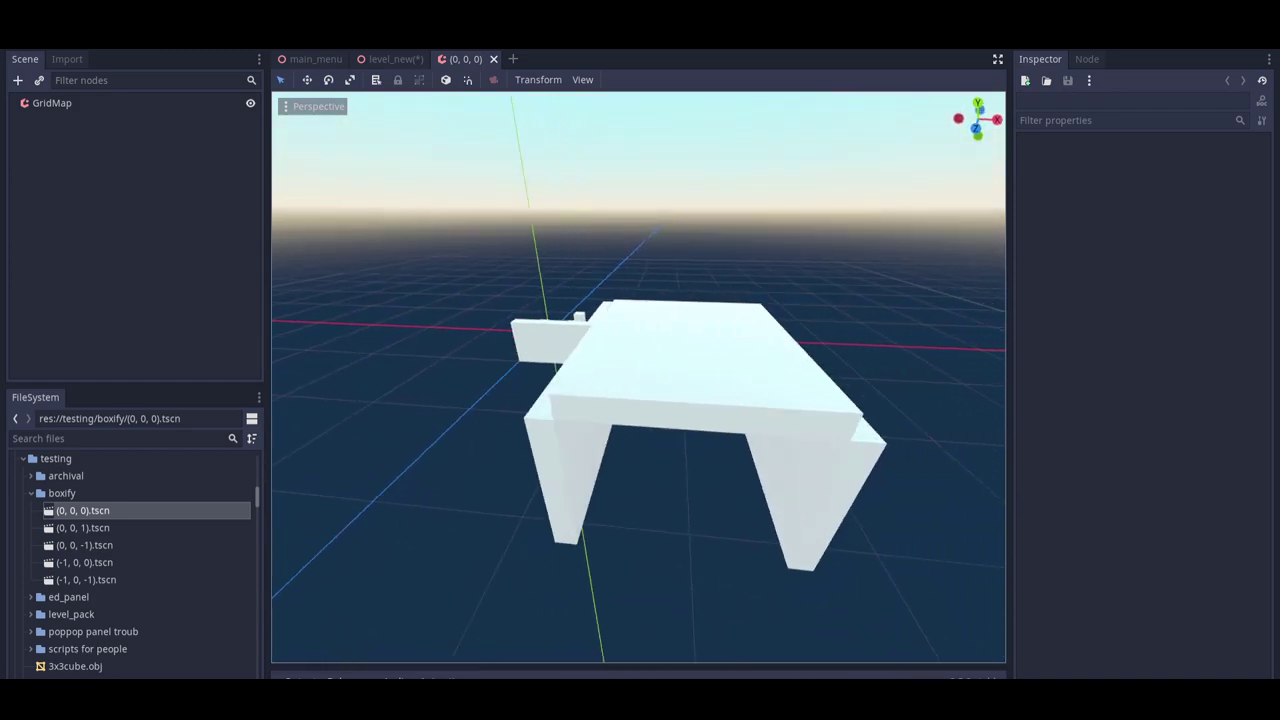
{"action": "left_click", "coordinate": [196, 106]}
{"action": "key", "text": "a"}
{"action": "right_click_drag", "start_coordinate": [594, 634], "coordinate": [58, 341]}
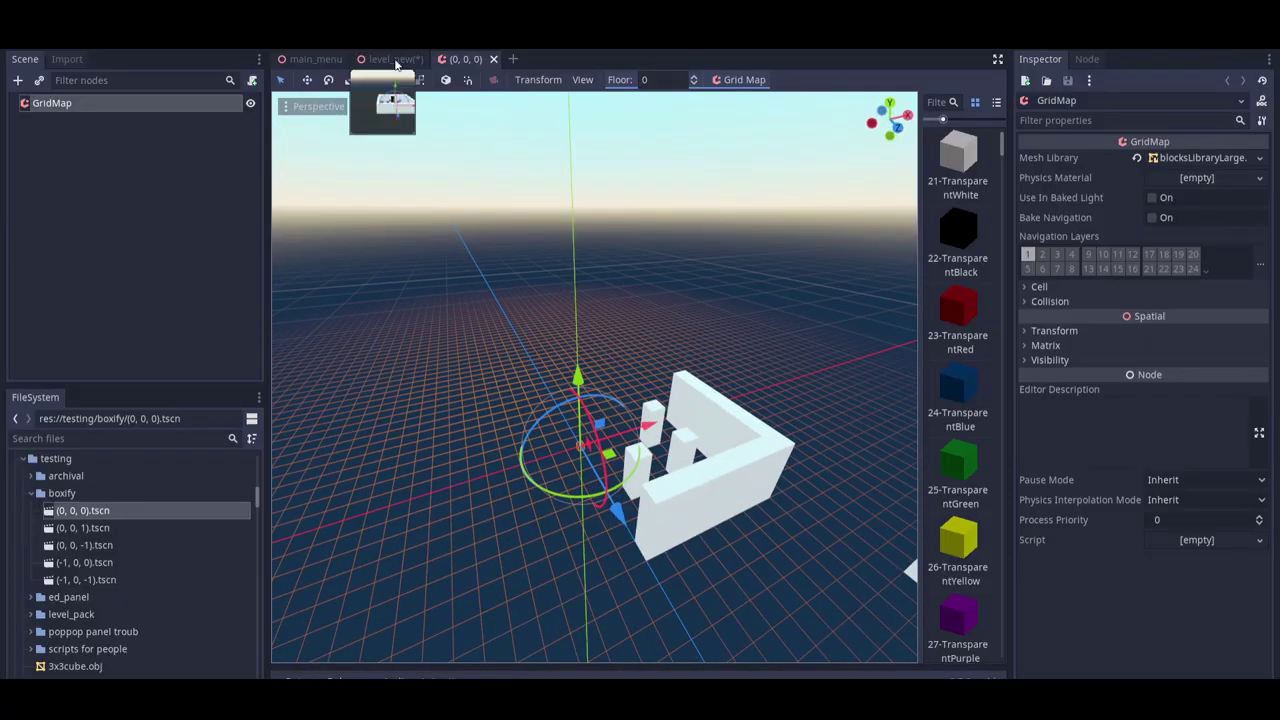
Return to the level_new scene and examine the room, its wall opening and the neighbouring building from several angles
{"action": "left_click", "coordinate": [394, 61]}
{"action": "right_click_drag", "start_coordinate": [540, 278], "coordinate": [728, 343]}
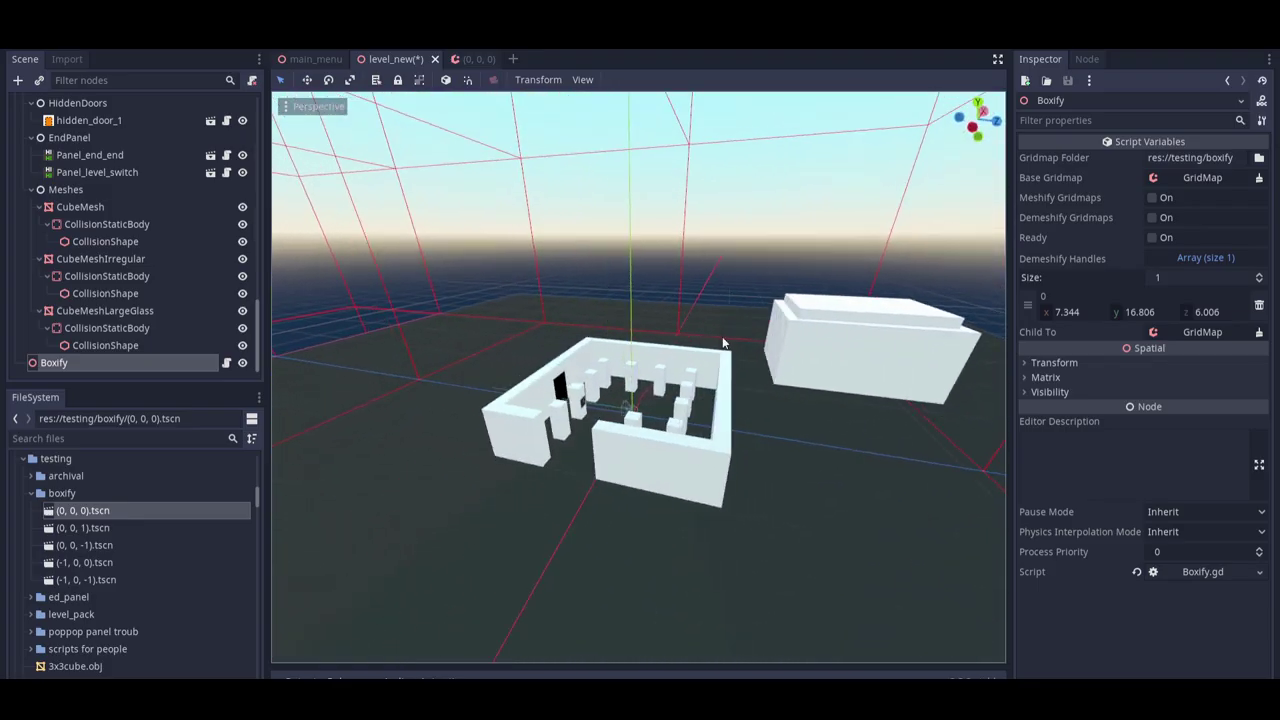
{"action": "scroll", "coordinate": [743, 342], "scroll_direction": "up", "scroll_amount": 6}
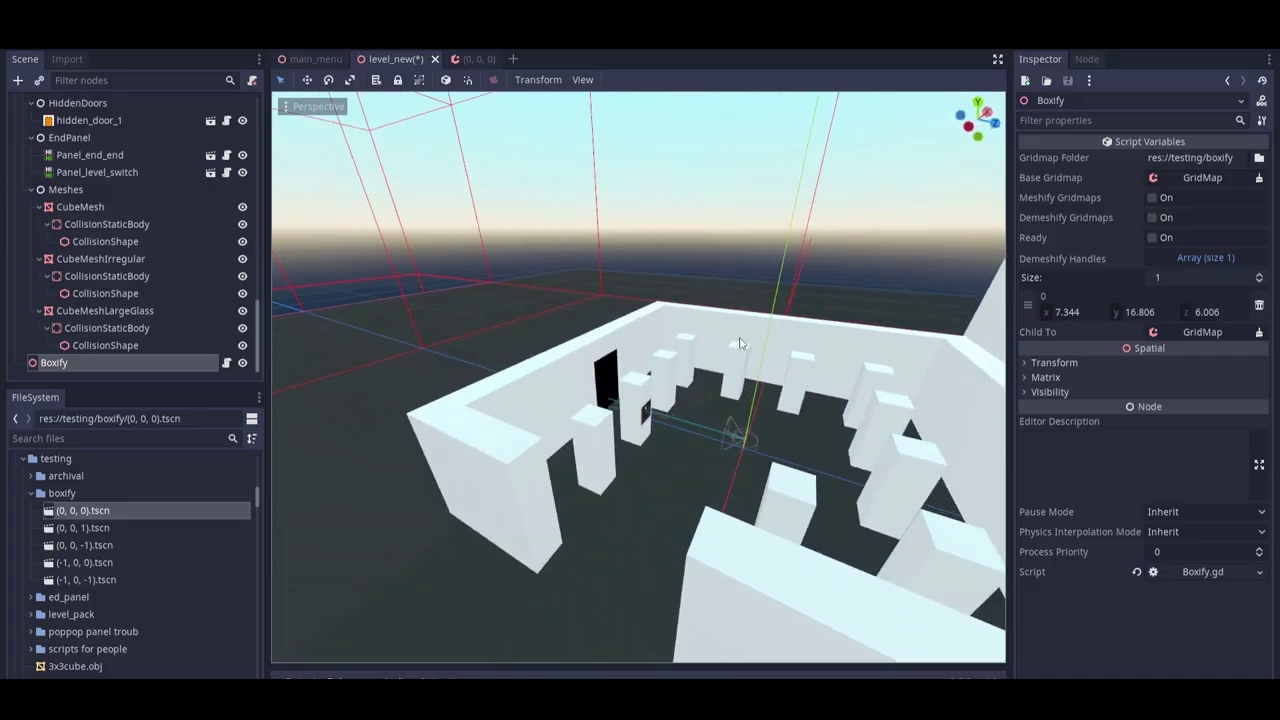
{"action": "middle_click_drag", "start_coordinate": [463, 299], "coordinate": [270, 290]}
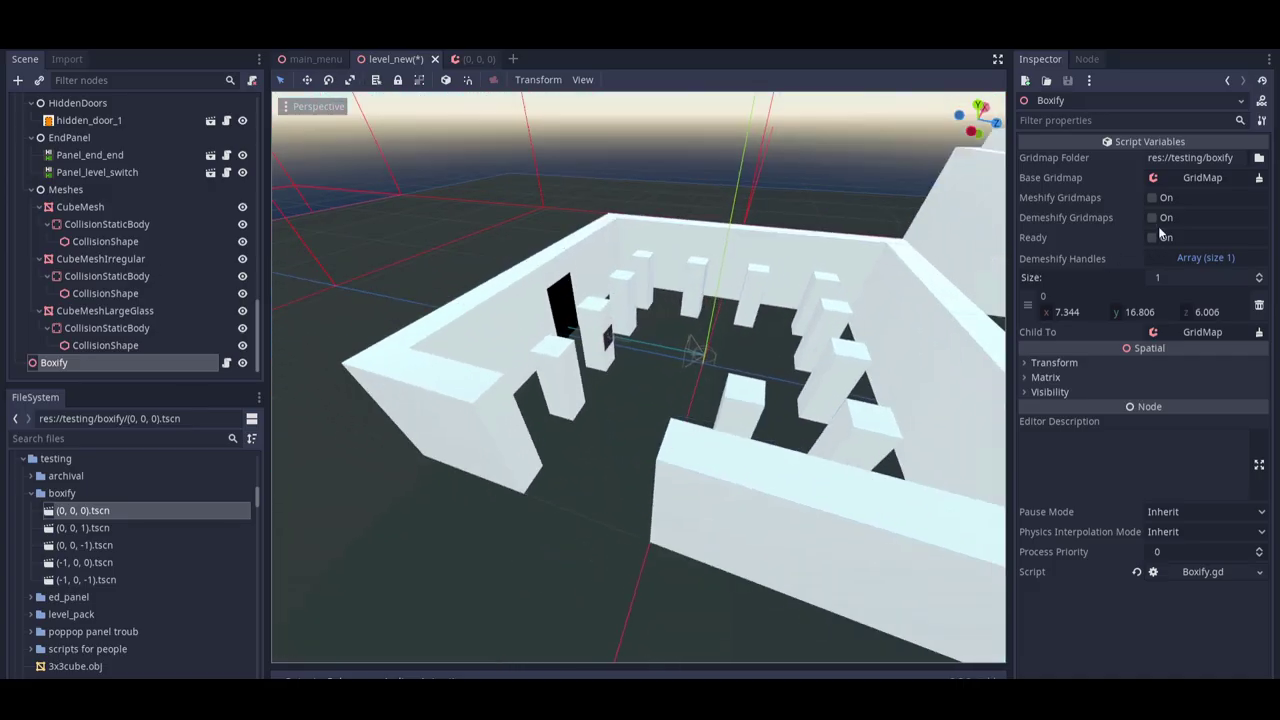
{"action": "key", "text": "s"}
{"action": "right_click_drag", "start_coordinate": [972, 506], "coordinate": [972, 506]}
{"action": "right_click_drag", "start_coordinate": [617, 224], "coordinate": [617, 224]}
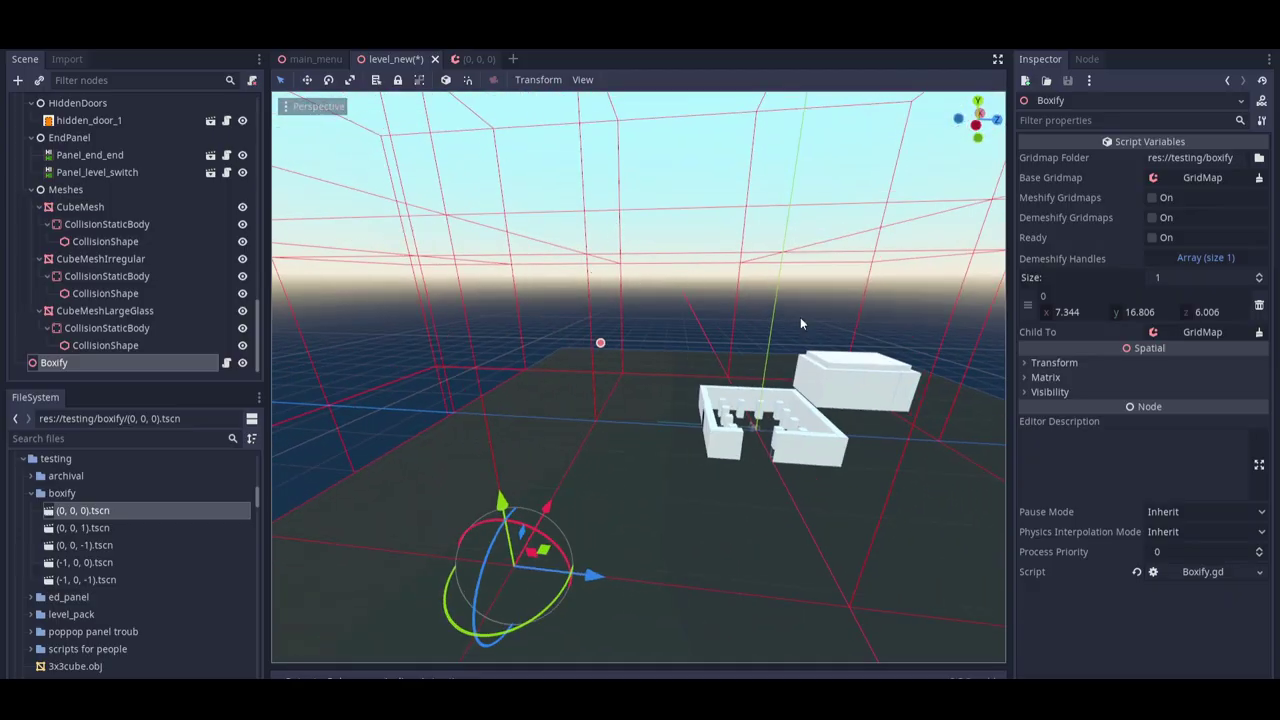
{"action": "right_click_drag", "start_coordinate": [800, 324], "coordinate": [741, 347]}
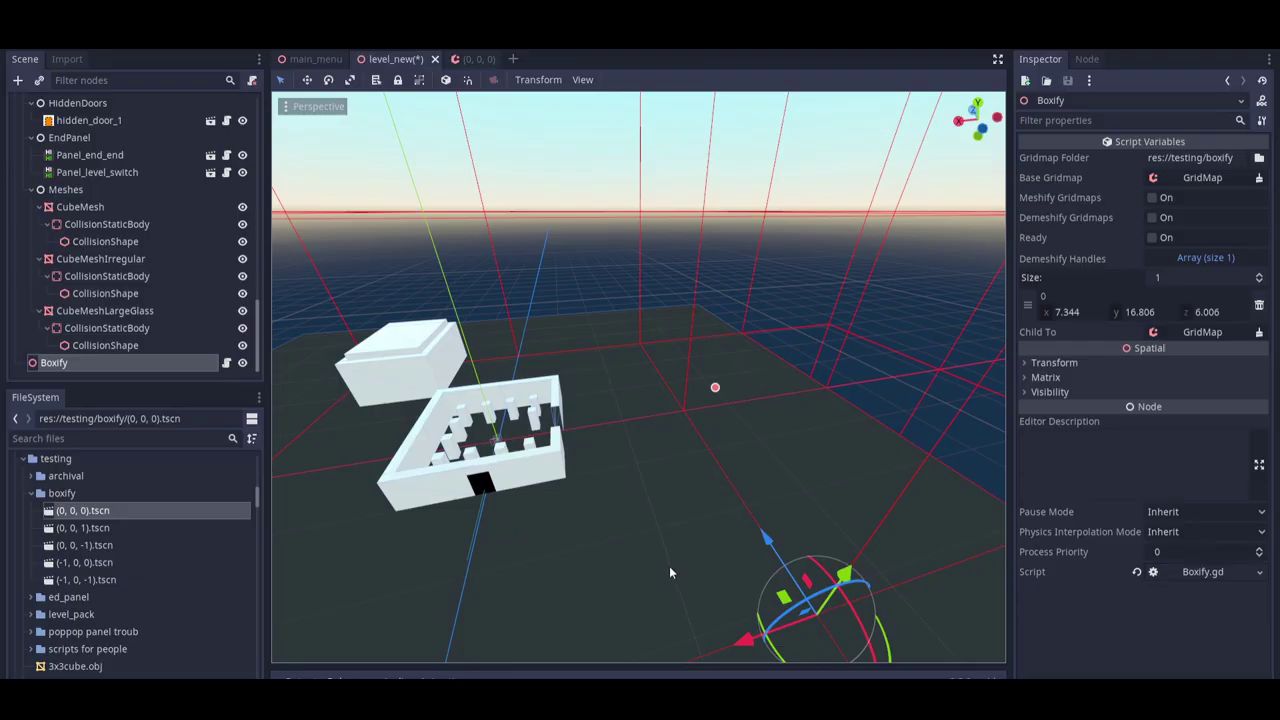
{"action": "right_click_drag", "start_coordinate": [738, 525], "coordinate": [756, 517]}
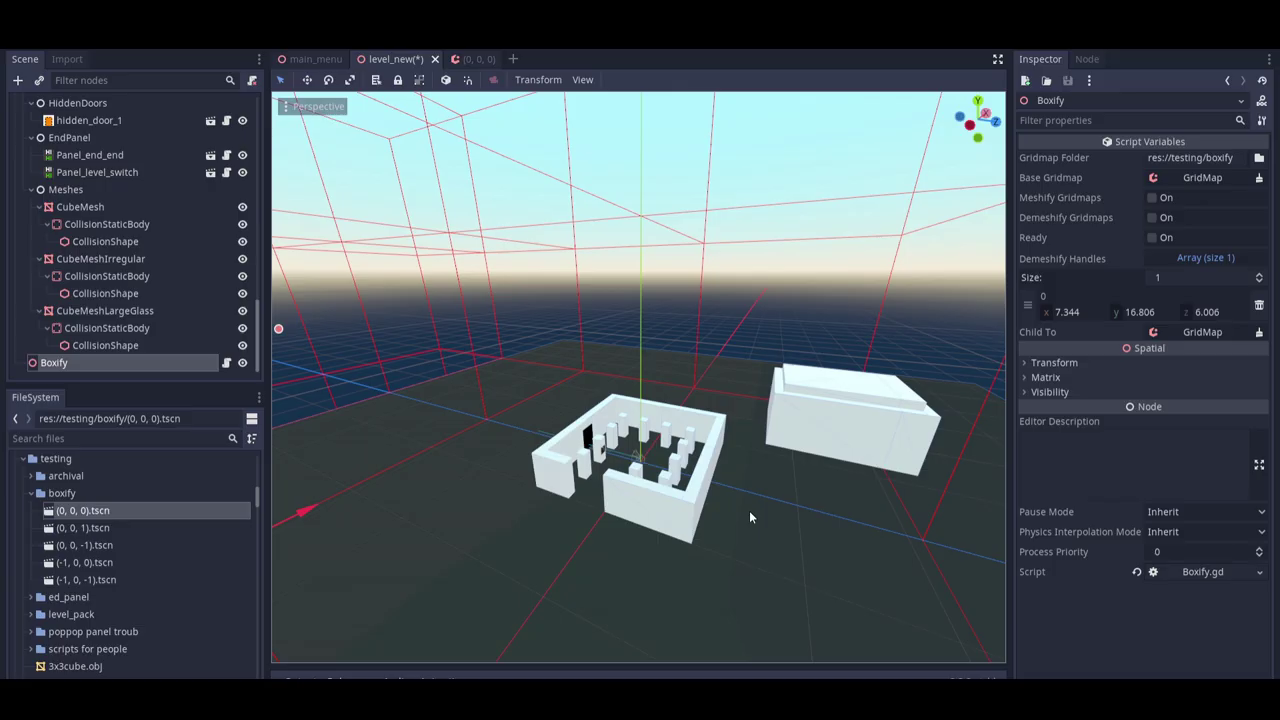
{"action": "key", "text": "w"}
{"action": "right_click_drag", "start_coordinate": [748, 512], "coordinate": [744, 512]}
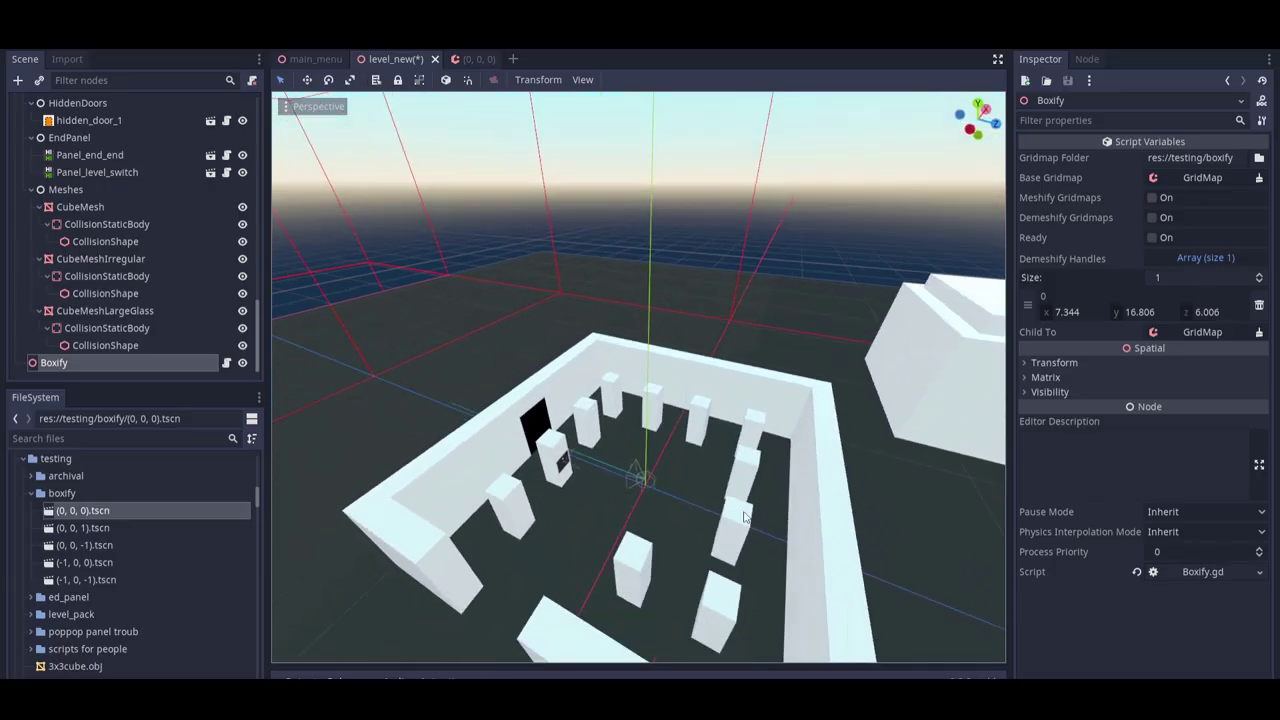
Select the level's GridMap node and paint 23-TransparentRed blocks across the room's floor and beneath its outer wall
{"action": "left_click_drag", "start_coordinate": [257, 330], "coordinate": [235, 66]}
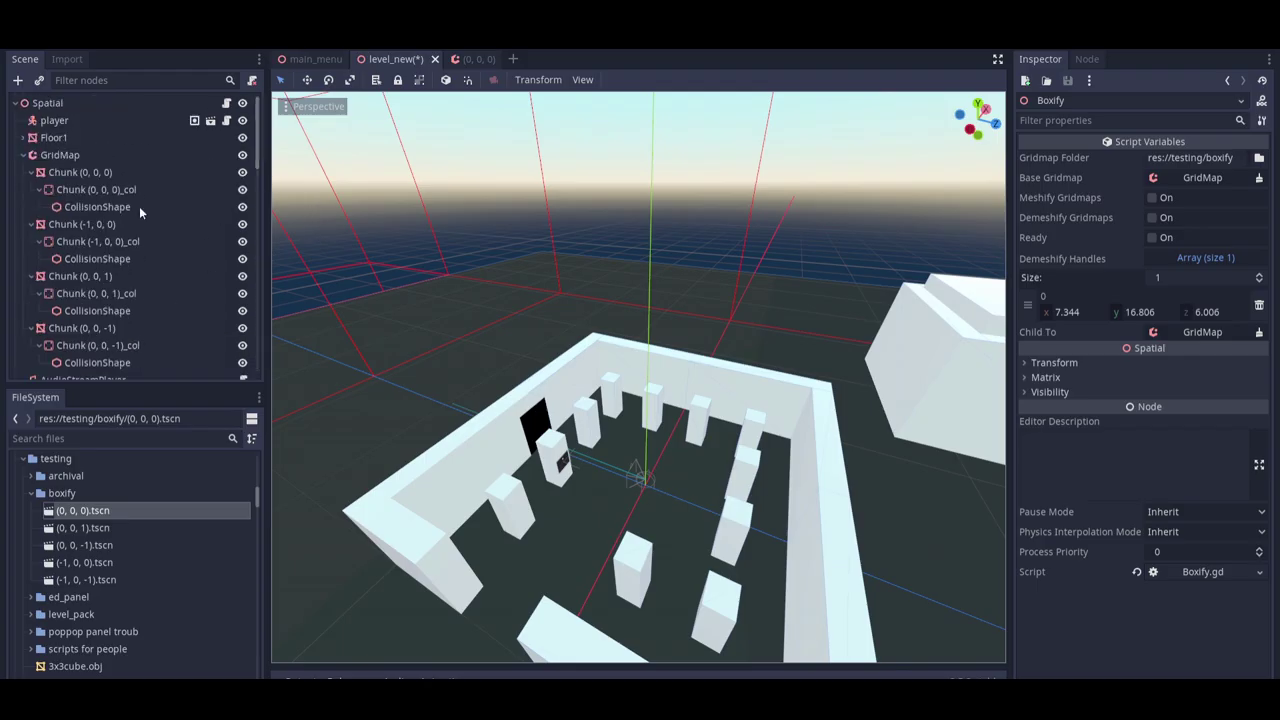
{"action": "left_click", "coordinate": [122, 158]}
{"action": "right_click_drag", "start_coordinate": [616, 488], "coordinate": [616, 488]}
{"action": "key", "text": "w"}
{"action": "left_click", "coordinate": [958, 312]}
{"action": "mouse_move", "coordinate": [695, 355]}
{"action": "left_mouse_down"}
{"action": "mouse_move", "coordinate": [550, 445]}
{"action": "mouse_move", "coordinate": [780, 350]}
{"action": "mouse_move", "coordinate": [651, 565]}
{"action": "left_mouse_up"}
{"action": "key", "text": "Escape"}
{"action": "right_click_drag", "start_coordinate": [648, 526], "coordinate": [648, 526]}
{"action": "key", "text": "s"}
Select the Boxify node, enable Ready and run Meshify Gridmaps to convert the red blocks into mesh chunks
{"action": "left_click_drag", "start_coordinate": [256, 143], "coordinate": [220, 432]}
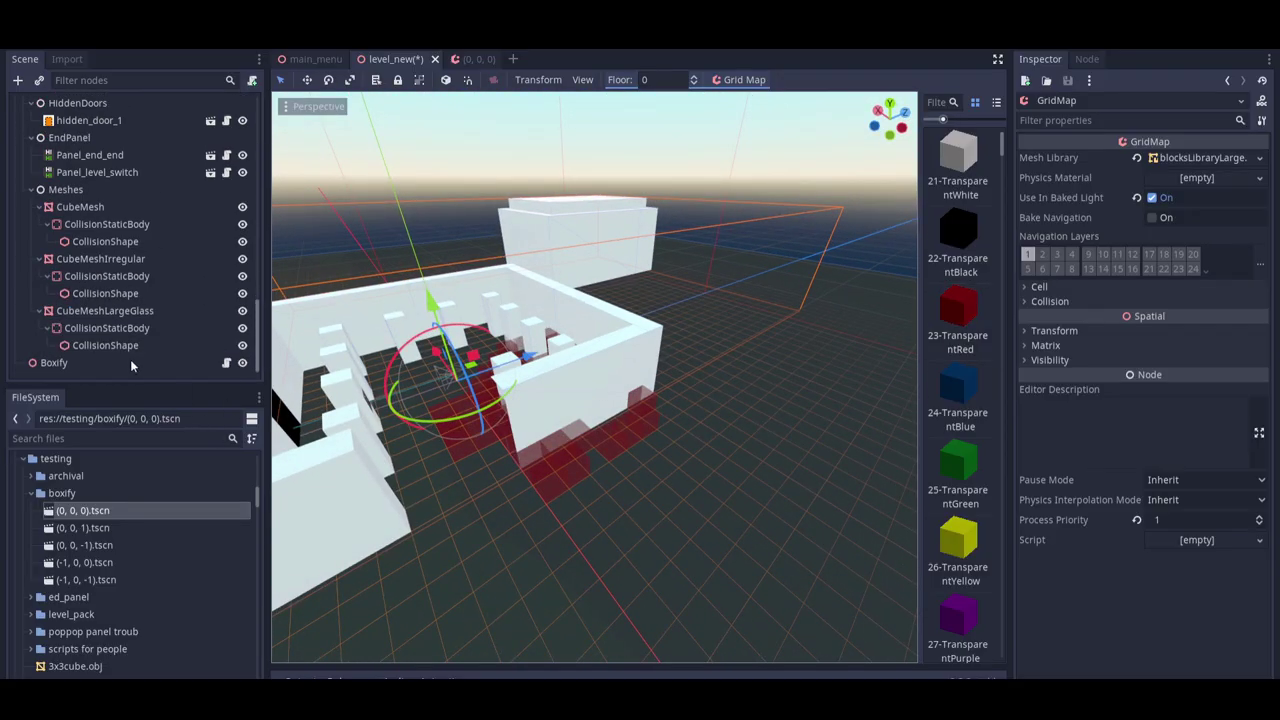
{"action": "left_click", "coordinate": [122, 363]}
{"action": "left_click", "coordinate": [1152, 238]}
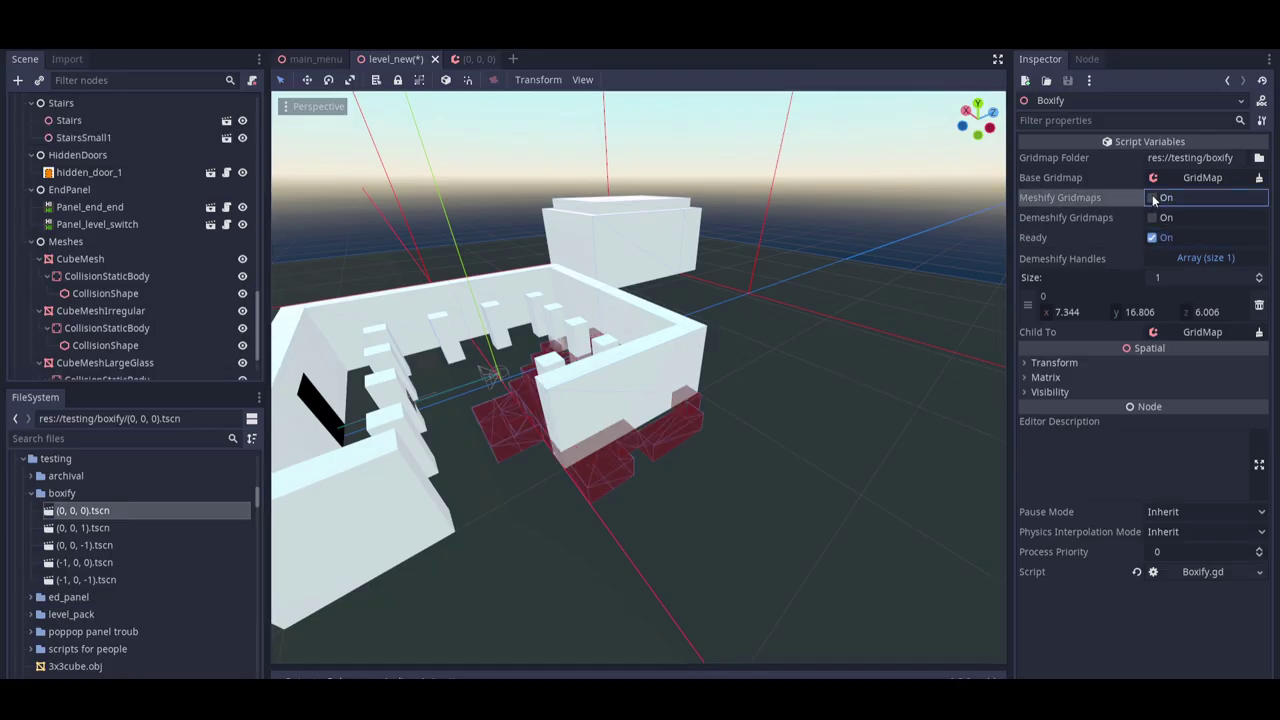
{"action": "right_click_drag", "start_coordinate": [750, 356], "coordinate": [750, 356]}
{"action": "key", "text": "w"}
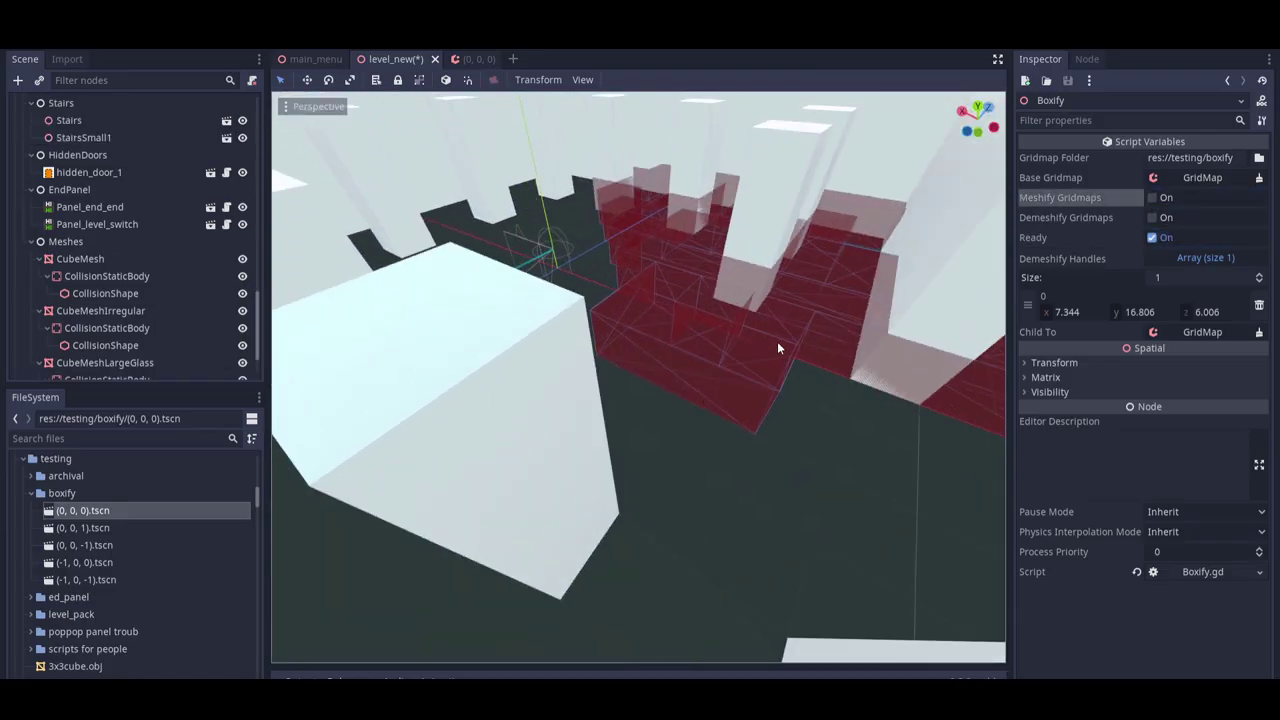
Select the Chunk (-1, 0, 0) mesh, raise it above the room along the Y axis, and undo the move
{"action": "left_click", "coordinate": [777, 348]}
{"action": "middle_click_drag", "start_coordinate": [777, 348], "coordinate": [735, 358]}
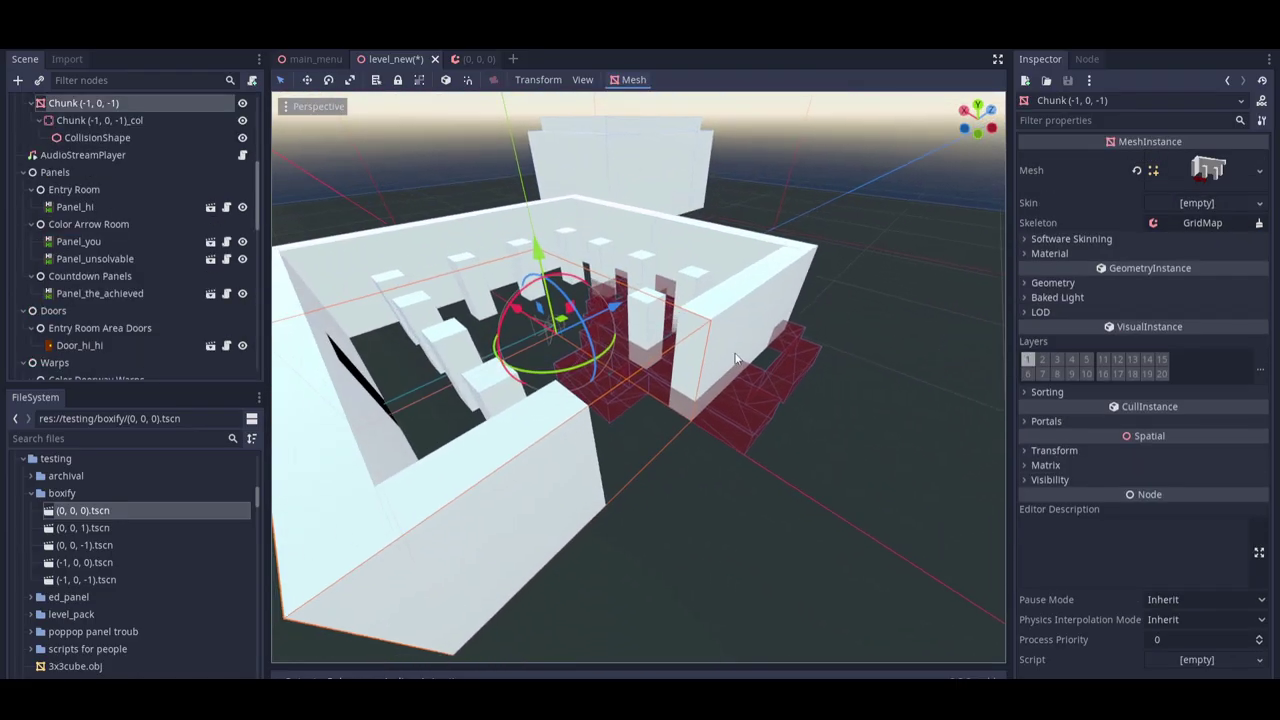
{"action": "left_click", "coordinate": [738, 347]}
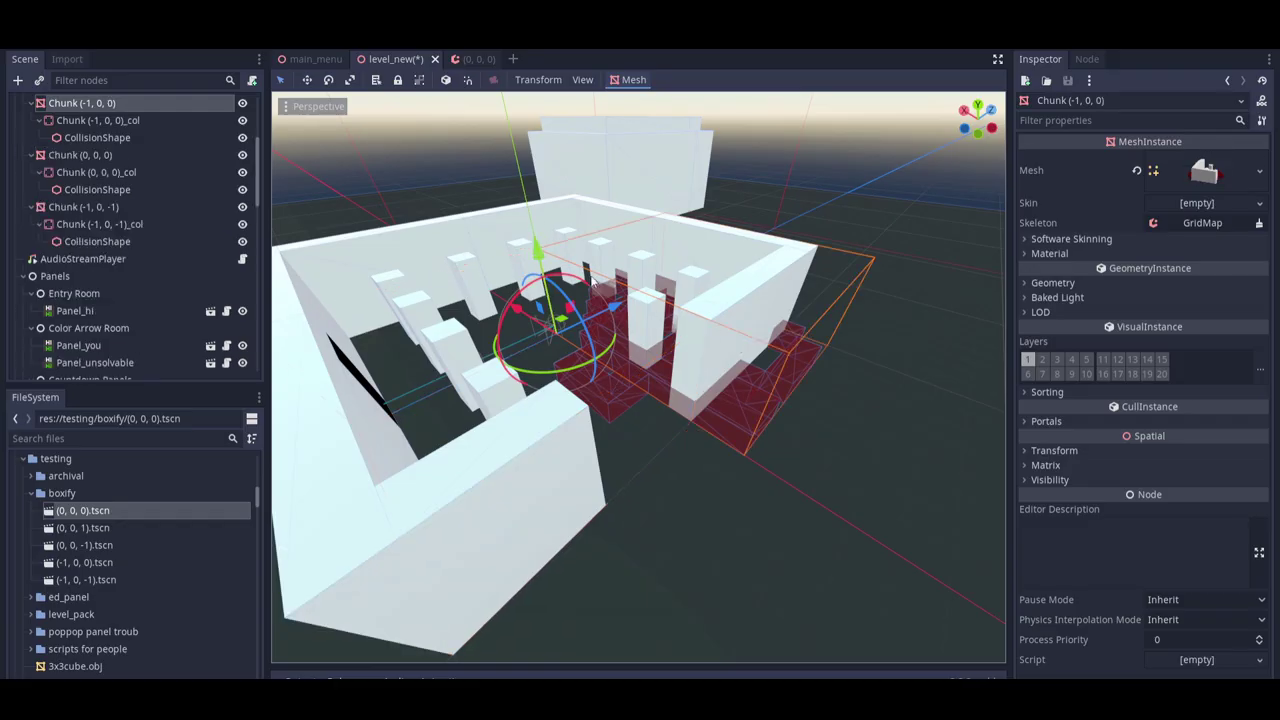
{"action": "left_click_drag", "start_coordinate": [538, 250], "coordinate": [544, 74]}
{"action": "middle_click_drag", "start_coordinate": [548, 150], "coordinate": [548, 105]}
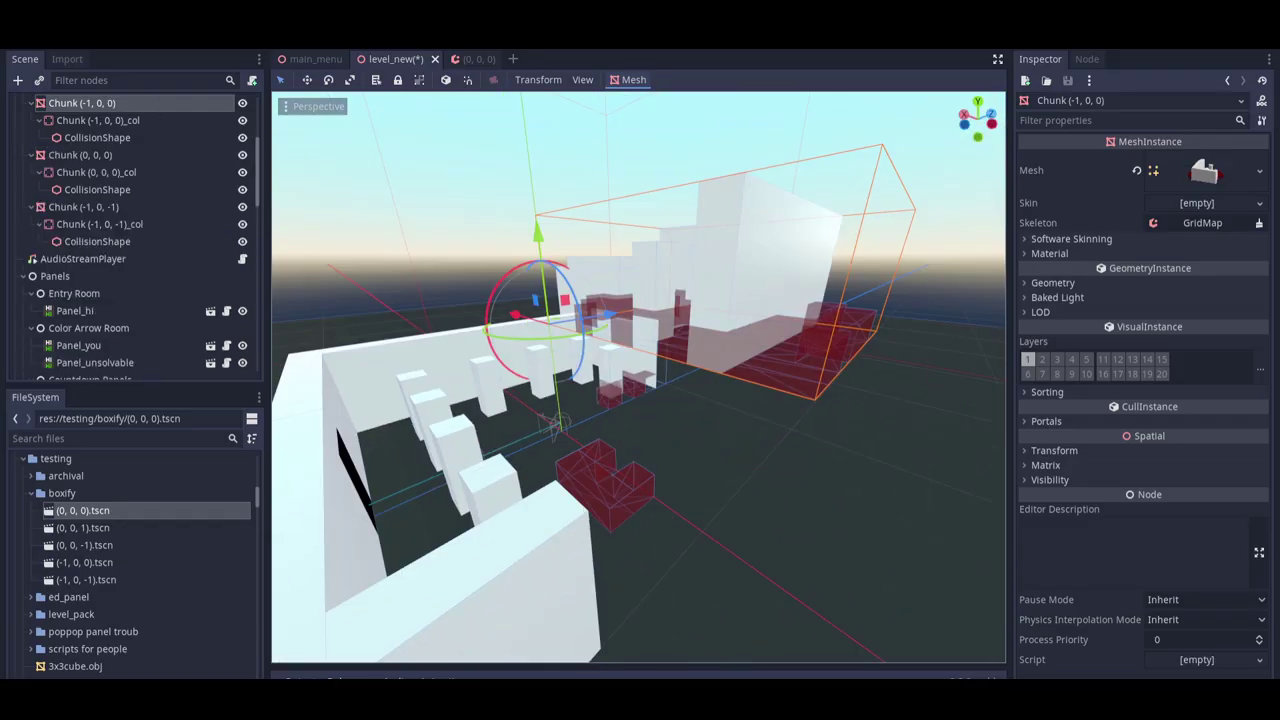
{"action": "scroll", "coordinate": [531, 200], "scroll_direction": "down", "scroll_amount": 3}
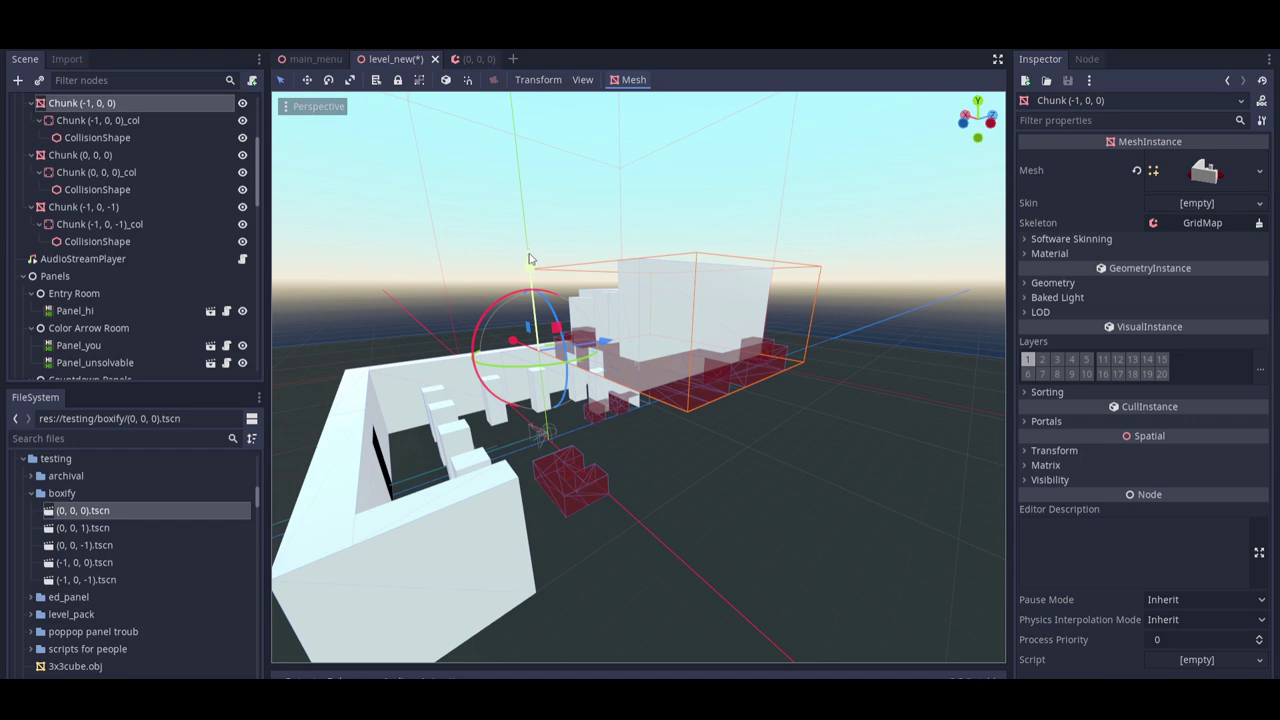
{"action": "left_click", "coordinate": [25, 38]}
{"action": "left_click", "coordinate": [75, 304]}
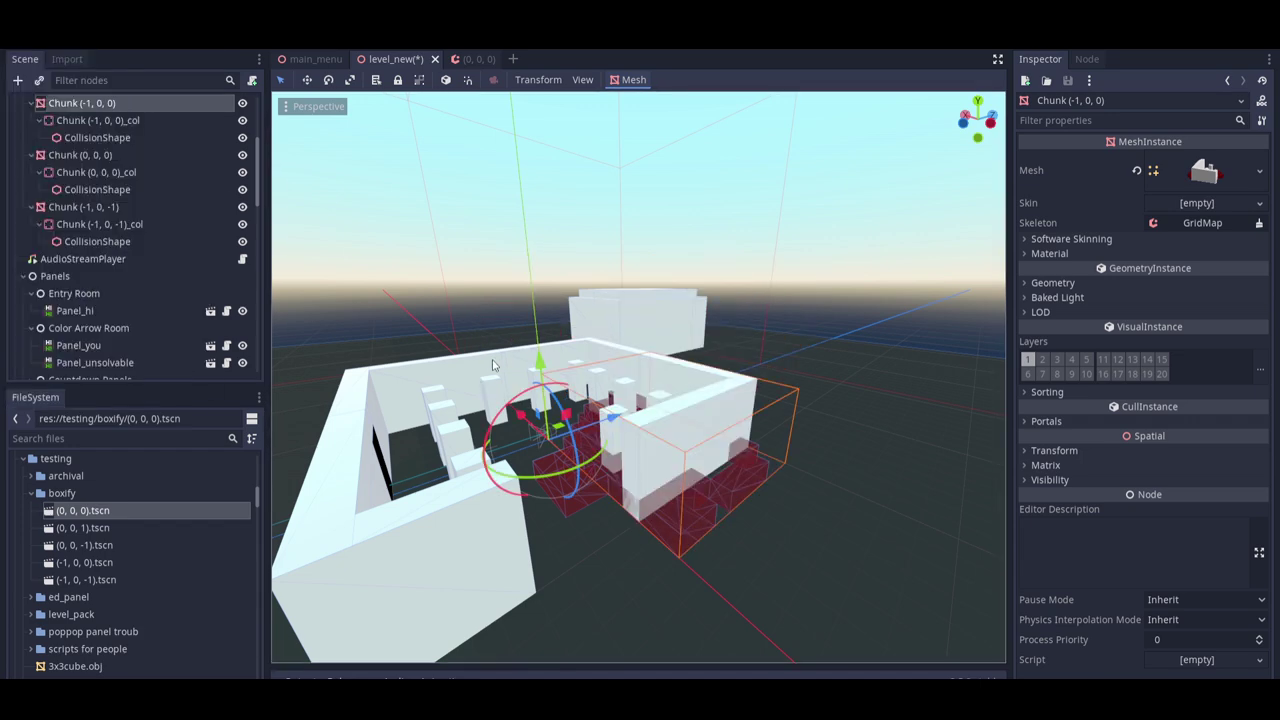
Select the GridMap node and paint two strips of 24-TransparentBlue blocks on floor 0, running outward from beneath the room's outer wall
{"action": "key", "text": "w"}
{"action": "right_click_drag", "start_coordinate": [740, 402], "coordinate": [602, 467]}
{"action": "key", "text": "s"}
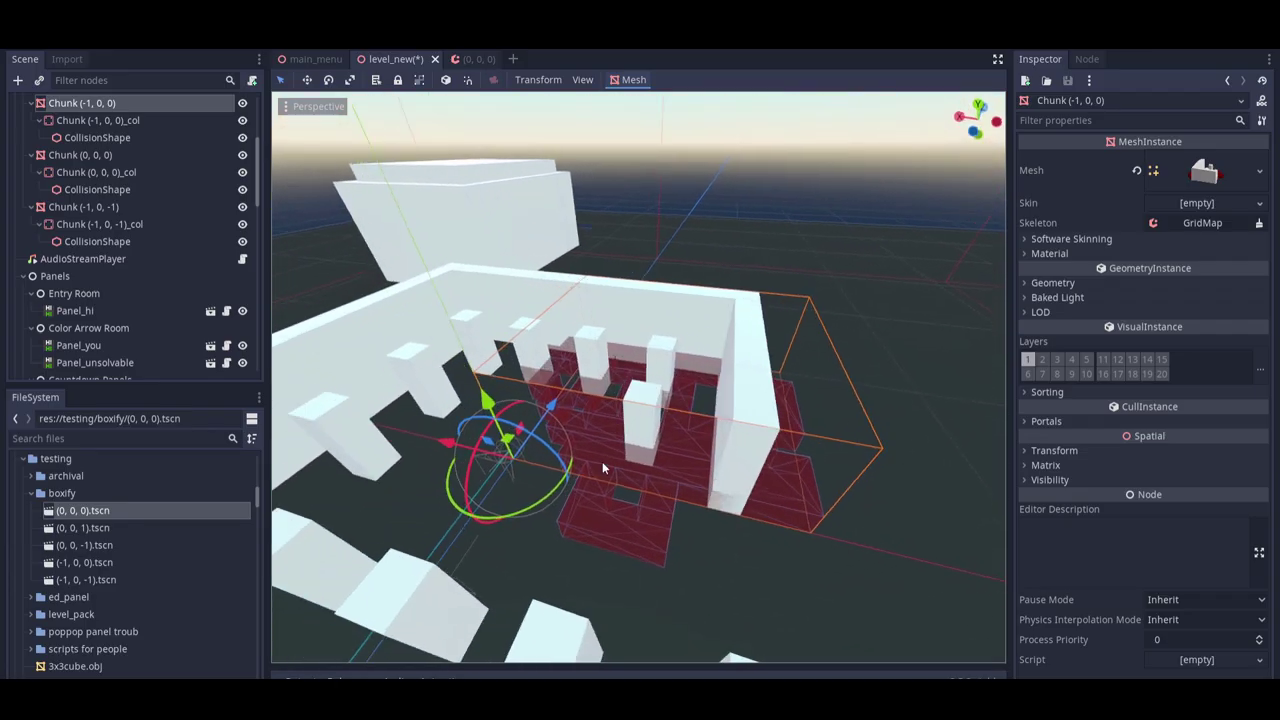
{"action": "right_click_drag", "start_coordinate": [567, 336], "coordinate": [716, 486]}
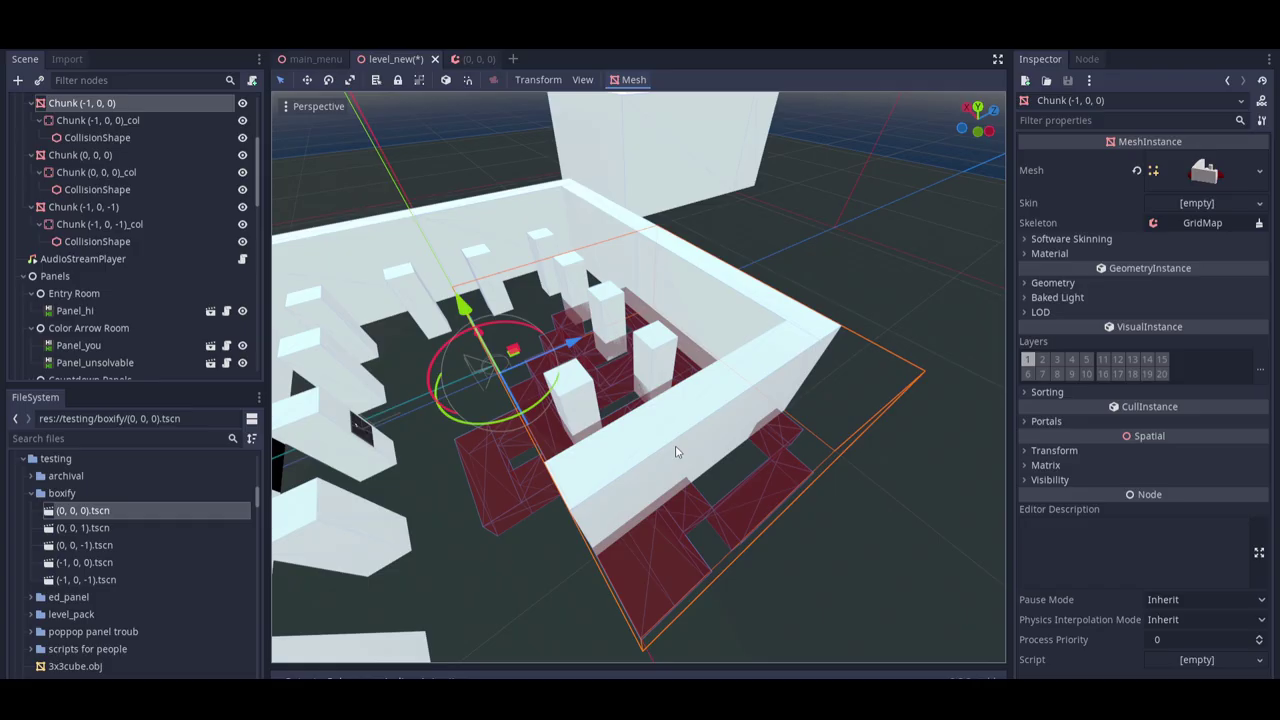
{"action": "right_click_drag", "start_coordinate": [675, 452], "coordinate": [673, 445]}
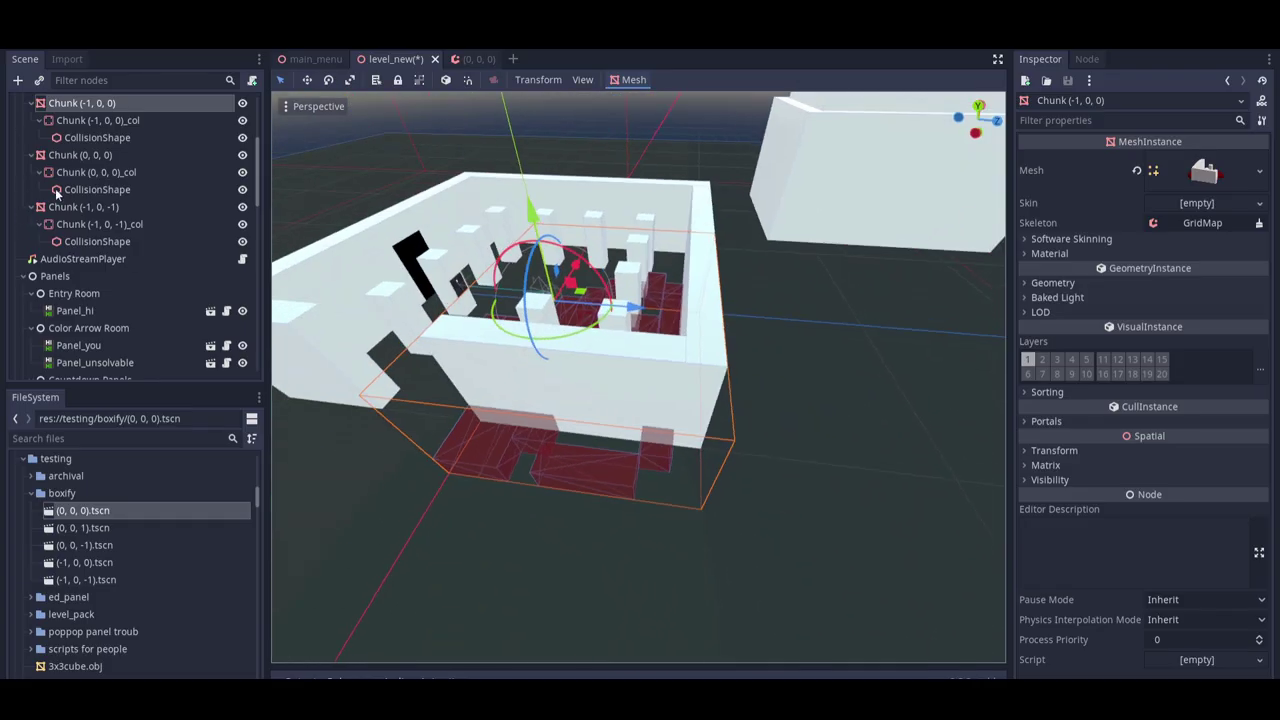
{"action": "scroll", "coordinate": [130, 180], "scroll_direction": "up", "scroll_amount": 4}
{"action": "left_click", "coordinate": [96, 148]}
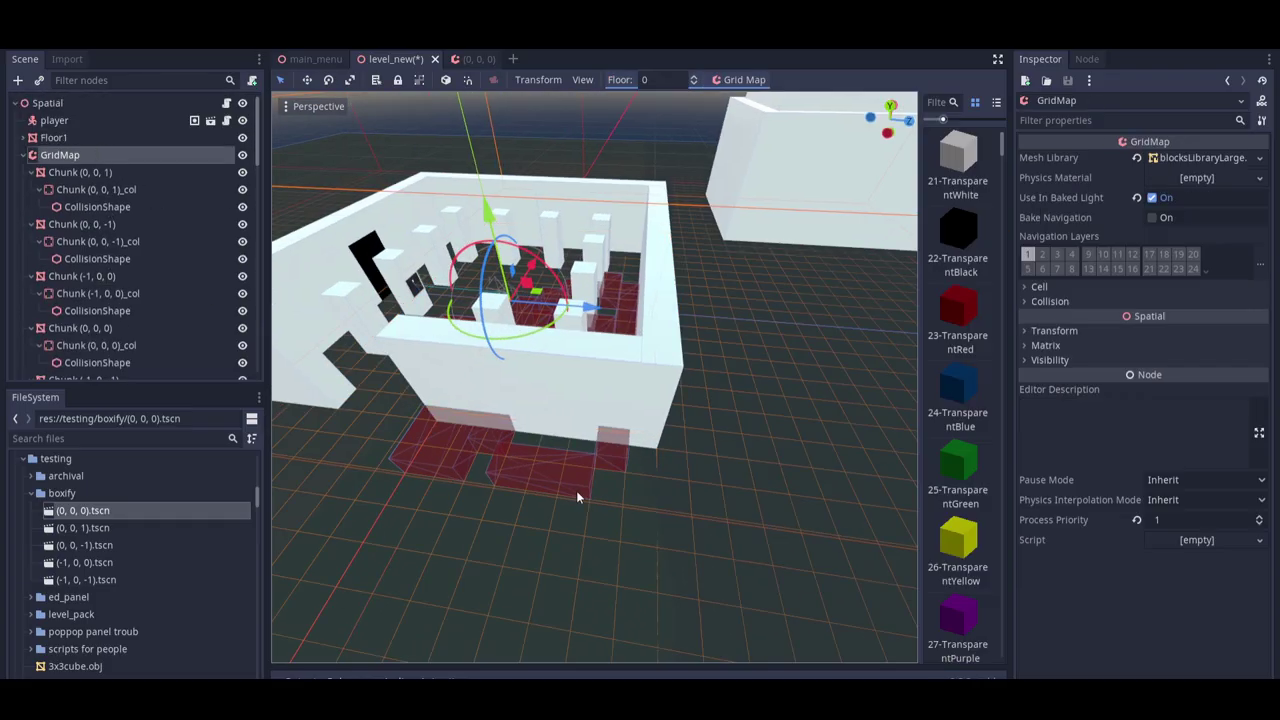
{"action": "left_click", "coordinate": [958, 390]}
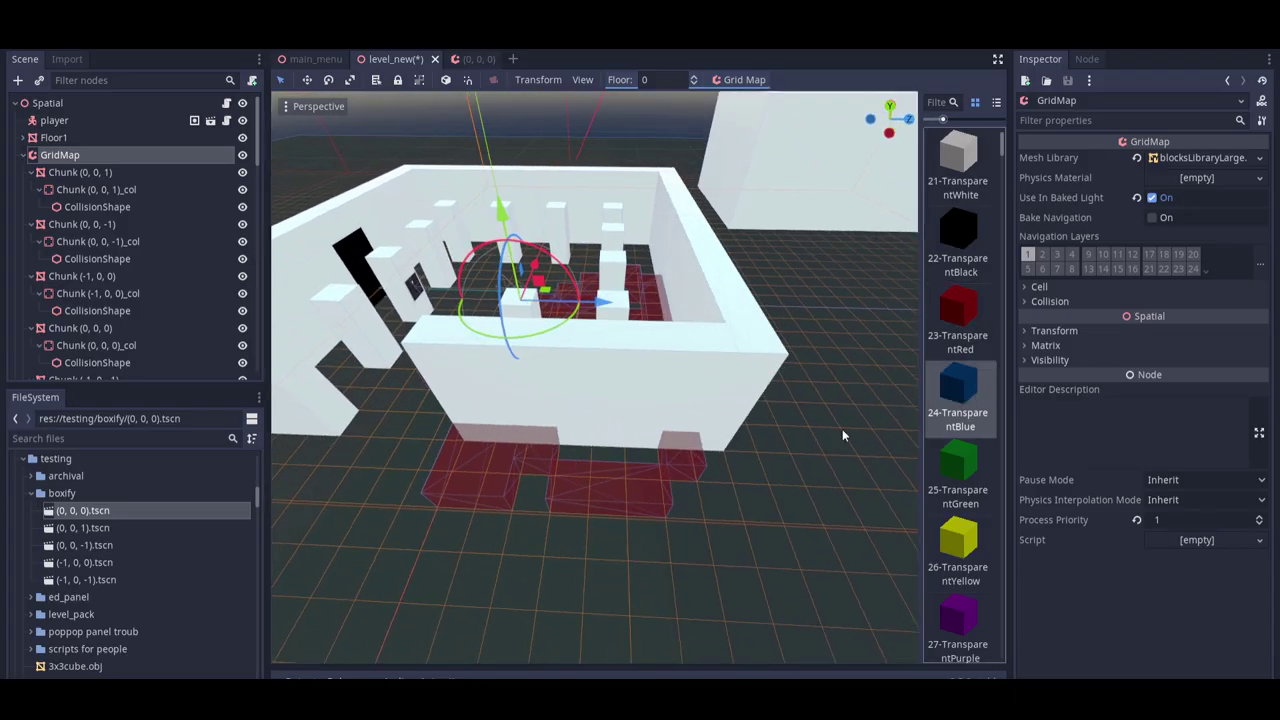
{"action": "left_click", "coordinate": [642, 477]}
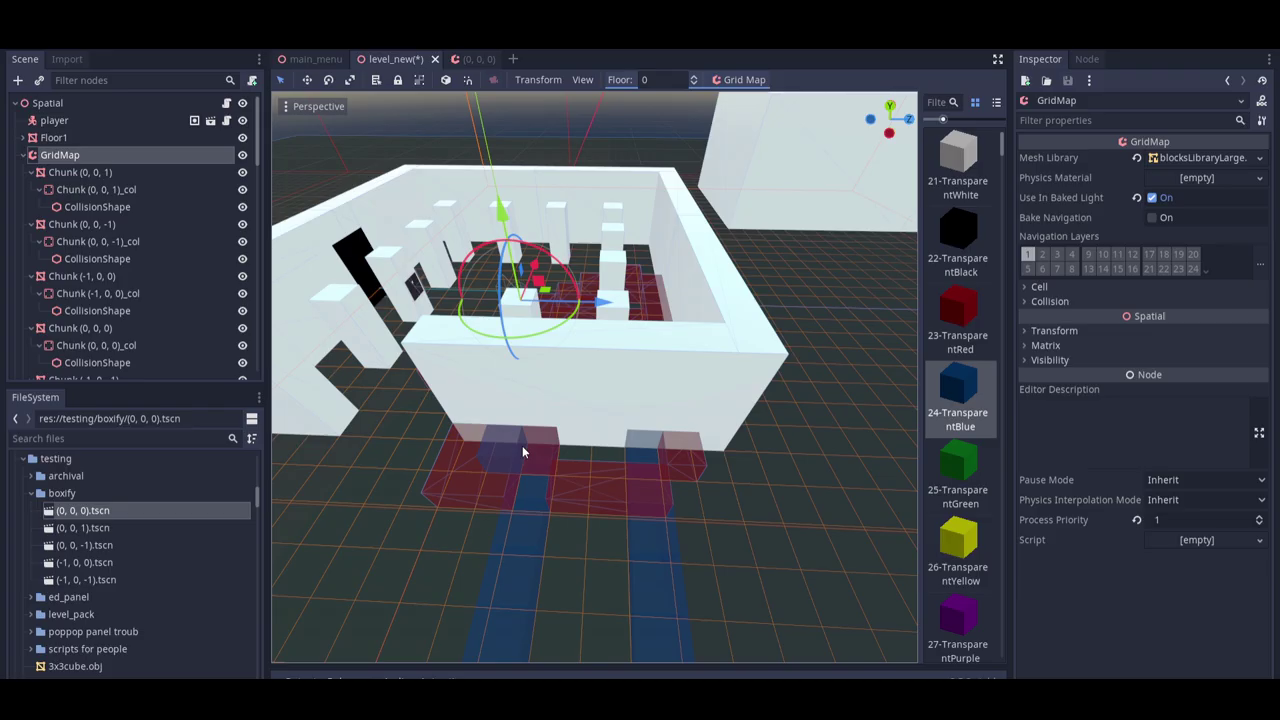
{"action": "key", "text": "f"}
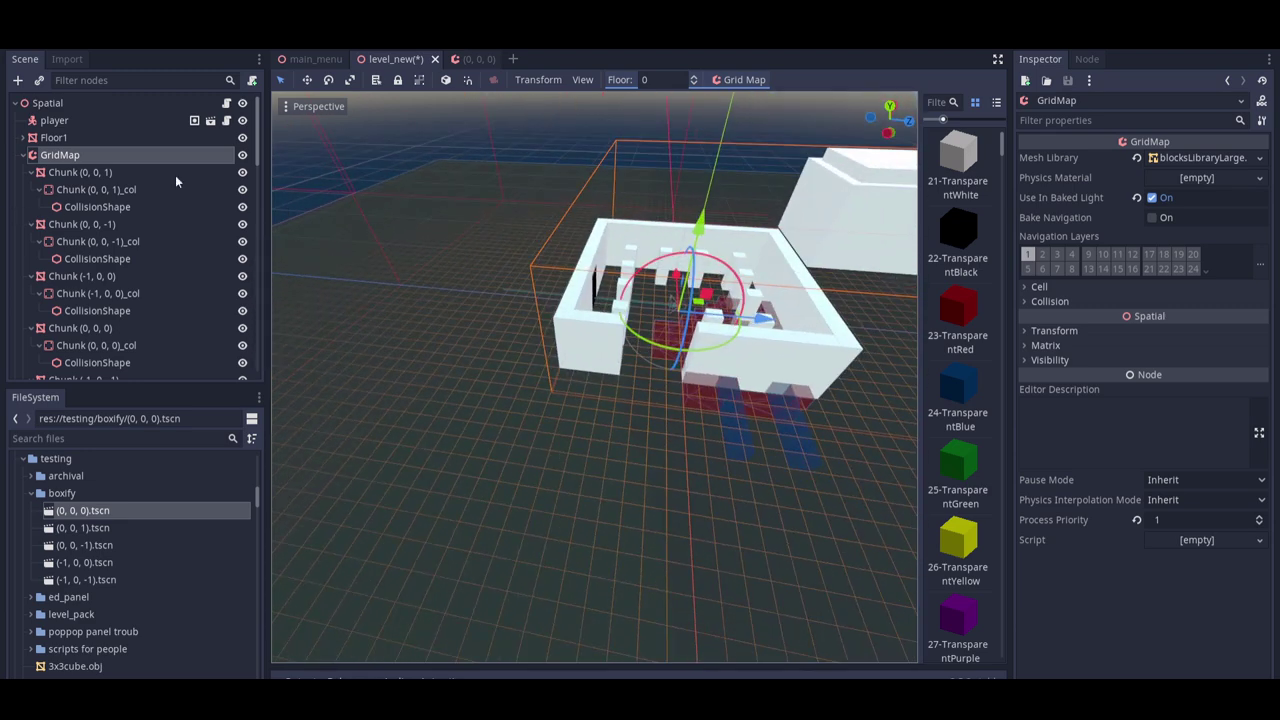
Select the Boxify node, enable Ready and run Meshify Gridmaps again for the chunks with the blue strips
{"action": "left_click_drag", "start_coordinate": [257, 130], "coordinate": [257, 336]}
{"action": "left_click", "coordinate": [54, 362]}
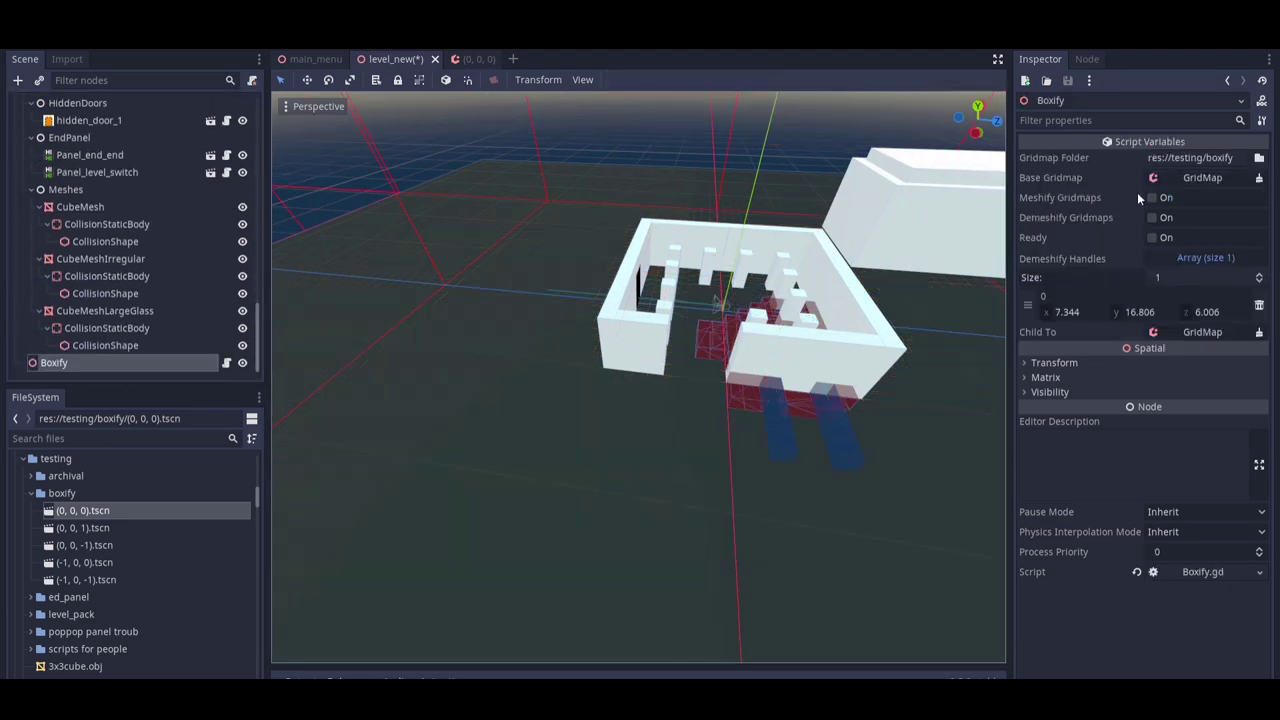
{"action": "left_click", "coordinate": [1163, 239]}
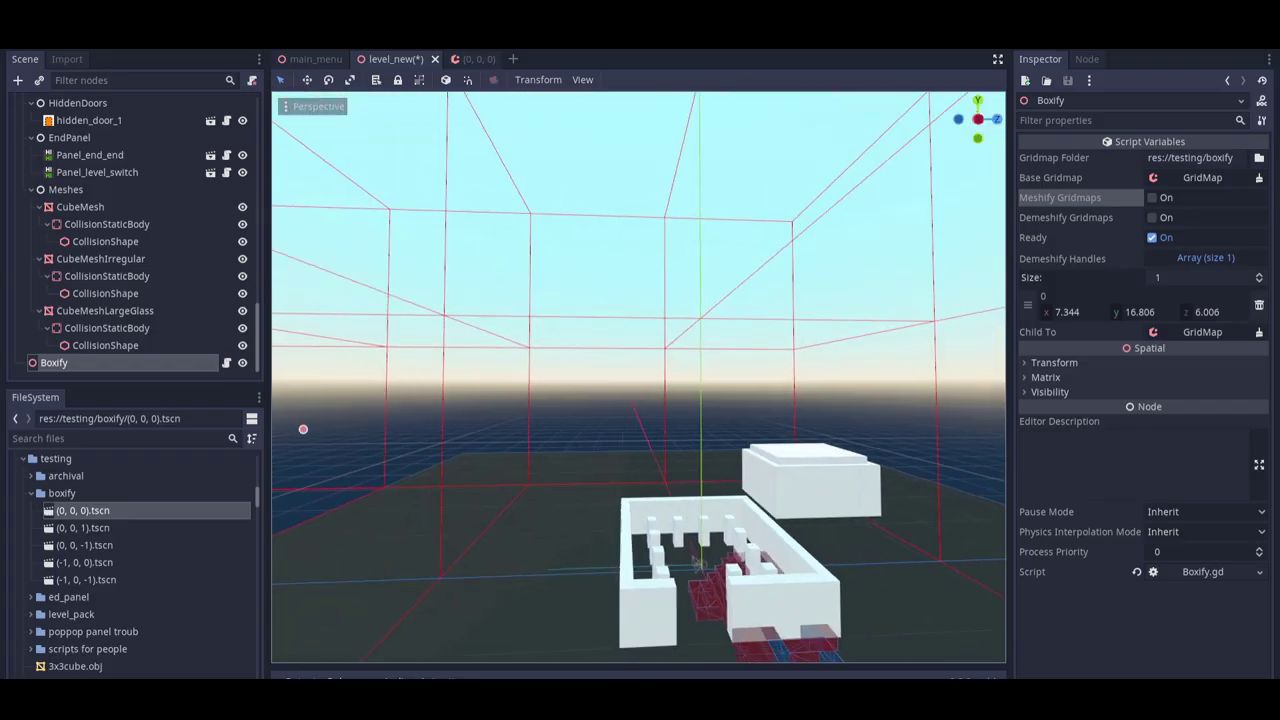
Examine the remeshed room with its red blocks and blue strips, and turn off Ready on Boxify
{"action": "scroll", "coordinate": [469, 505], "scroll_direction": "down", "scroll_amount": 3}
{"action": "middle_click_drag", "start_coordinate": [469, 505], "coordinate": [643, 546]}
{"action": "scroll", "coordinate": [560, 560], "scroll_direction": "up", "scroll_amount": 3}
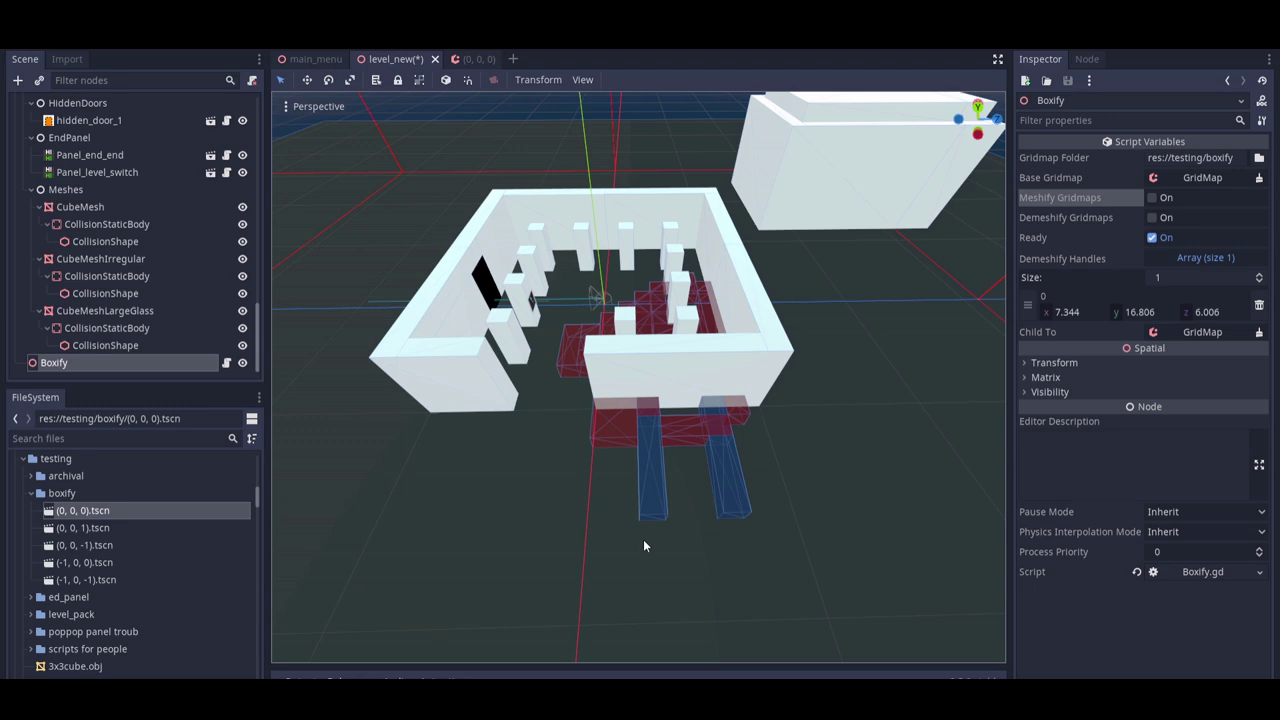
{"action": "right_click_drag", "start_coordinate": [643, 539], "coordinate": [522, 403]}
{"action": "left_click_drag", "start_coordinate": [522, 403], "coordinate": [775, 618]}
{"action": "middle_click_drag", "start_coordinate": [775, 618], "coordinate": [764, 424]}
{"action": "left_click", "coordinate": [1190, 237]}
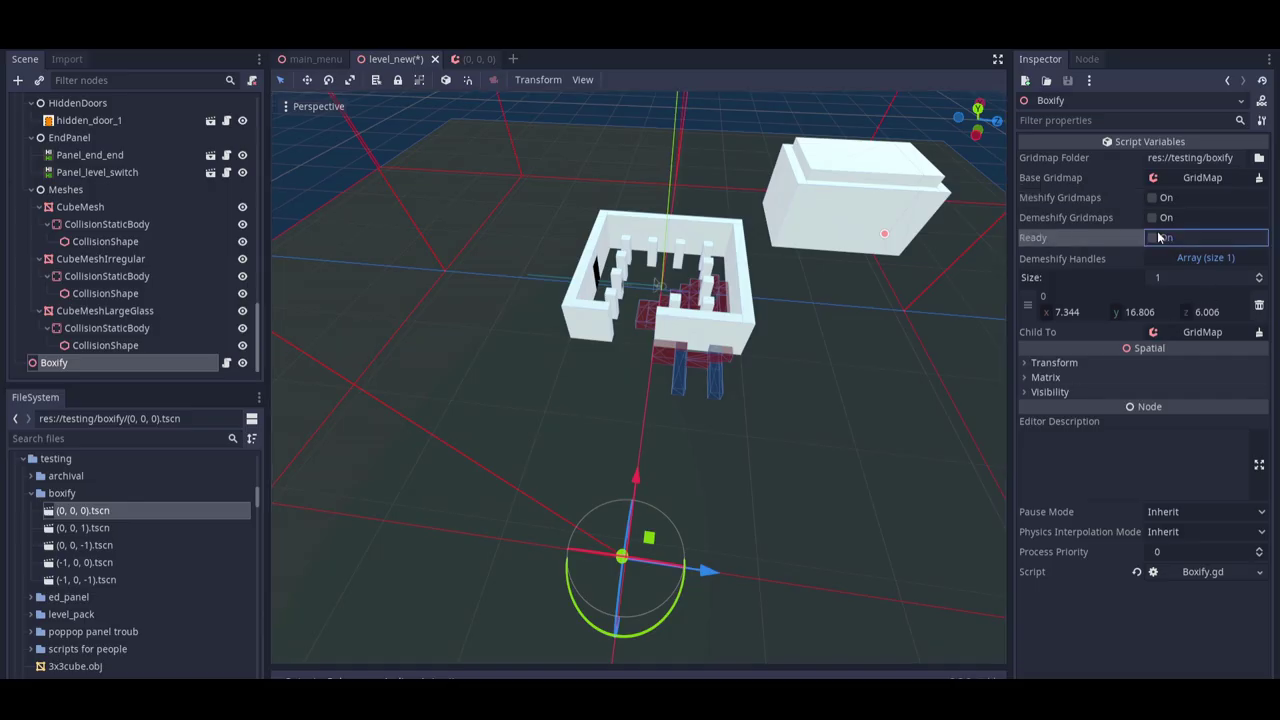
Enable Ready on Boxify and run Demeshify Gridmaps for the chunk with the red blocks and blue strips
{"action": "left_click", "coordinate": [1152, 217]}
{"action": "middle_click_drag", "start_coordinate": [607, 240], "coordinate": [875, 292]}
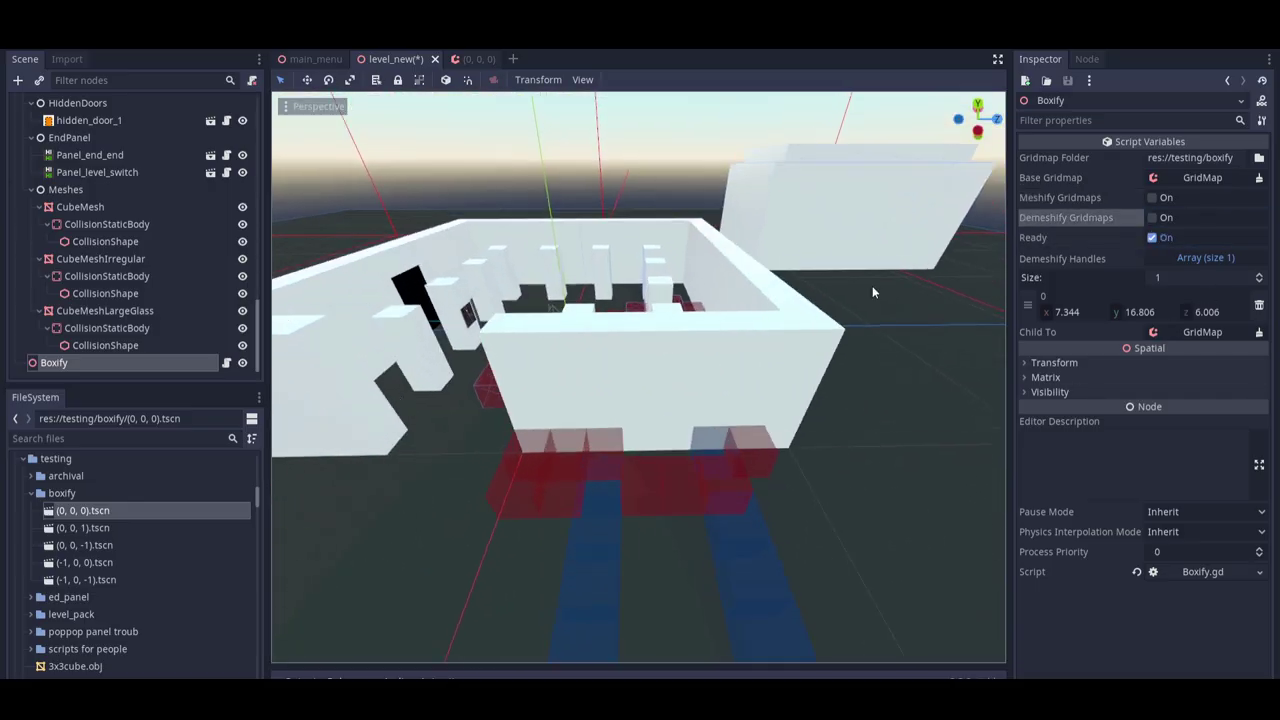
{"action": "scroll", "coordinate": [244, 232], "scroll_direction": "up", "scroll_amount": 3}
{"action": "scroll", "coordinate": [292, 234], "scroll_direction": "down", "scroll_amount": 5}
{"action": "scroll", "coordinate": [603, 380], "scroll_direction": "up", "scroll_amount": 8}
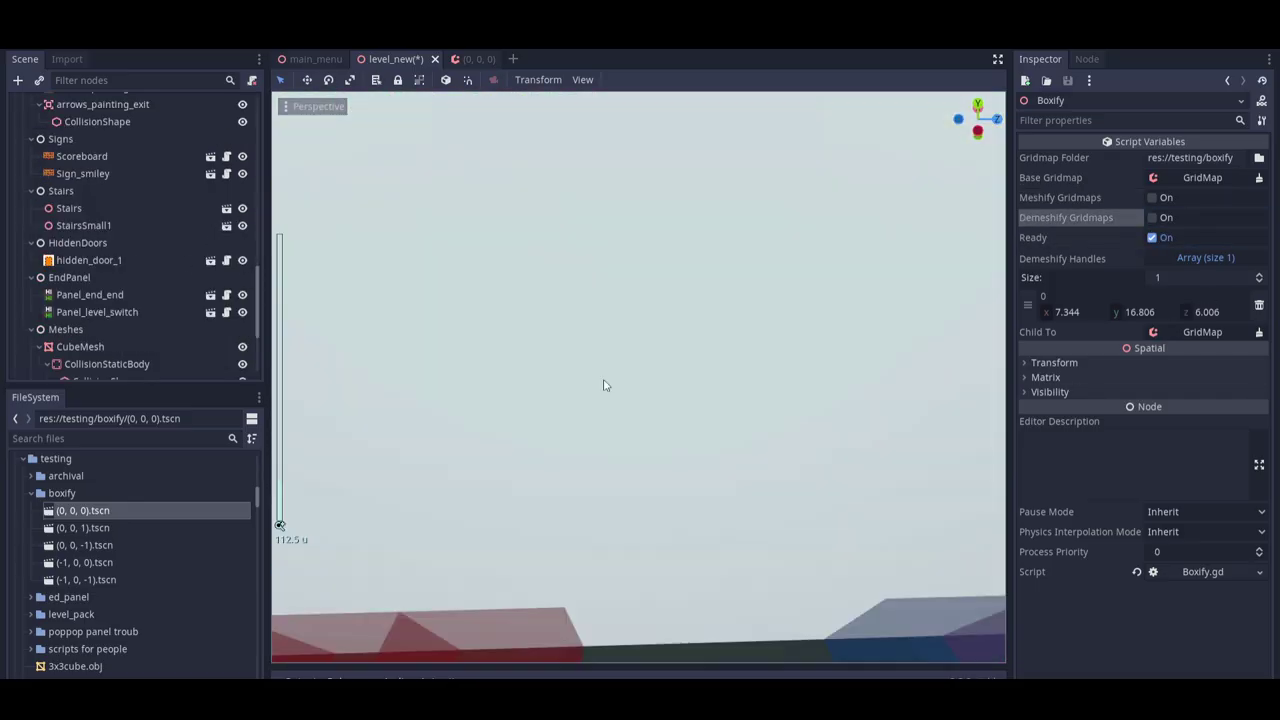
Select the GridMap node and erase white blocks to cut a doorway through the room's outer wall between the blue strips
{"action": "scroll", "coordinate": [228, 285], "scroll_direction": "up", "scroll_amount": 5}
{"action": "scroll", "coordinate": [226, 287], "scroll_direction": "up", "scroll_amount": 5}
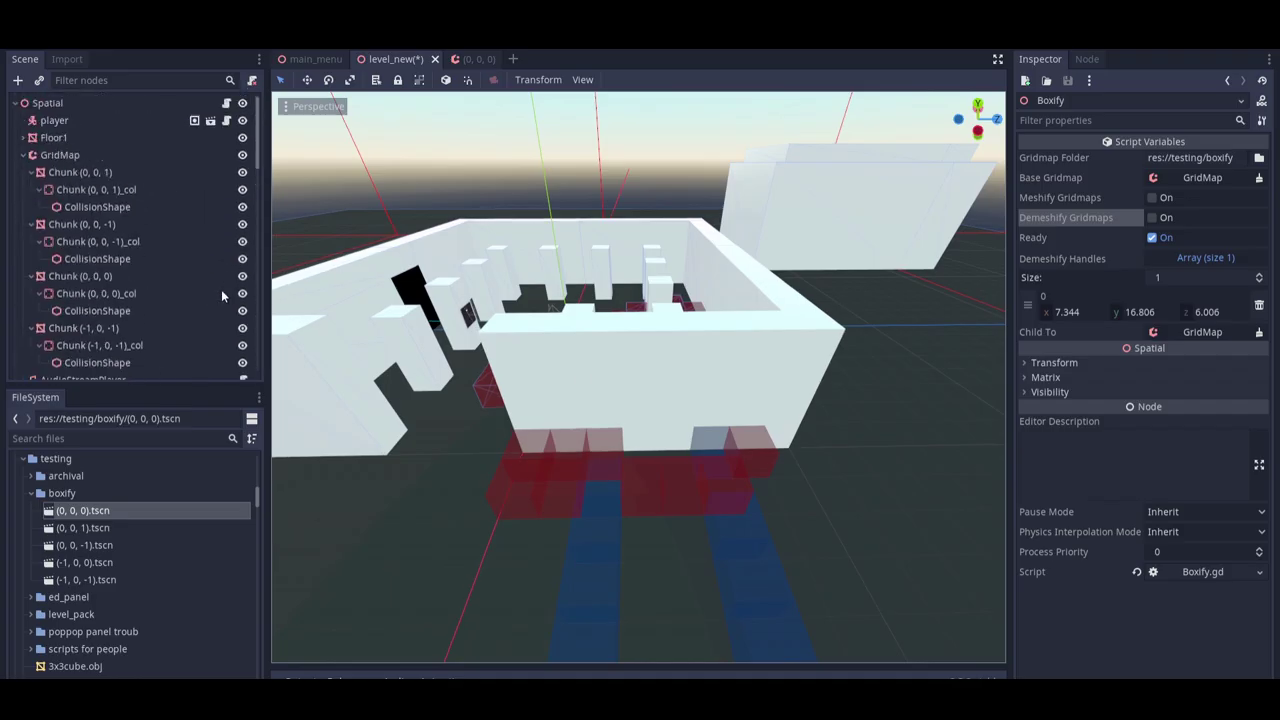
{"action": "left_click", "coordinate": [80, 152]}
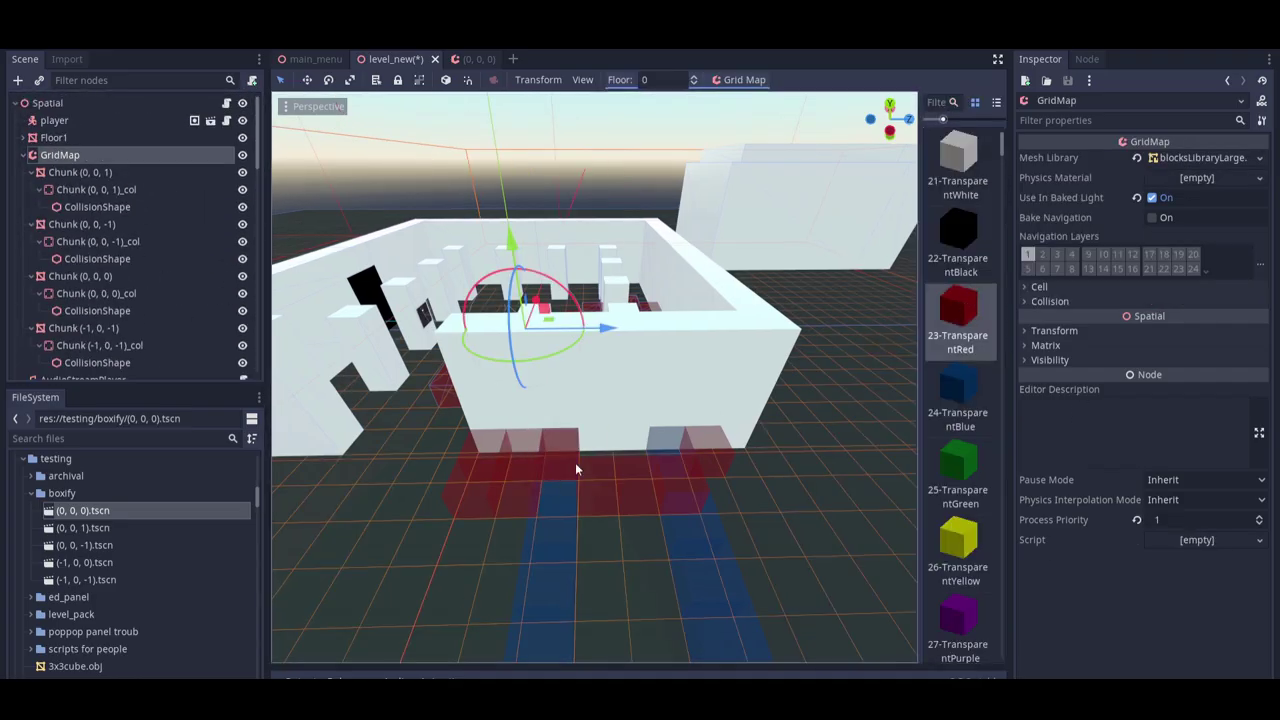
{"action": "right_click", "coordinate": [637, 444]}
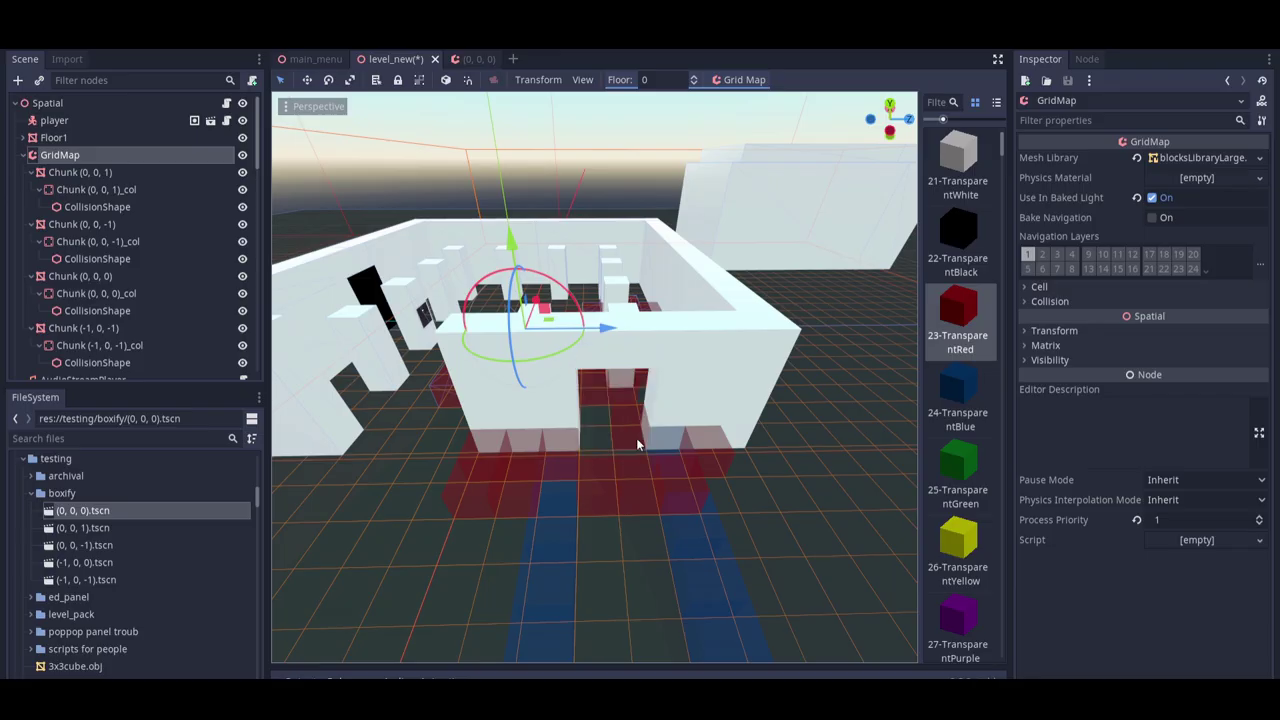
{"action": "scroll", "coordinate": [637, 444], "scroll_direction": "down", "scroll_amount": 6}
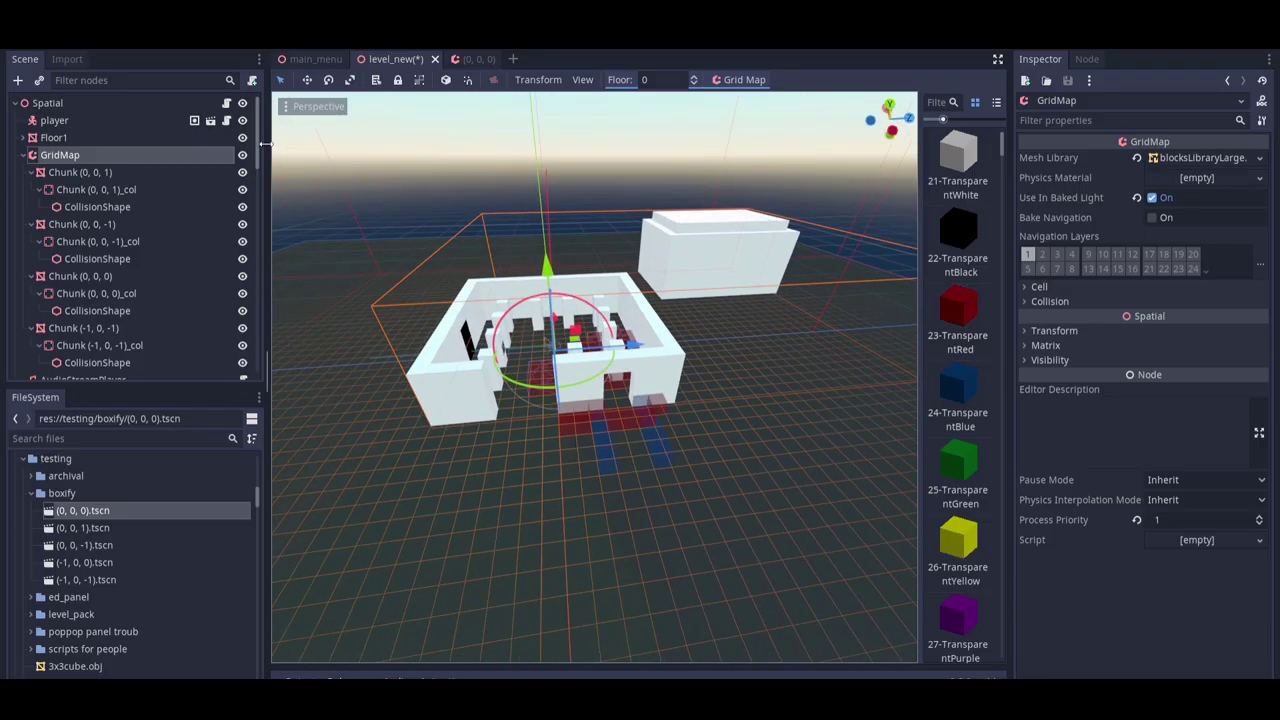
Select the Boxify node, enable Ready and run Meshify Gridmaps to remesh the chunk with the new doorway
{"action": "scroll", "coordinate": [130, 300], "scroll_direction": "down", "scroll_amount": 5}
{"action": "left_click", "coordinate": [129, 362]}
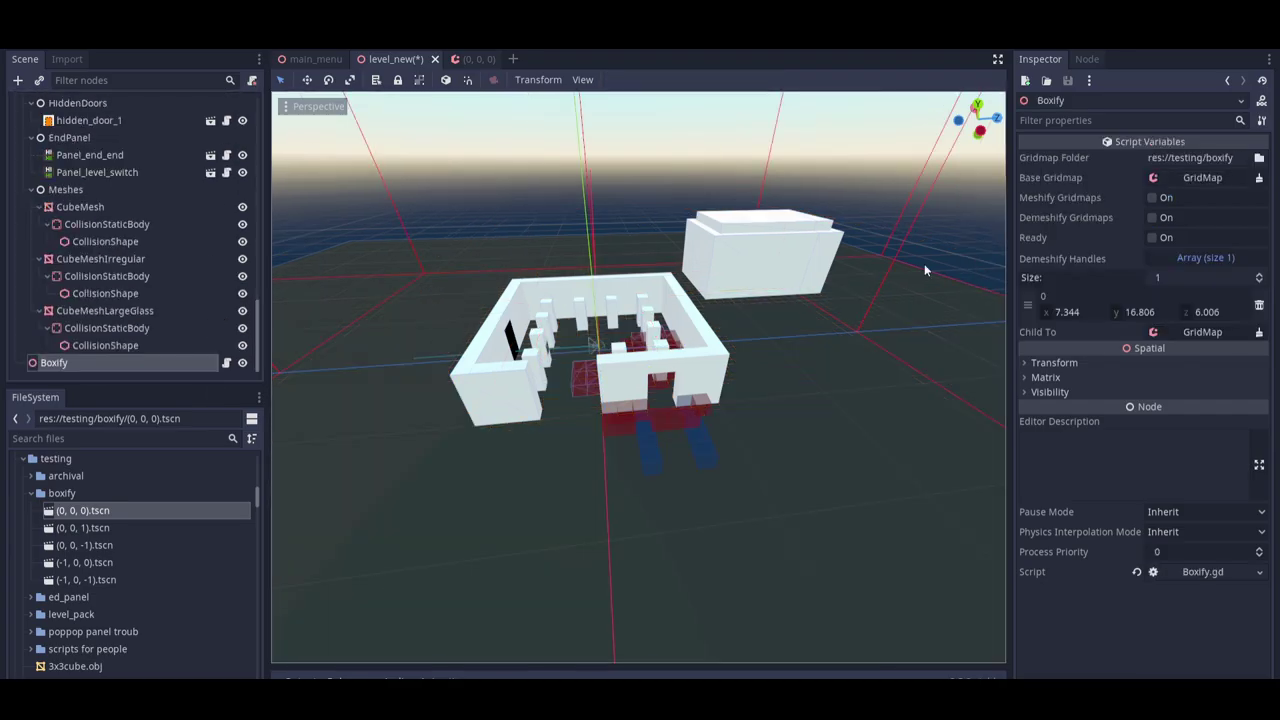
{"action": "left_click", "coordinate": [1153, 237]}
{"action": "left_click", "coordinate": [1151, 198]}
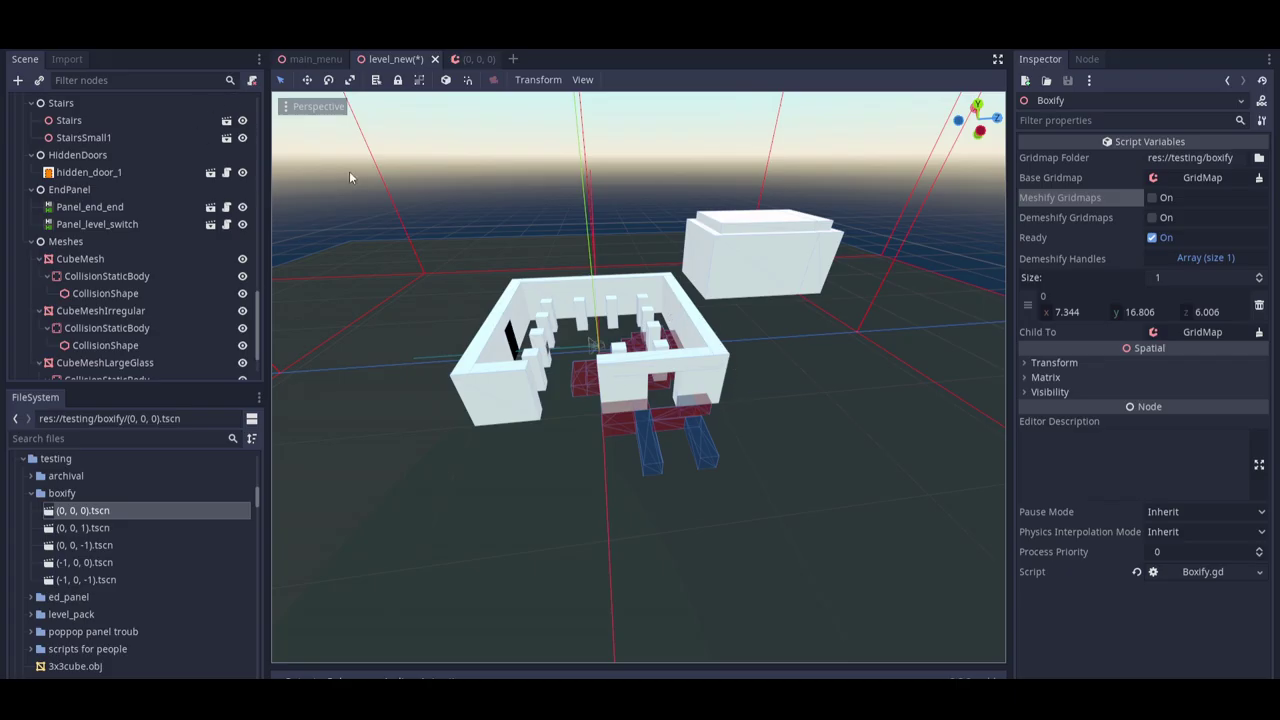
{"action": "scroll", "coordinate": [145, 548], "scroll_direction": "up", "scroll_amount": 10}
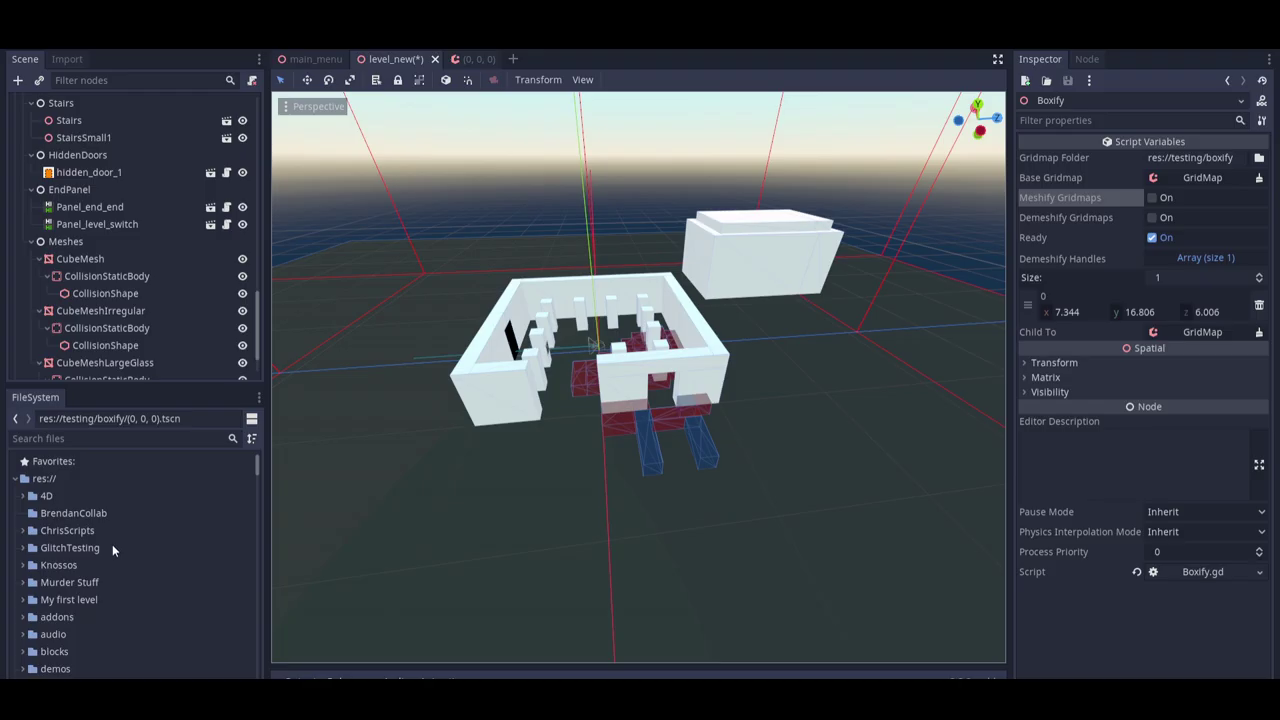
{"action": "scroll", "coordinate": [49, 519], "scroll_direction": "down", "scroll_amount": 1}
{"action": "scroll", "coordinate": [87, 548], "scroll_direction": "down", "scroll_amount": 10}
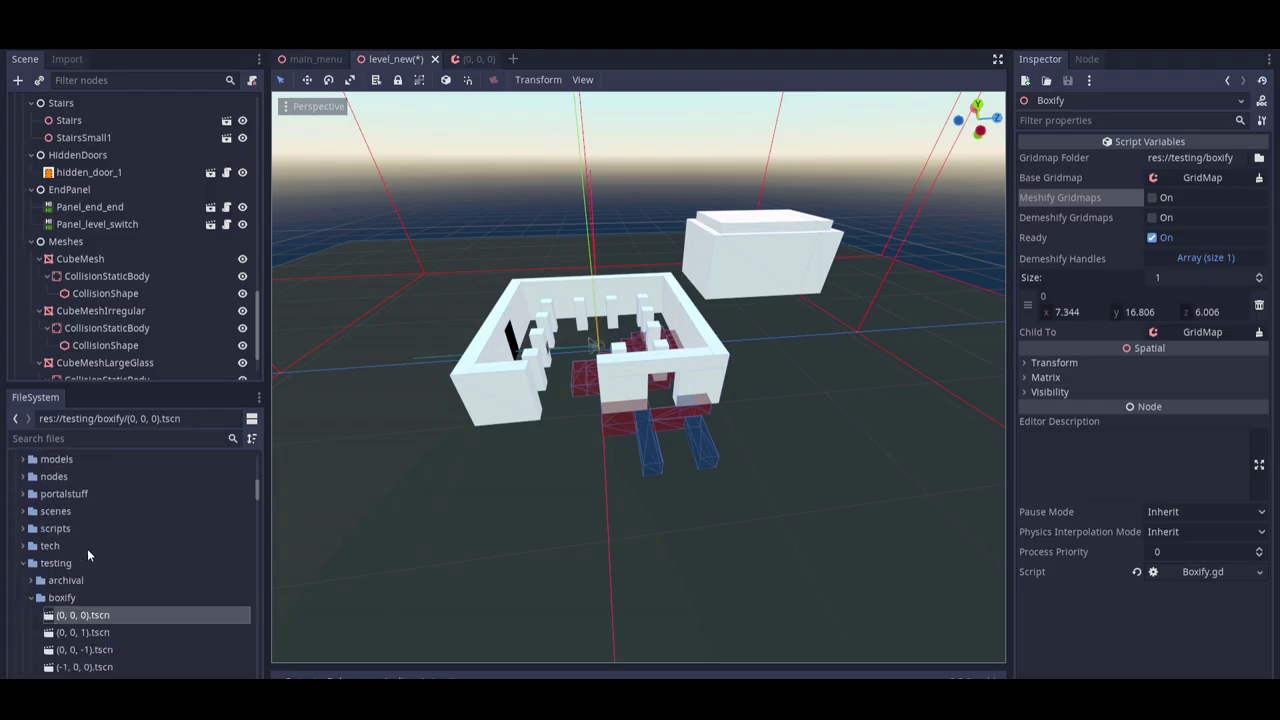
{"action": "scroll", "coordinate": [87, 548], "scroll_direction": "up", "scroll_amount": 9}
{"action": "scroll", "coordinate": [88, 548], "scroll_direction": "up", "scroll_amount": 2}
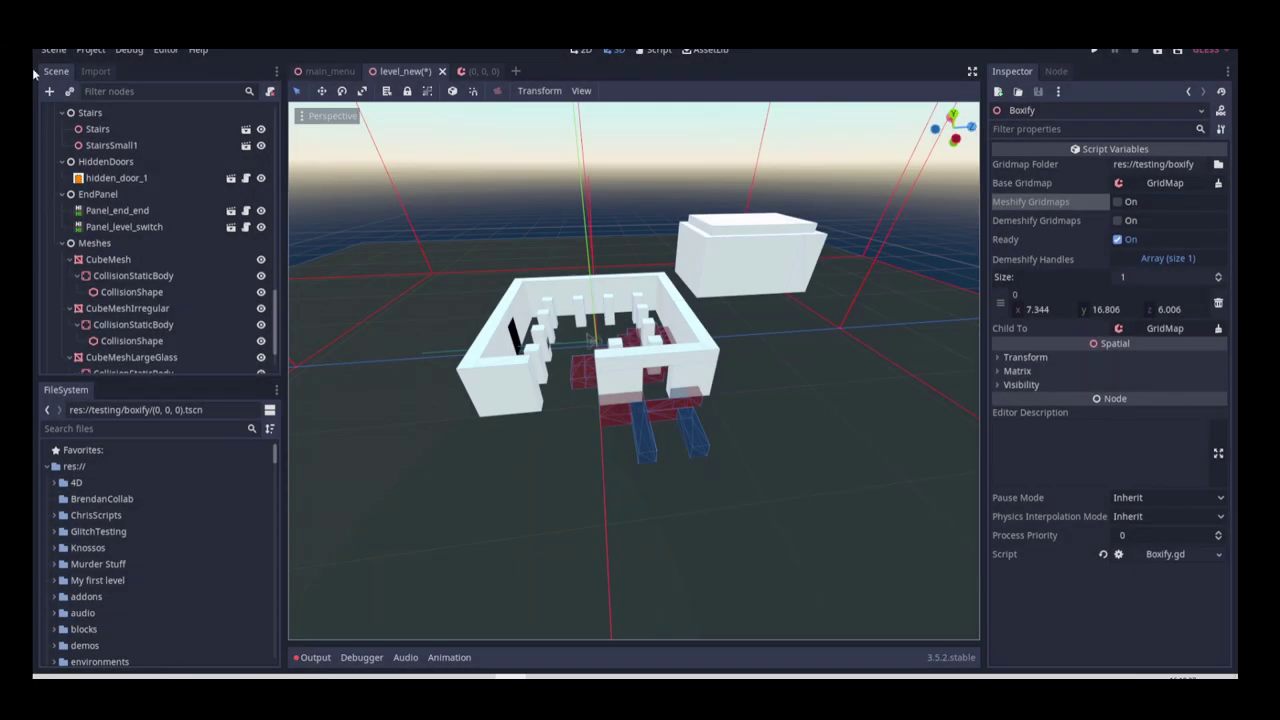
Switch to File Explorer and open the 4Daddons folder inside the Lingo-main project's addons folder
{"action": "mouse_move", "coordinate": [97, 677]}
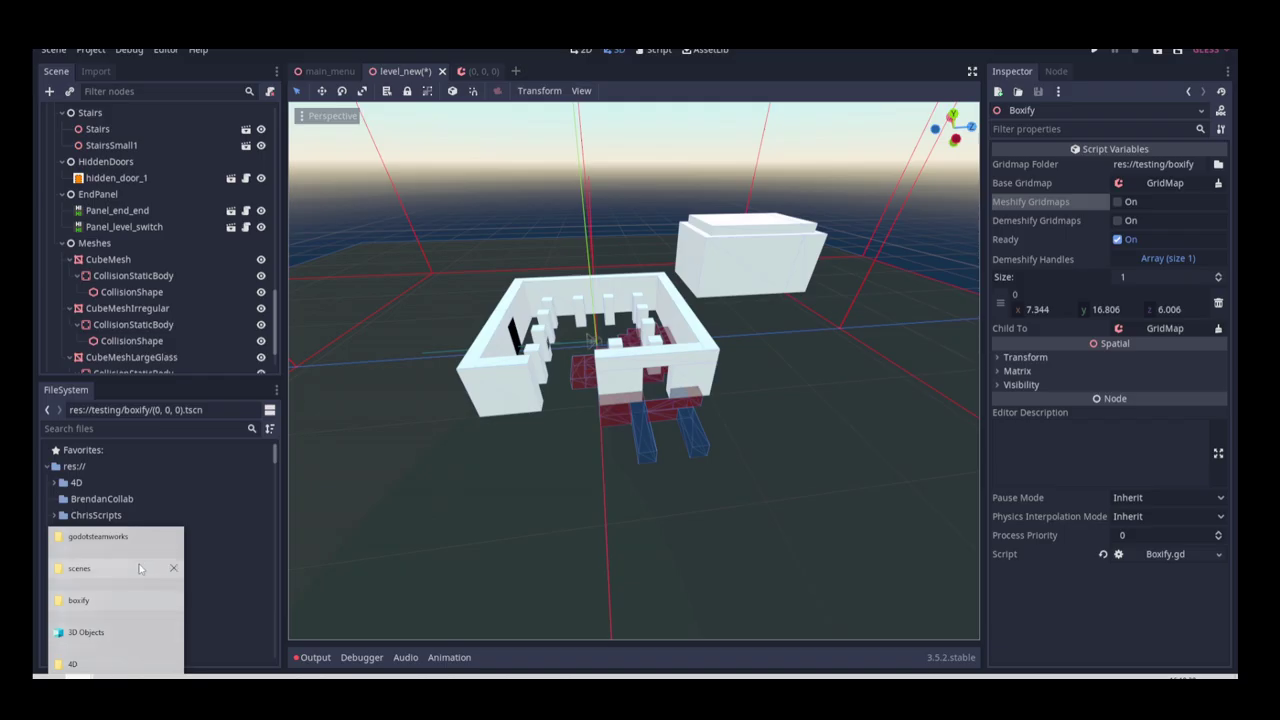
{"action": "left_click", "coordinate": [164, 532]}
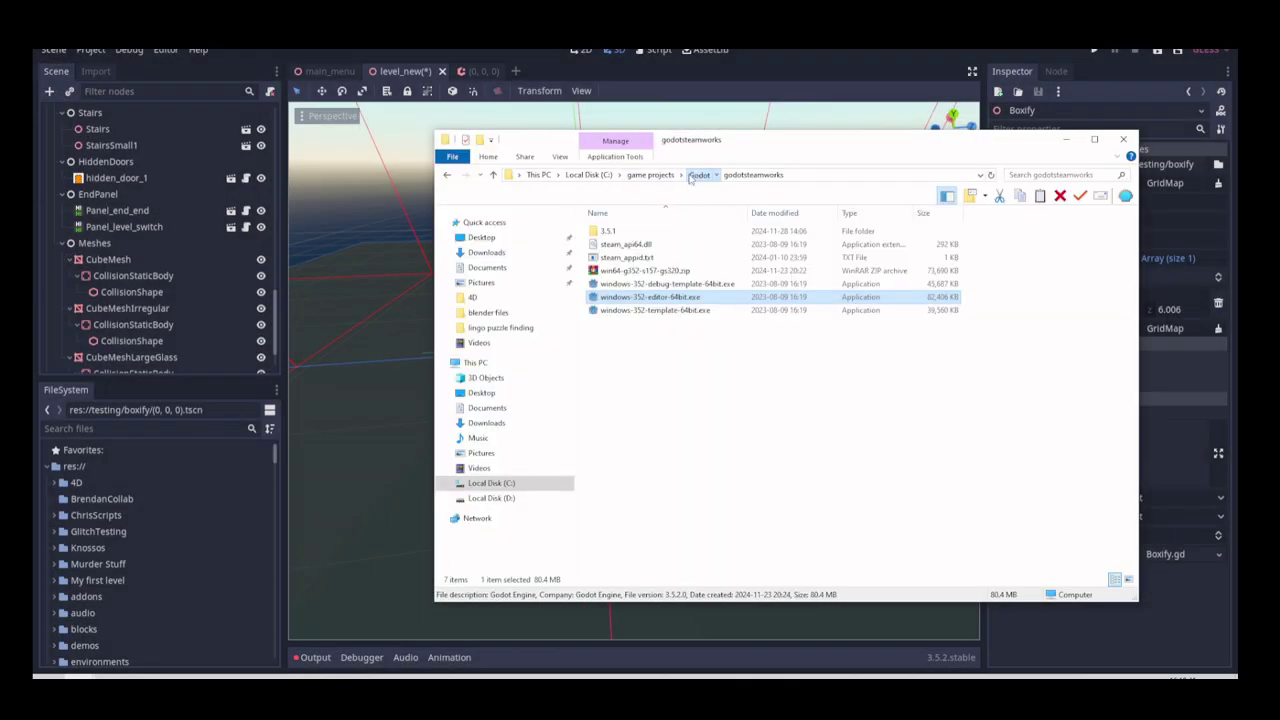
{"action": "left_click", "coordinate": [698, 174]}
{"action": "double_click", "coordinate": [622, 284]}
{"action": "double_click", "coordinate": [620, 231]}
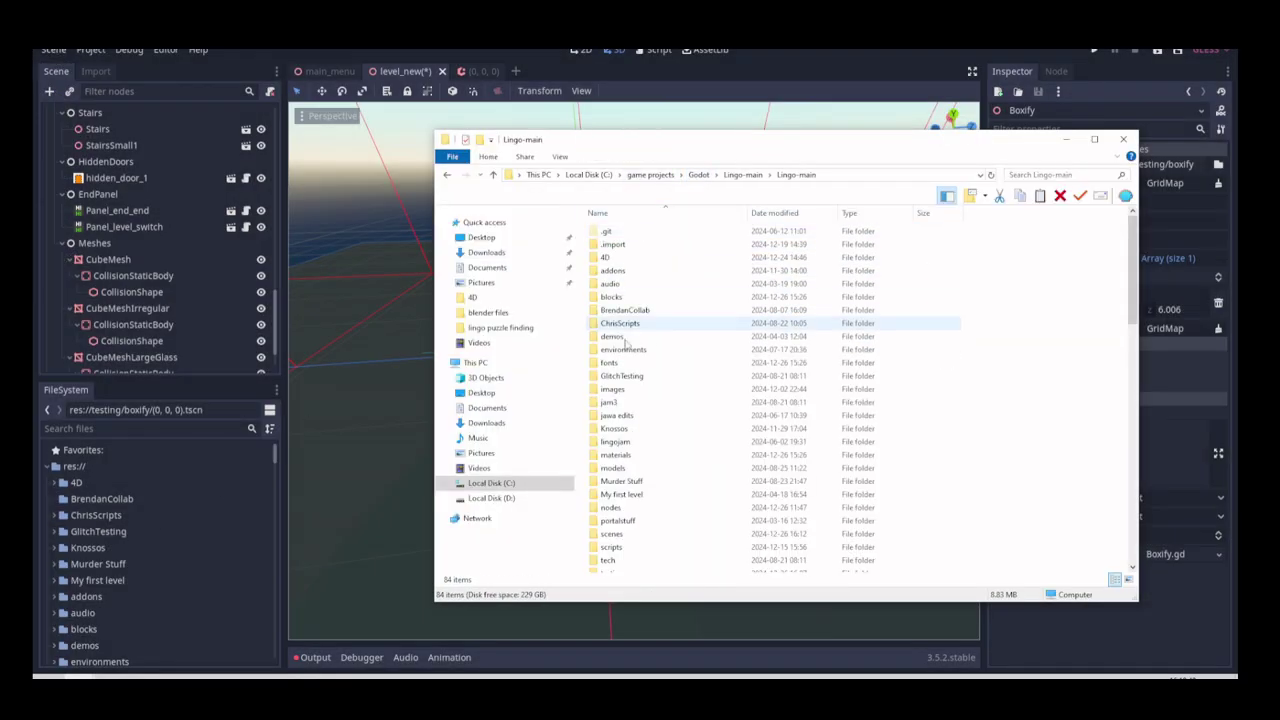
{"action": "double_click", "coordinate": [619, 271]}
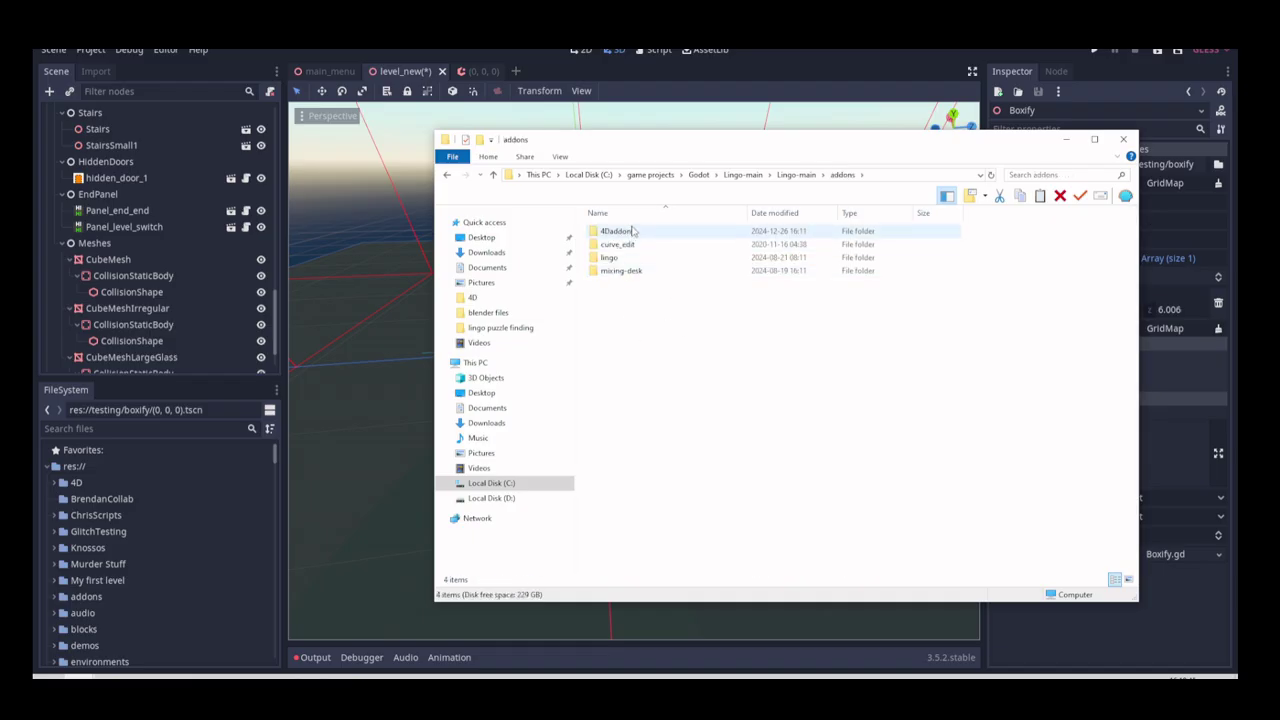
{"action": "double_click", "coordinate": [612, 231]}
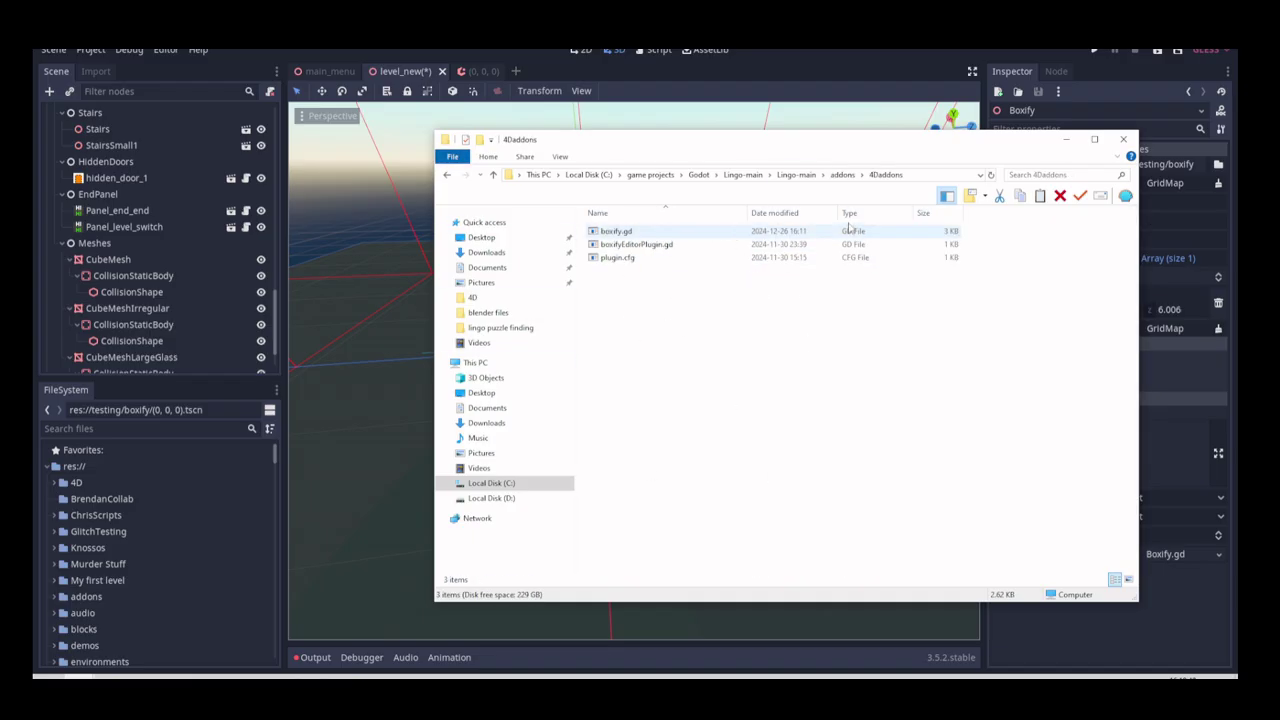
Review the 4Daddons folder's location in addons and its files boxify.gd, boxifyEditorPlugin.gd and plugin.cfg
{"action": "left_click", "coordinate": [842, 175]}
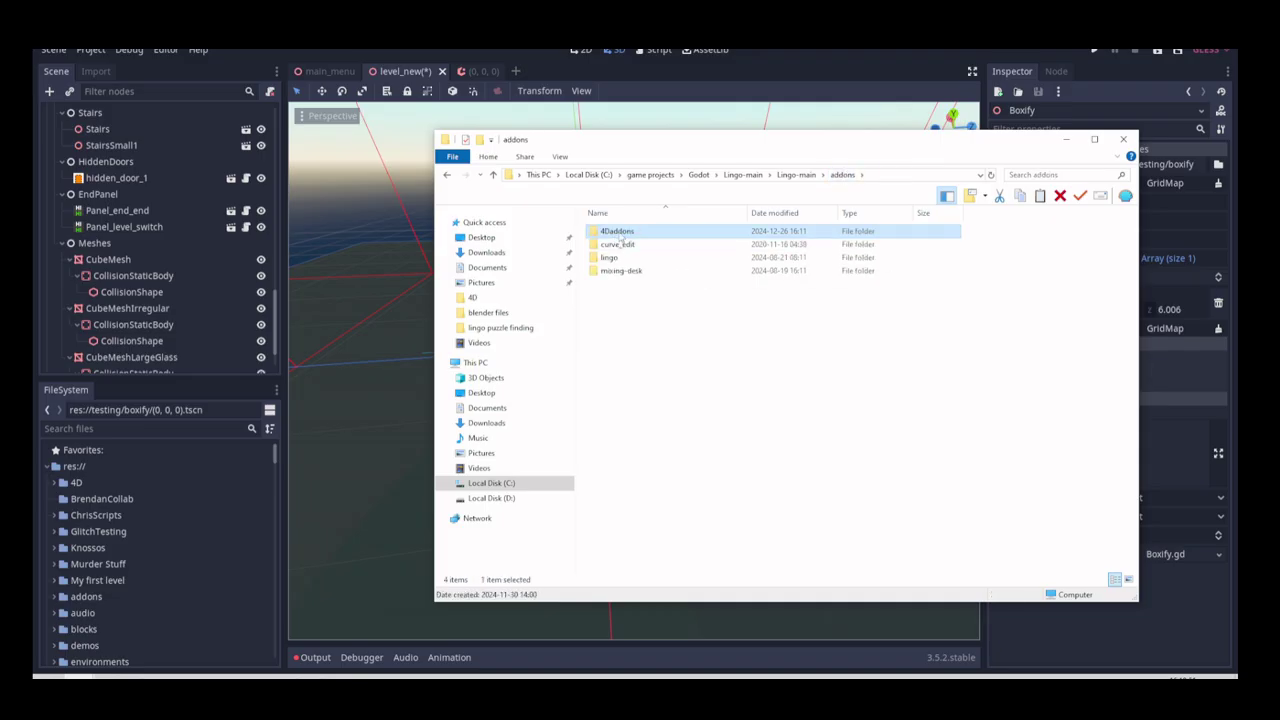
{"action": "double_click", "coordinate": [614, 232]}
{"action": "left_click_drag", "start_coordinate": [755, 377], "coordinate": [600, 232]}
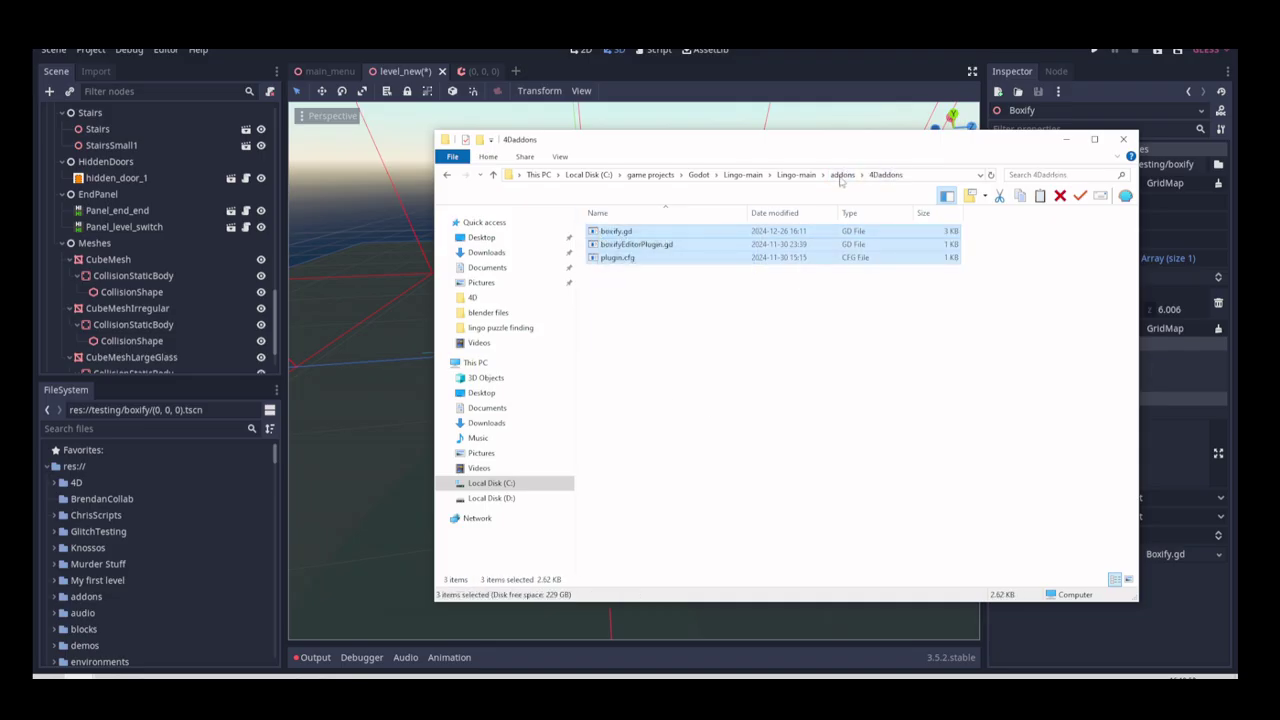
{"action": "left_click", "coordinate": [842, 175]}
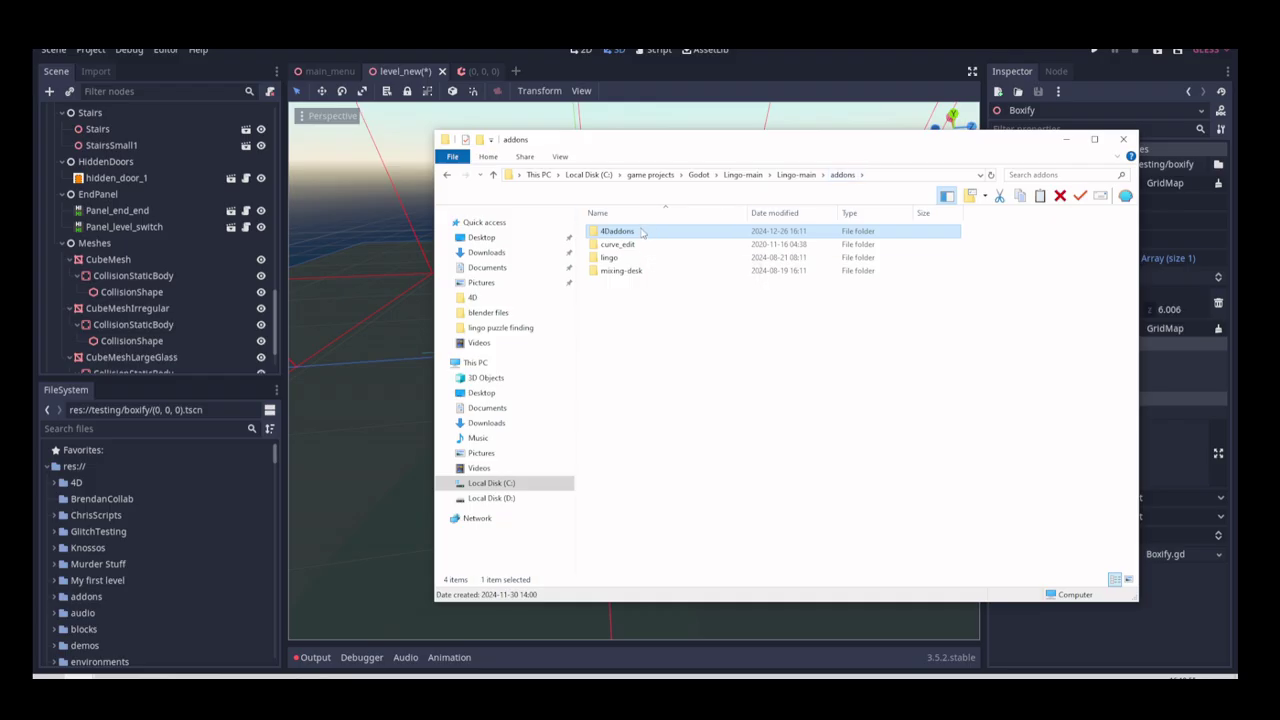
{"action": "double_click", "coordinate": [620, 232]}
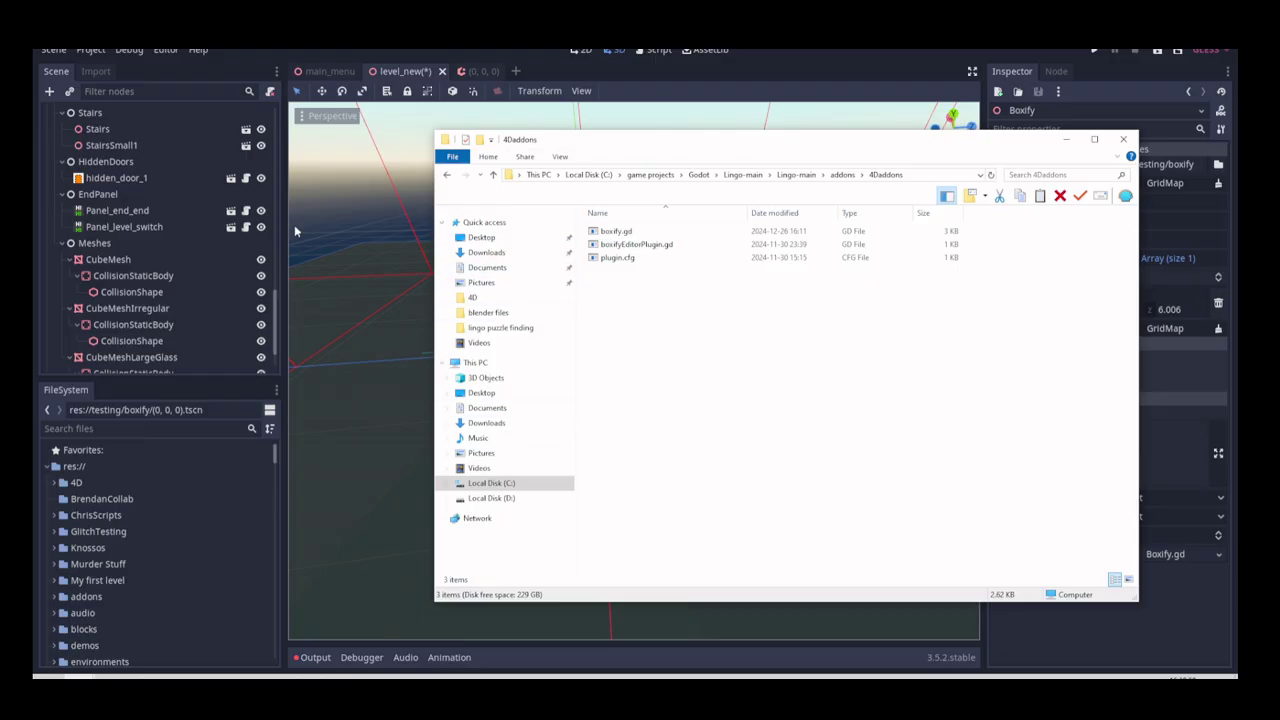
Switch back to the Godot editor and reload (0, 0, 0).tscn from disk
{"action": "left_click", "coordinate": [366, 298]}
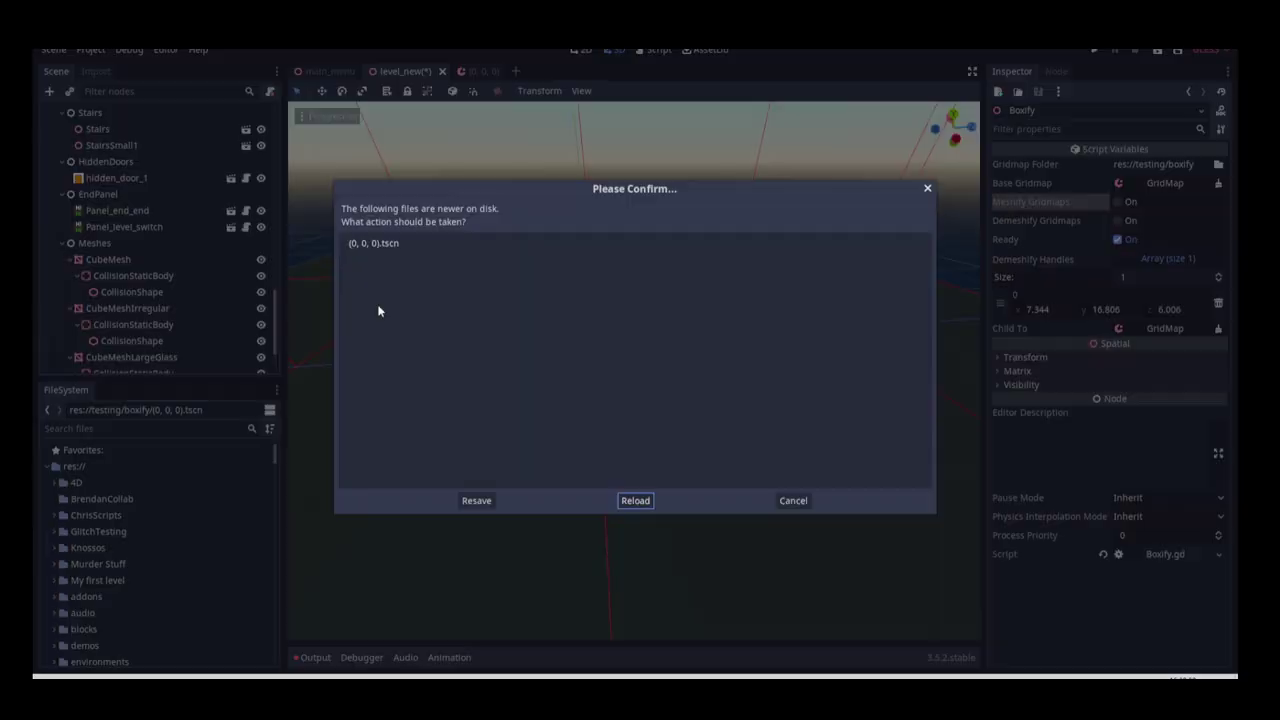
{"action": "left_click", "coordinate": [636, 501]}
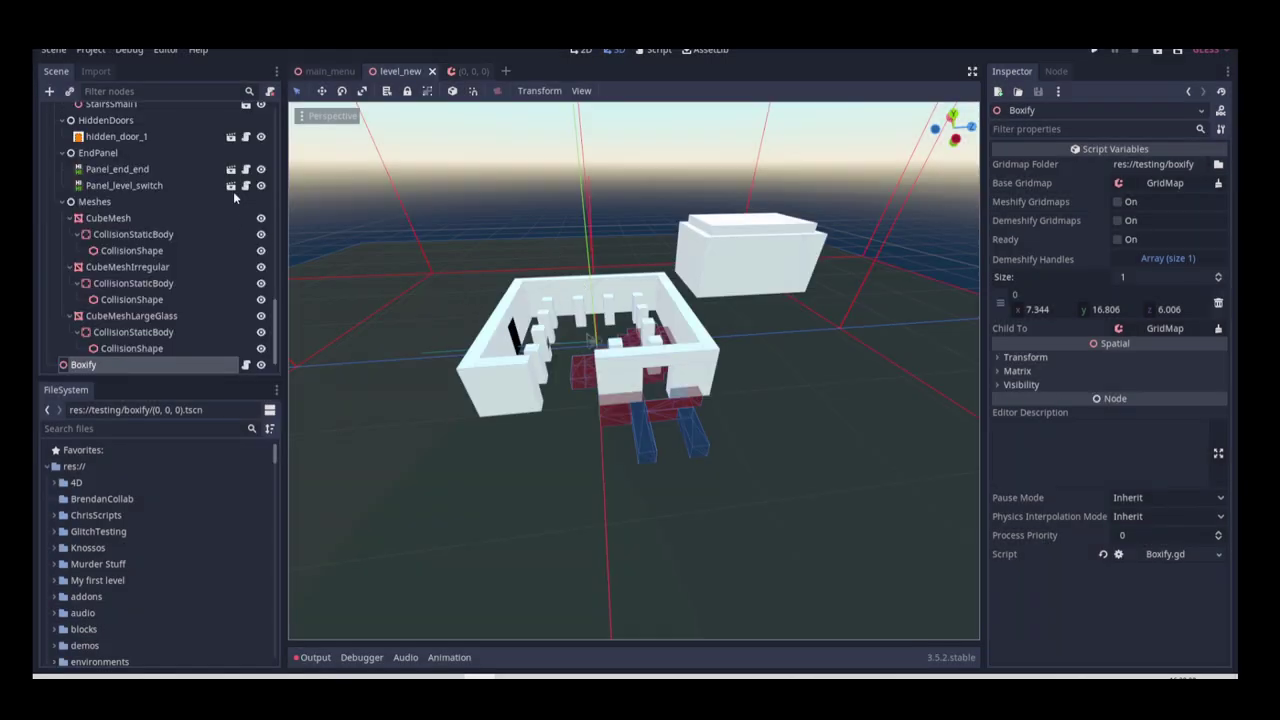
Check the 4DAddons plugin's enabled status in the Project Settings plugin list, and close the settings
{"action": "left_click", "coordinate": [100, 52]}
{"action": "left_click", "coordinate": [102, 67]}
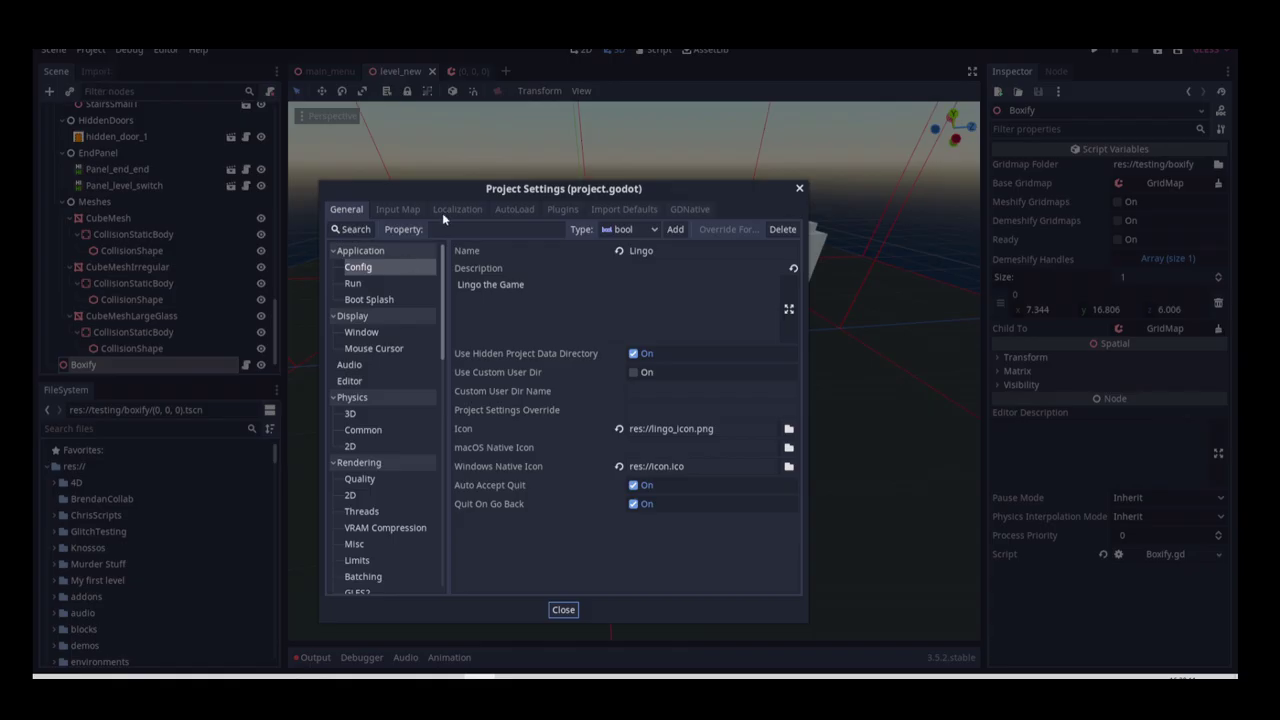
{"action": "left_click", "coordinate": [563, 212]}
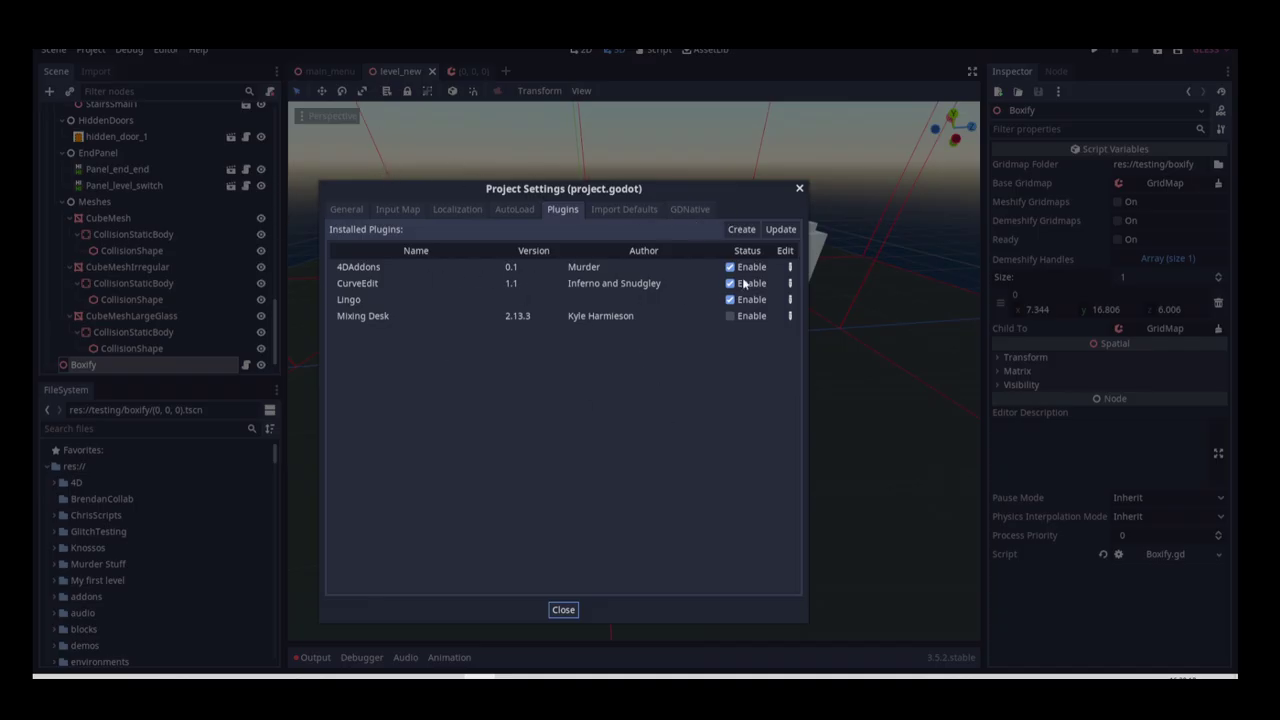
{"action": "left_click", "coordinate": [572, 612]}
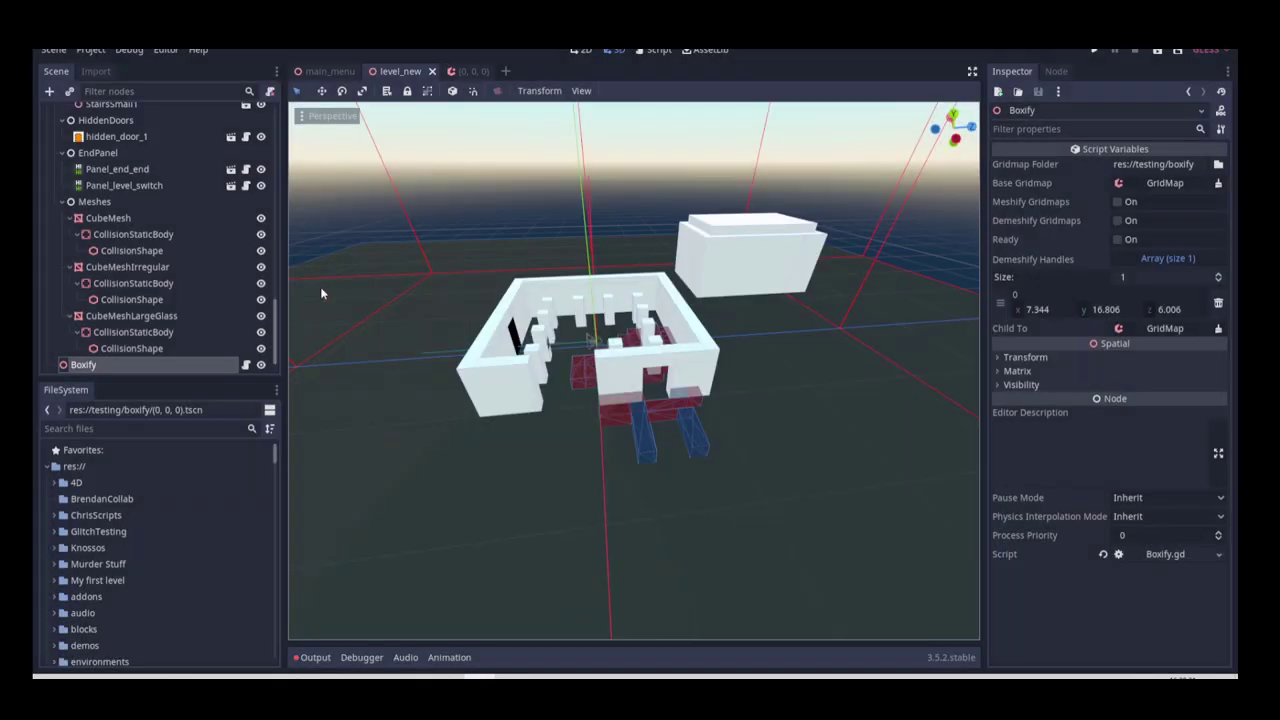
Select the Boxify node and examine the level, its chunk boundaries and the demeshify handle from several angles
{"action": "scroll", "coordinate": [207, 310], "scroll_direction": "down", "scroll_amount": 1}
{"action": "left_click", "coordinate": [164, 330]}
{"action": "left_click", "coordinate": [130, 353]}
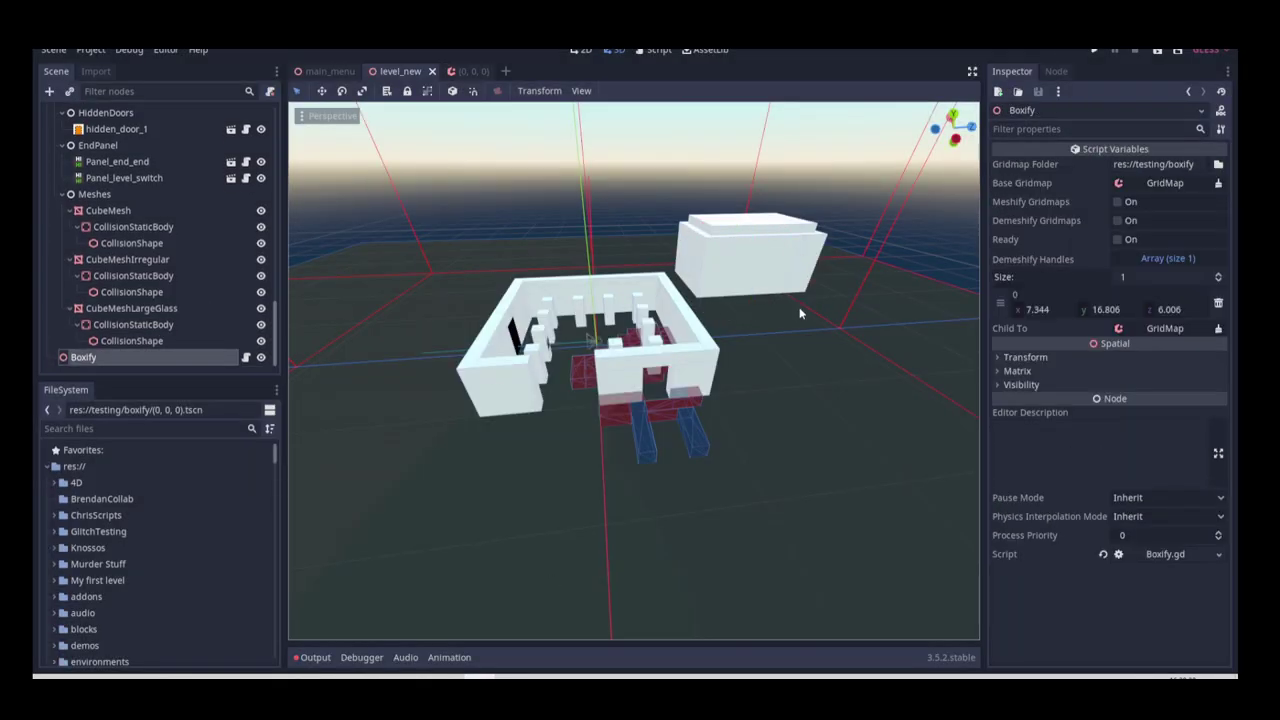
{"action": "right_click_drag", "start_coordinate": [801, 308], "coordinate": [900, 260]}
{"action": "right_click_drag", "start_coordinate": [840, 360], "coordinate": [956, 370]}
{"action": "key", "text": "s"}
{"action": "key", "text": "d"}
{"action": "key", "text": "s"}
{"action": "key", "text": "a"}
{"action": "key", "text": "a"}
{"action": "key", "text": "w"}
{"action": "key", "text": "w"}
{"action": "key", "text": "d"}
{"action": "key", "text": "a"}
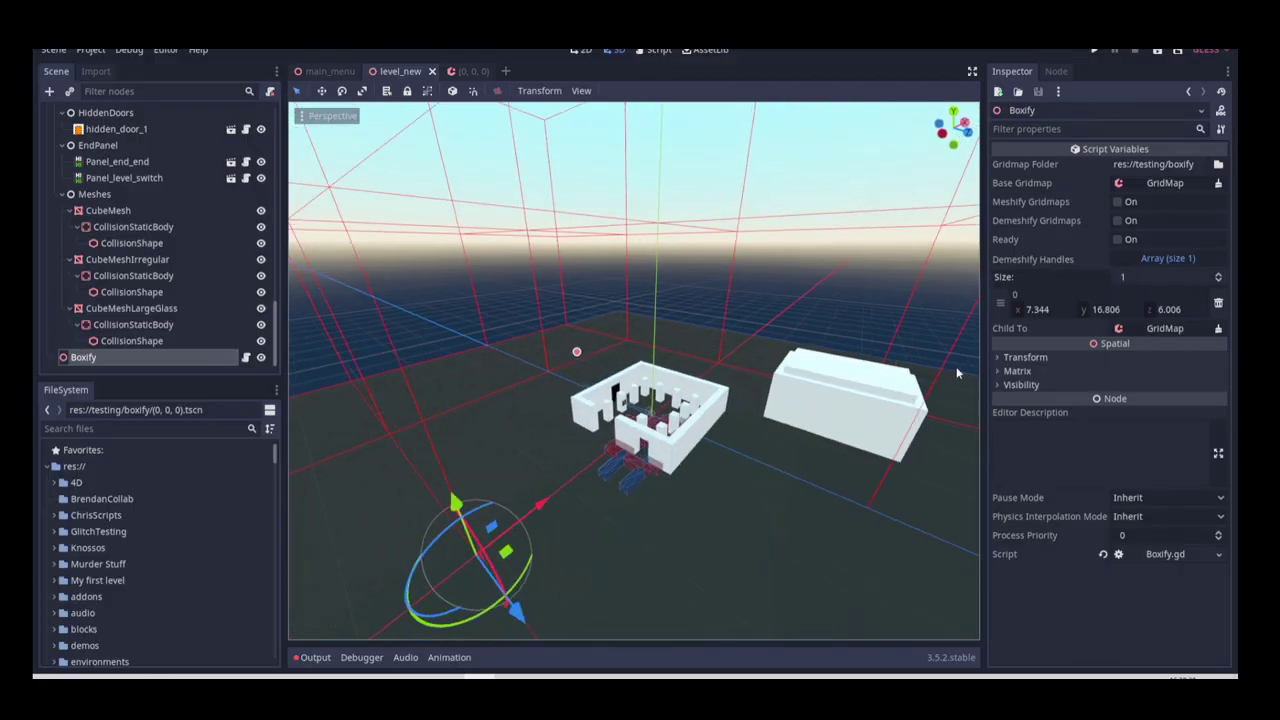
Set Boxify's demeshify handle 0 to x 0, y 0, z 0
{"action": "left_click", "coordinate": [1037, 314]}
{"action": "type", "text": "0"}
{"action": "key", "text": "Tab"}
{"action": "type", "text": "0"}
{"action": "key", "text": "Tab"}
{"action": "type", "text": "0"}
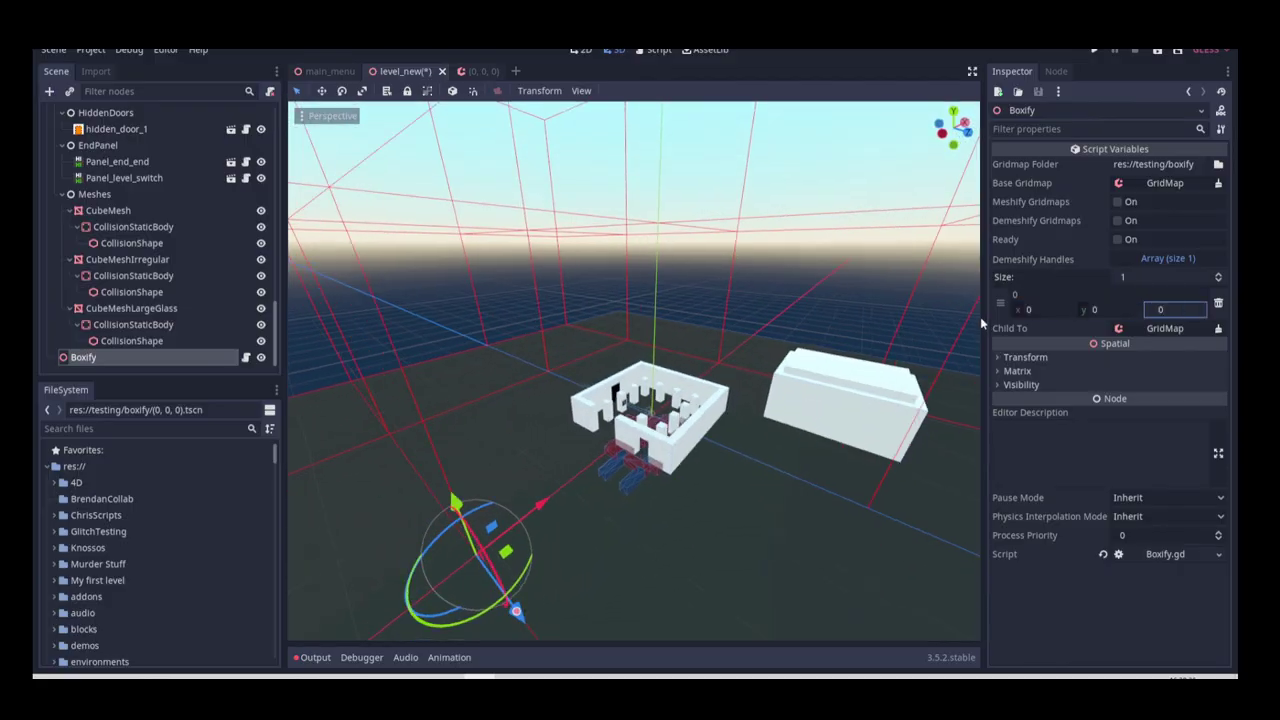
{"action": "key", "text": "Return"}
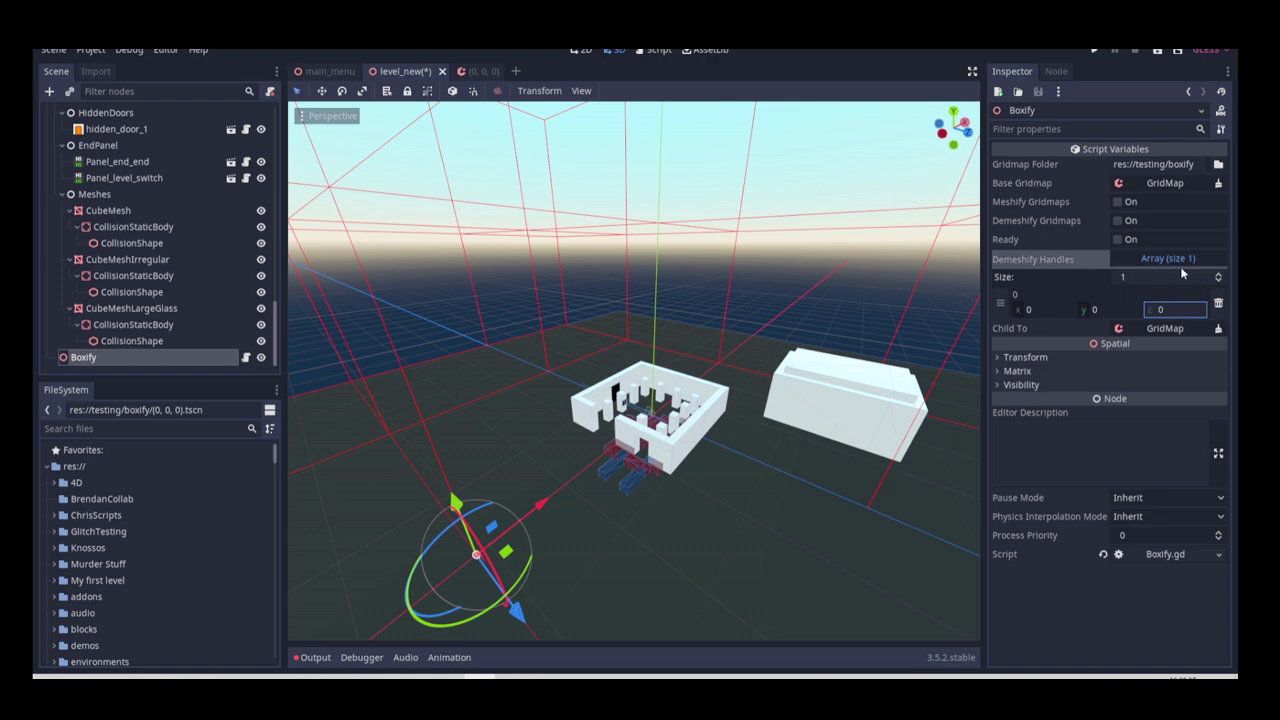
Enable Ready on Boxify and run Demeshify Gridmaps with the handle at the node's origin
{"action": "right_click_drag", "start_coordinate": [530, 433], "coordinate": [529, 438]}
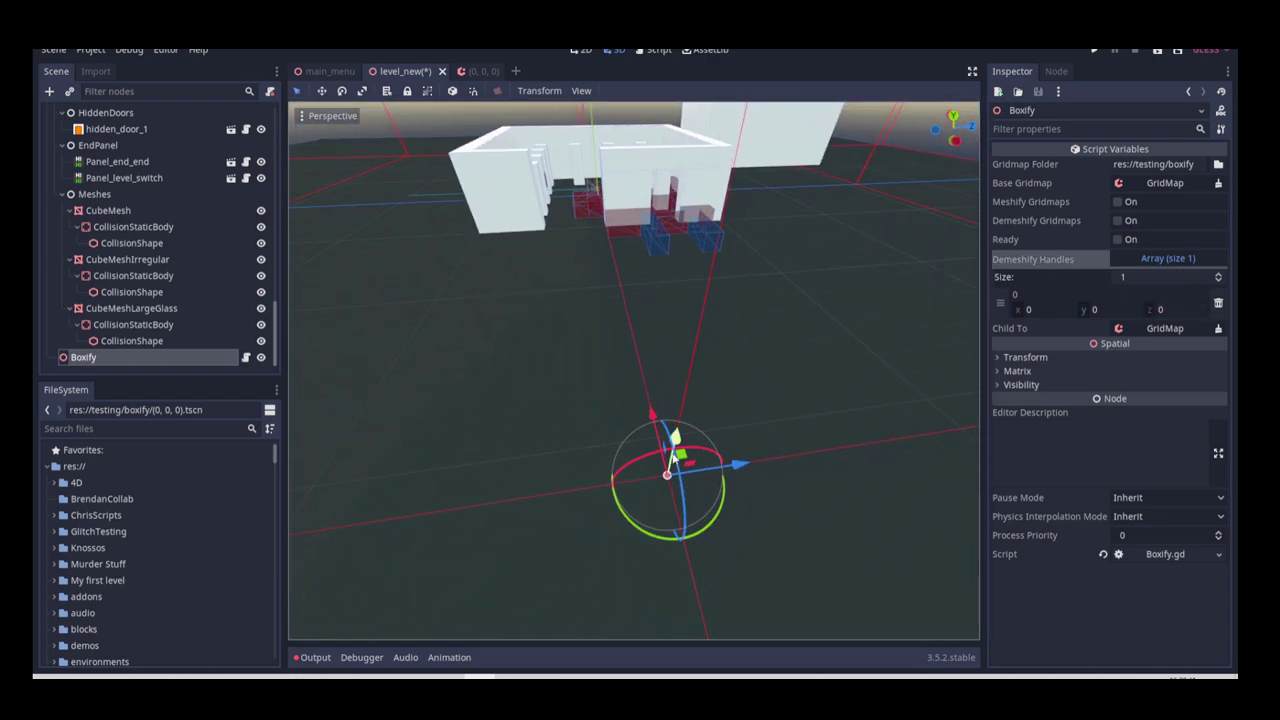
{"action": "right_click_drag", "start_coordinate": [735, 419], "coordinate": [785, 358]}
{"action": "key", "text": "w"}
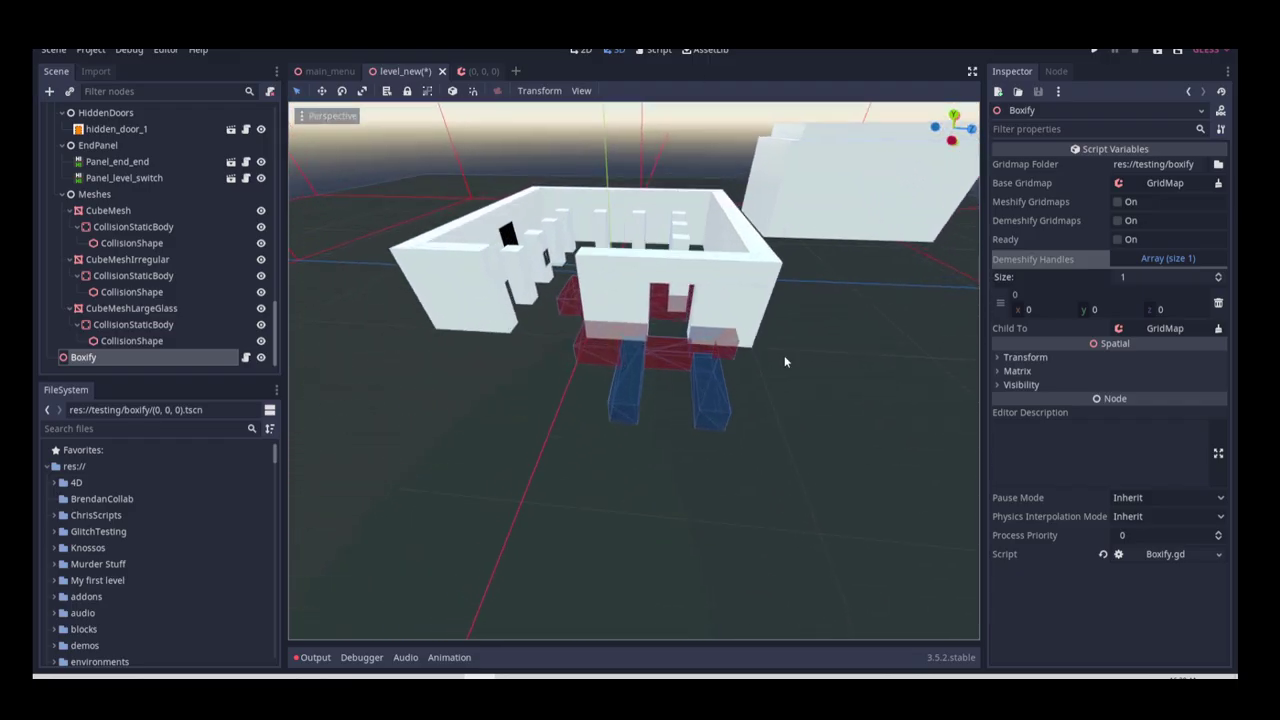
{"action": "left_click", "coordinate": [1120, 240]}
{"action": "left_click", "coordinate": [1118, 219]}
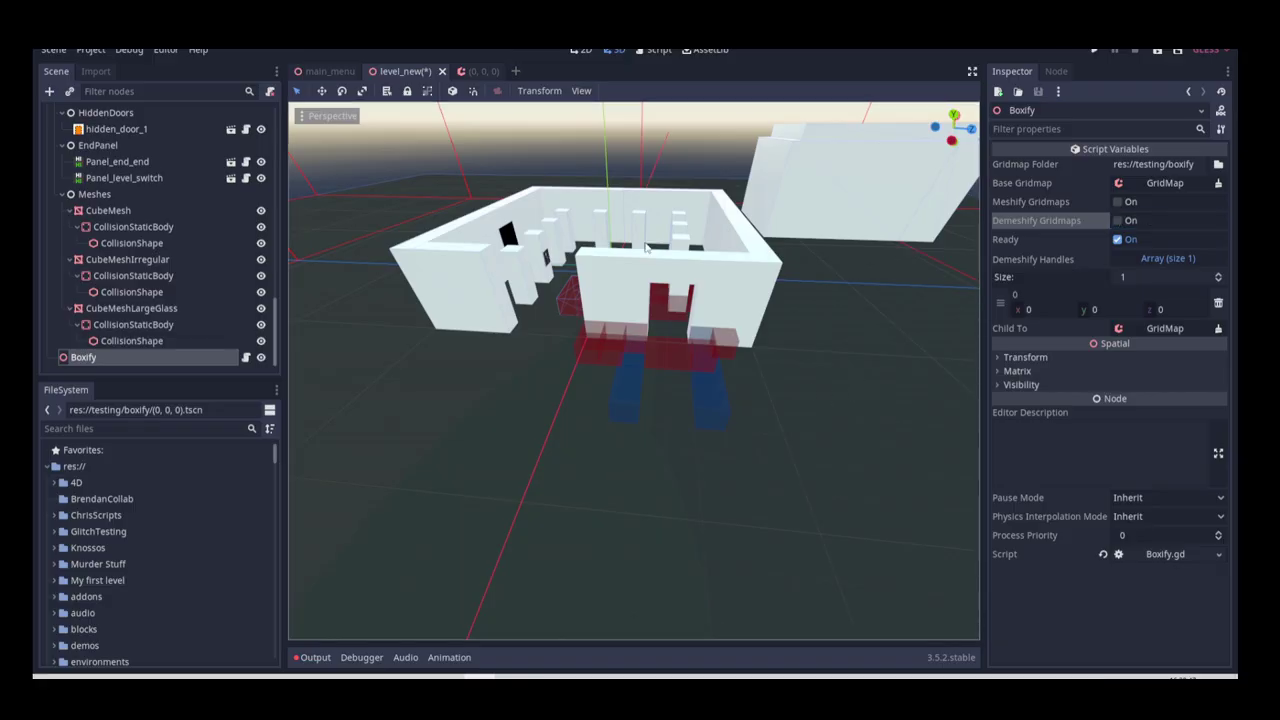
Set Boxify's demeshify handle 0 to x 12.5, y 12.5, z 12.5 and check its position in the level
{"action": "right_click_drag", "start_coordinate": [660, 558], "coordinate": [705, 568]}
{"action": "key", "text": "s"}
{"action": "key", "text": "w"}
{"action": "key", "text": "s"}
{"action": "left_click", "coordinate": [1053, 311]}
{"action": "double_click", "coordinate": [1035, 309]}
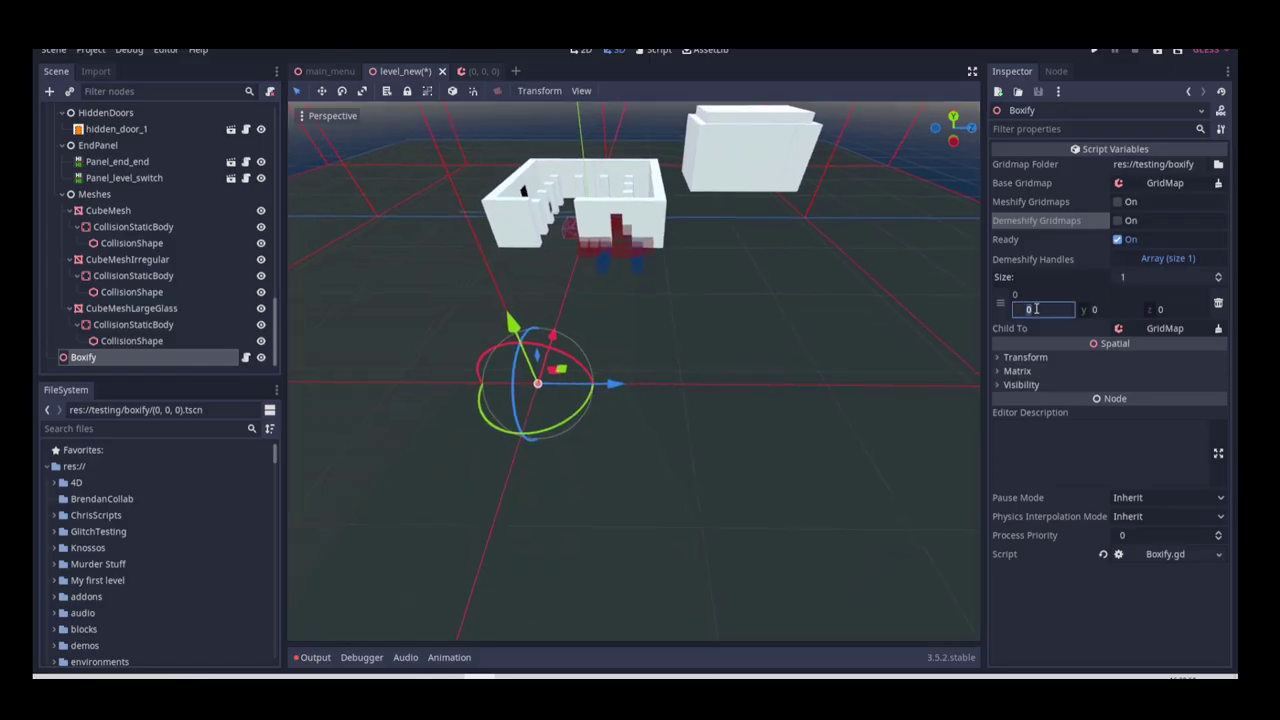
{"action": "type", "text": "12.5"}
{"action": "key", "text": "Tab"}
{"action": "type", "text": "12.5"}
{"action": "key", "text": "Tab"}
{"action": "type", "text": "1"}
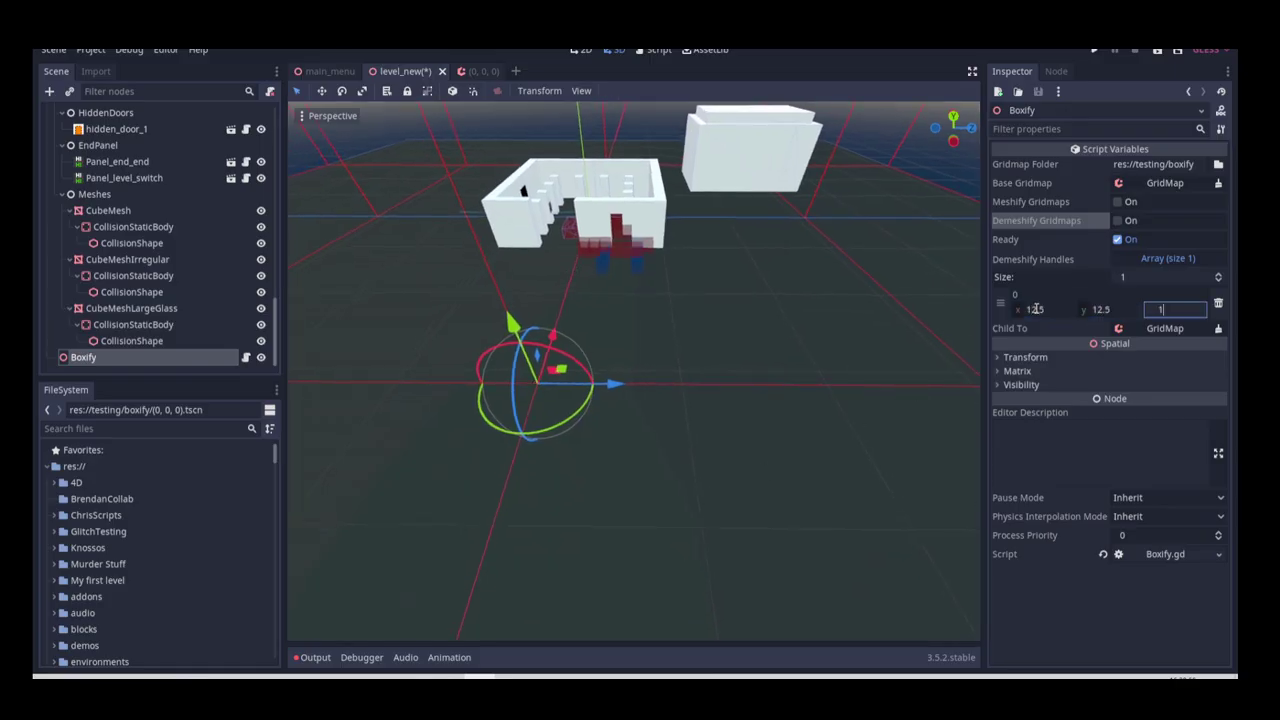
{"action": "mouse_move", "coordinate": [780, 420]}
{"action": "right_mouse_down"}
{"action": "mouse_move", "coordinate": [790, 335]}
{"action": "mouse_move", "coordinate": [840, 400]}
{"action": "mouse_move", "coordinate": [885, 385]}
{"action": "mouse_move", "coordinate": [880, 410]}
{"action": "mouse_move", "coordinate": [800, 435]}
{"action": "mouse_move", "coordinate": [780, 420]}
{"action": "right_mouse_up"}
{"action": "key", "text": "w"}
{"action": "key", "text": "s"}
{"action": "middle_click_drag", "start_coordinate": [779, 415], "coordinate": [700, 435]}
{"action": "right_click_drag", "start_coordinate": [700, 435], "coordinate": [769, 421]}
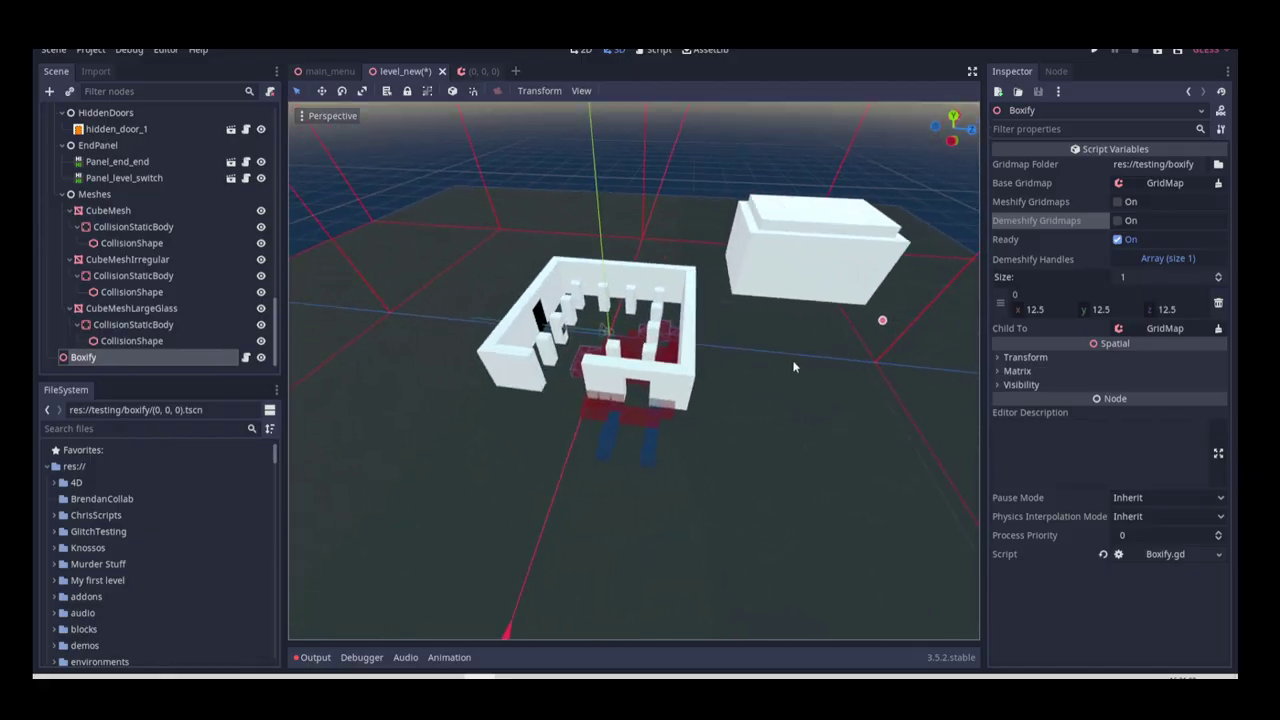